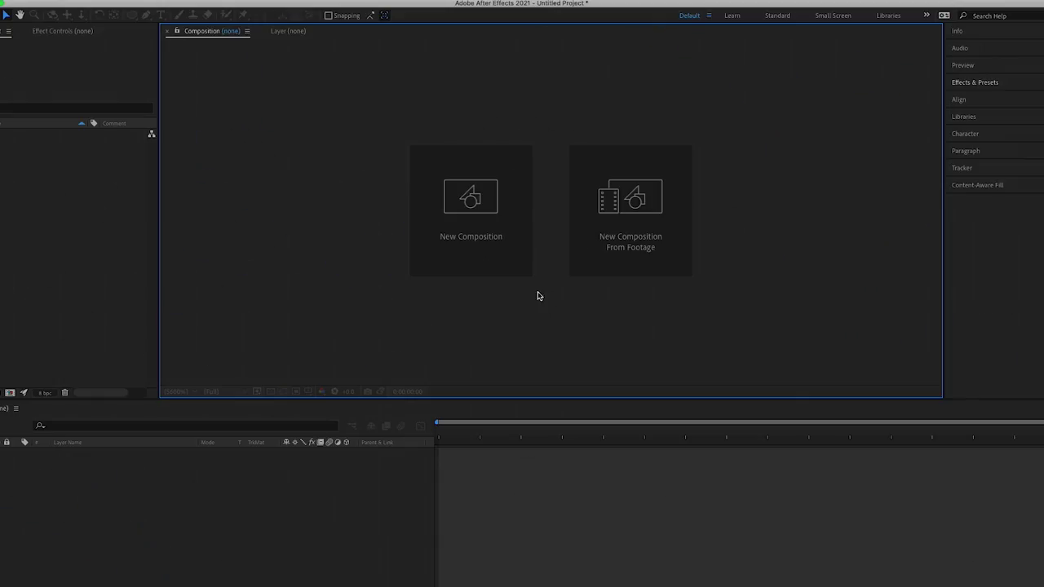
Step: Create a composition named Gal Timer at 3840 × 2160 px, 24 fps, with a duration of 30 seconds
{"action": "left_click", "coordinate": [489, 236]}
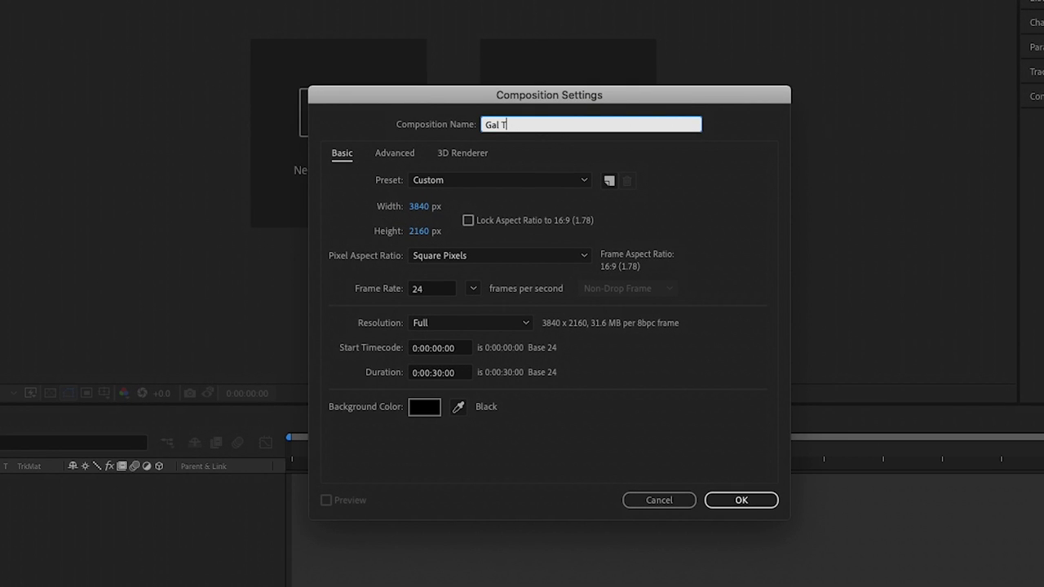
{"action": "left_click", "coordinate": [532, 157]}
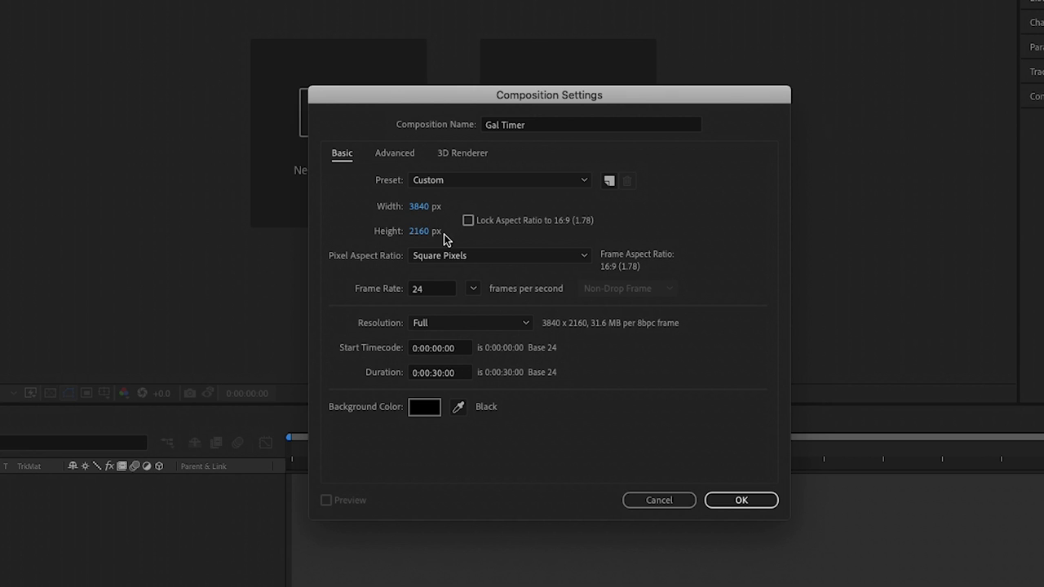
{"action": "left_click", "coordinate": [741, 500]}
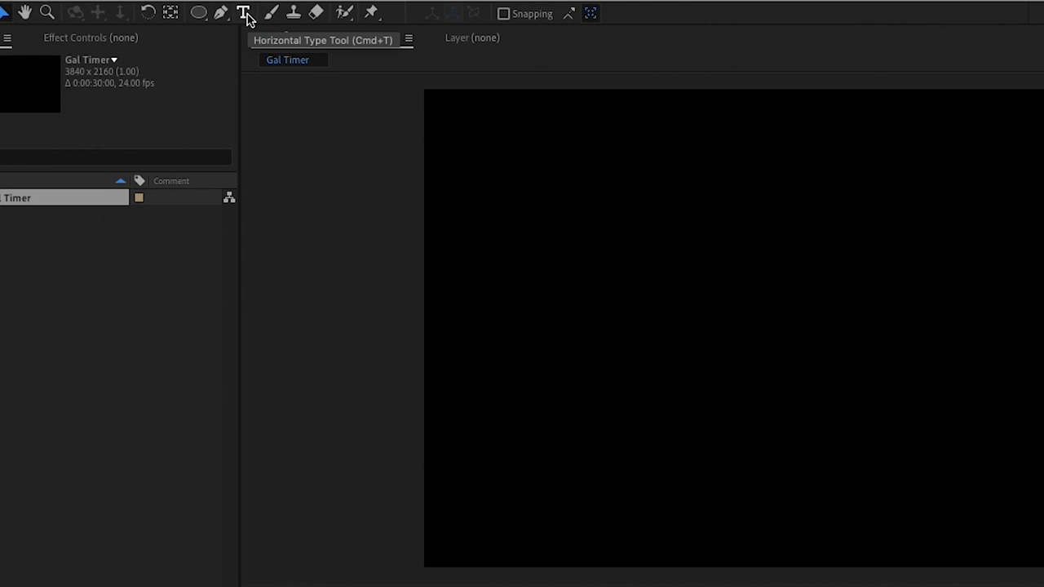
Step: Add a horizontal text layer reading 05 in the middle area of the composition
{"action": "left_click", "coordinate": [162, 15]}
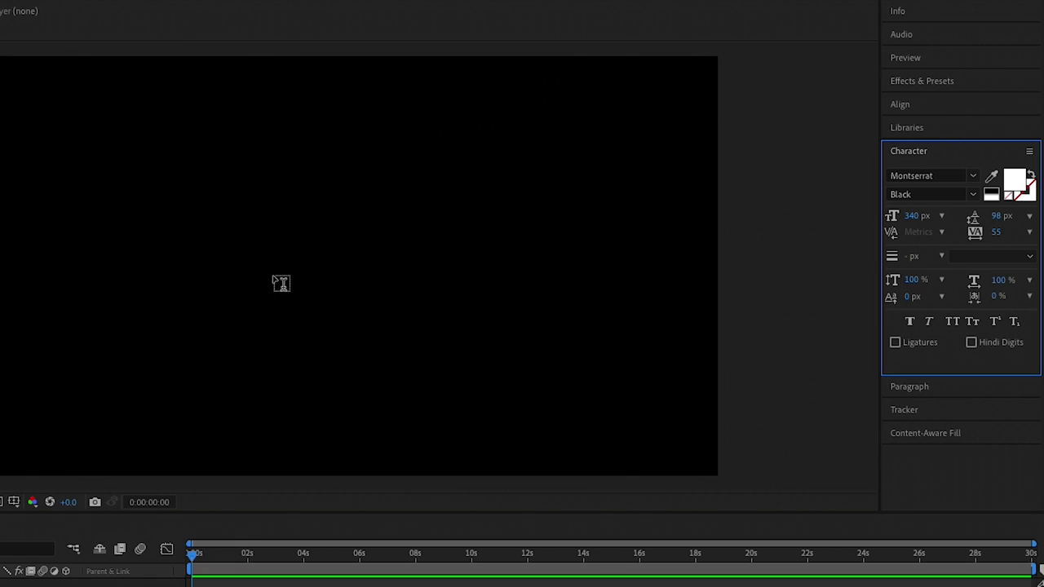
{"action": "left_click", "coordinate": [767, 335]}
{"action": "type", "text": "05"}
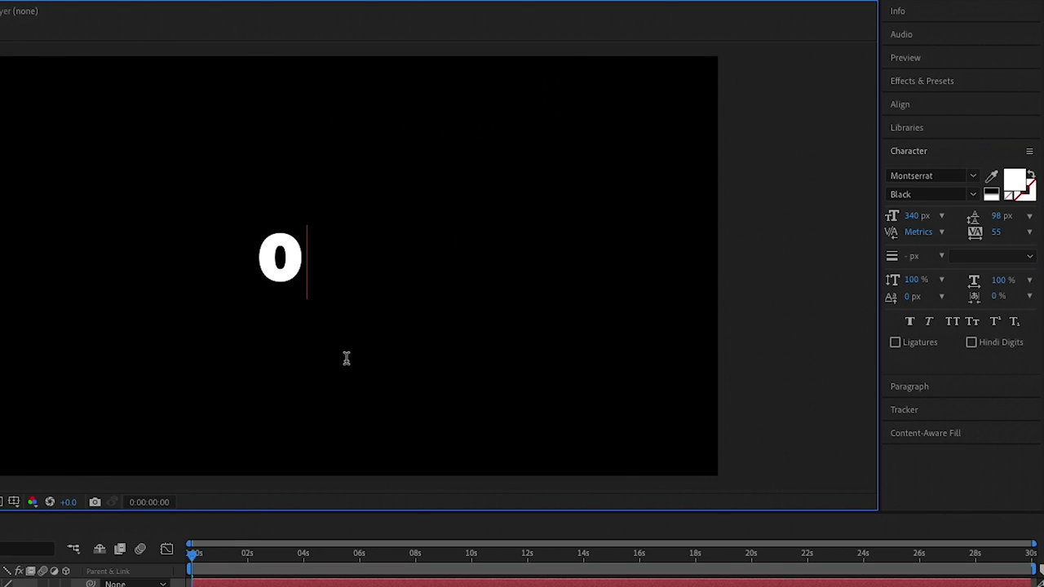
Step: Set the 05 text to the Black font style with a size of 350 px
{"action": "double_click", "coordinate": [294, 286]}
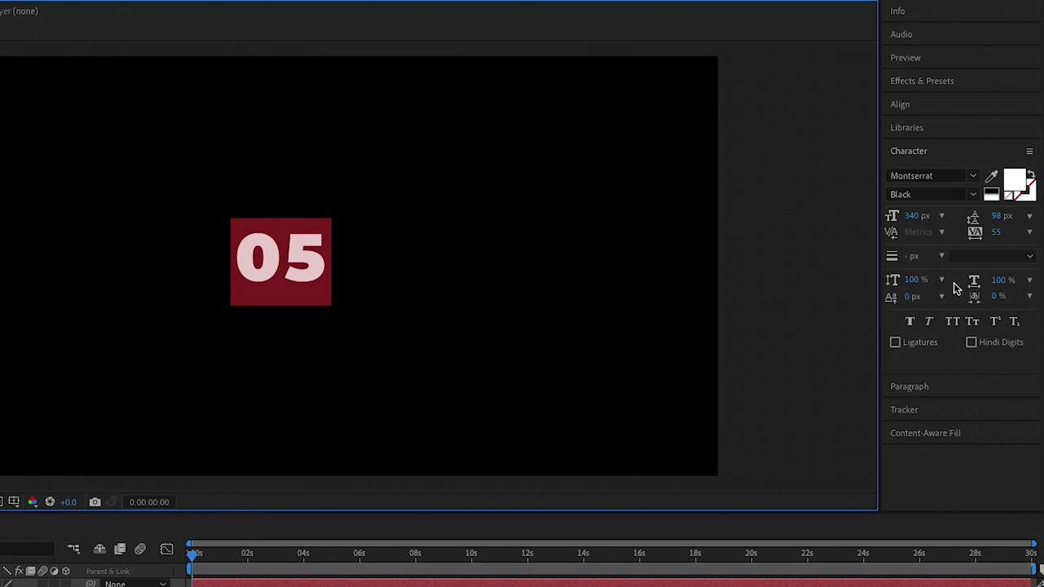
{"action": "left_click", "coordinate": [974, 195]}
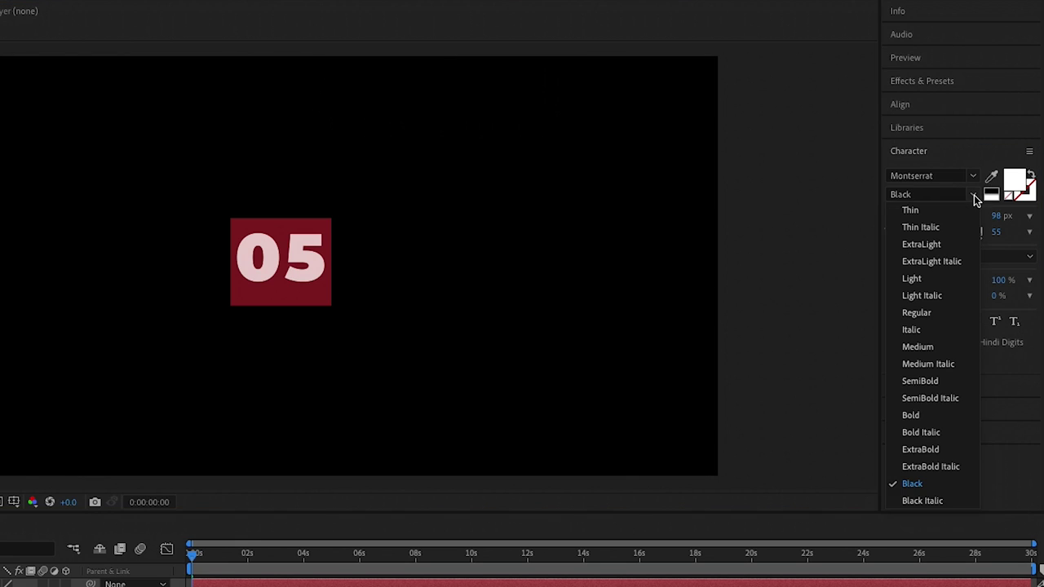
{"action": "left_click", "coordinate": [925, 482]}
{"action": "left_click", "coordinate": [913, 216]}
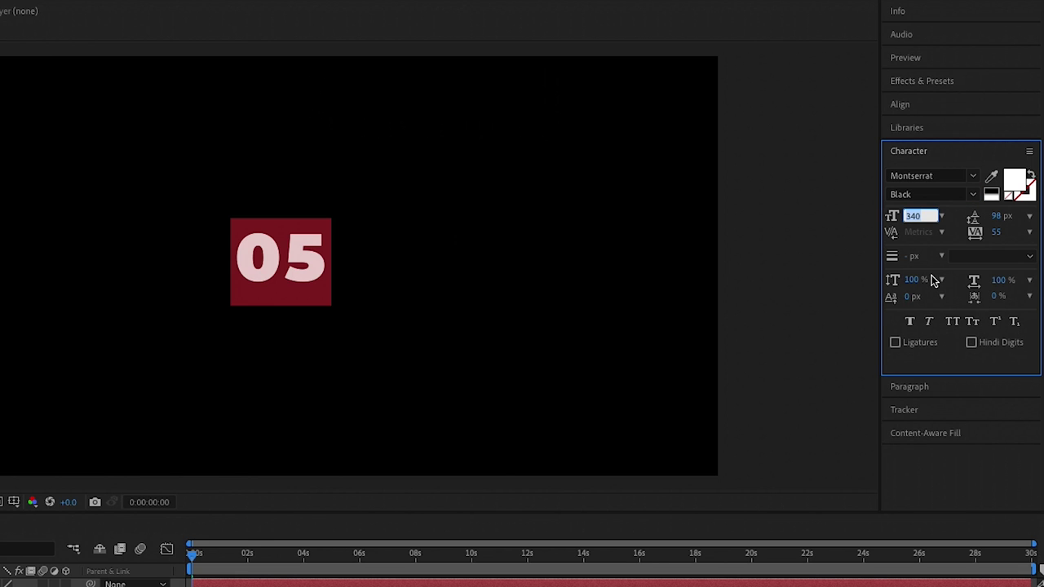
{"action": "type", "text": "350"}
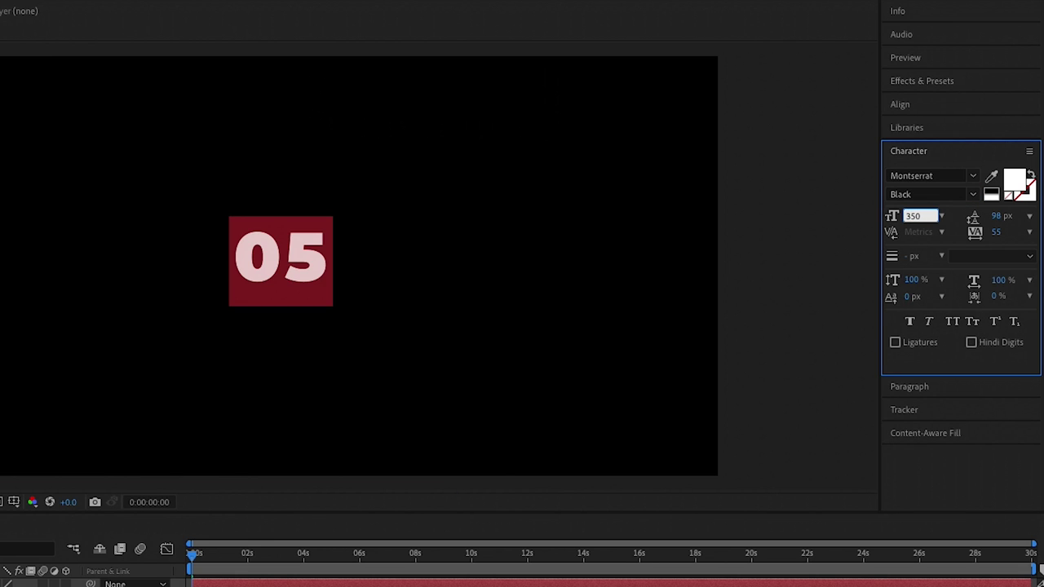
{"action": "key", "text": "Return"}
Step: Centre the 05 text horizontally and vertically in the composition
{"action": "left_click", "coordinate": [911, 388]}
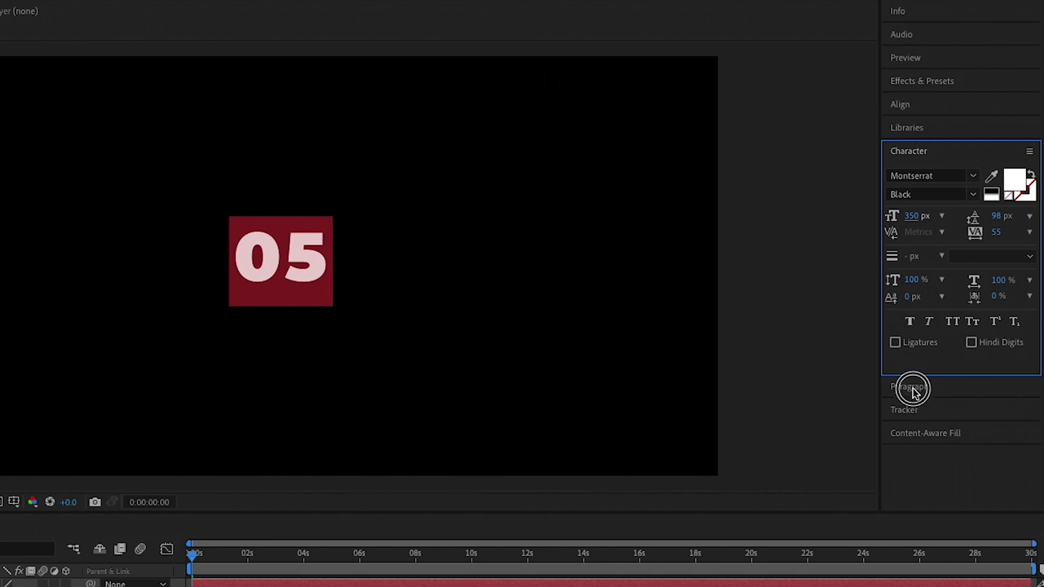
{"action": "left_click", "coordinate": [926, 104]}
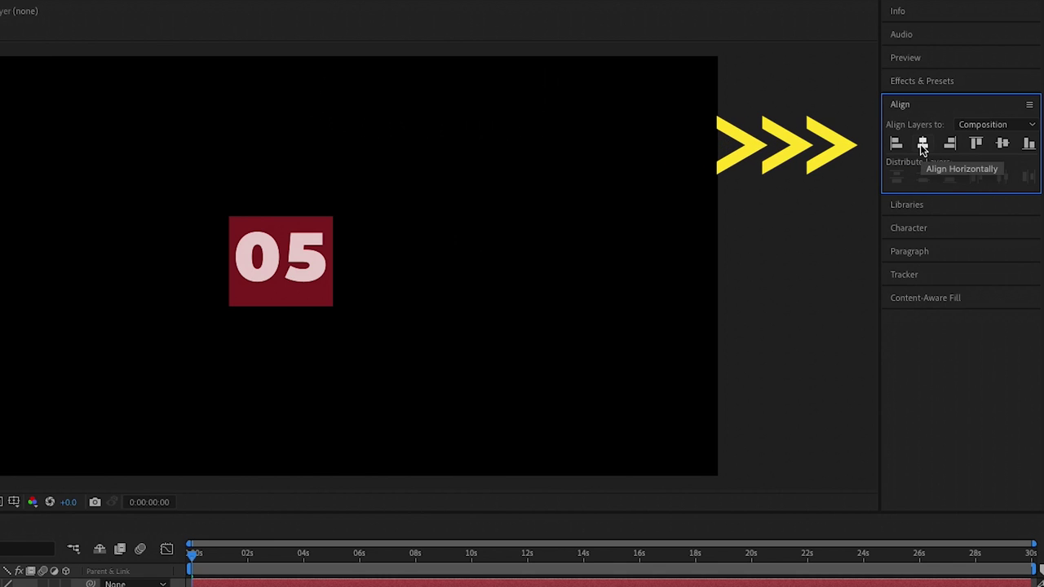
{"action": "left_click", "coordinate": [922, 144]}
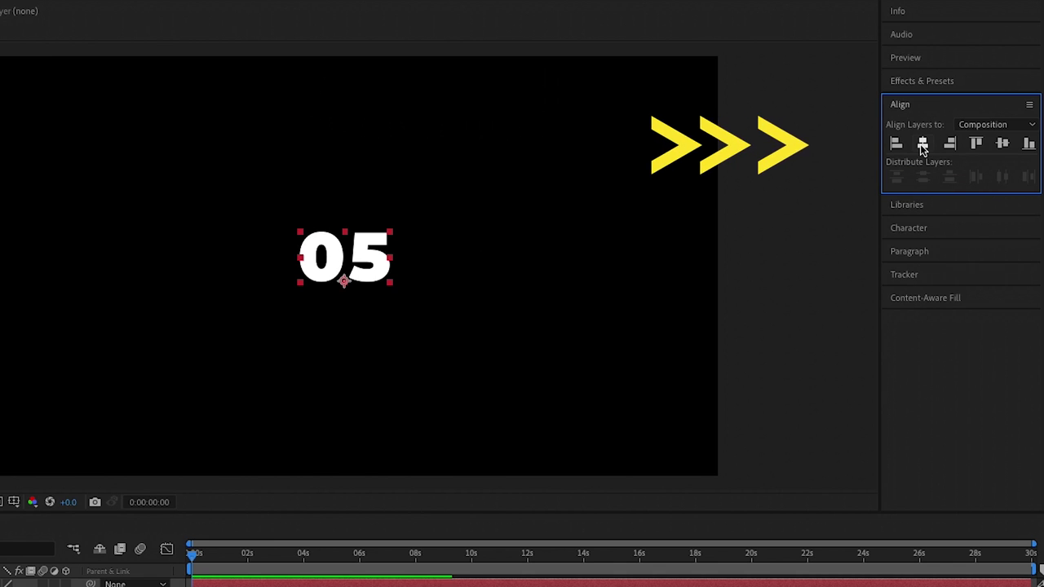
{"action": "left_click", "coordinate": [1003, 145]}
{"action": "left_click", "coordinate": [944, 368]}
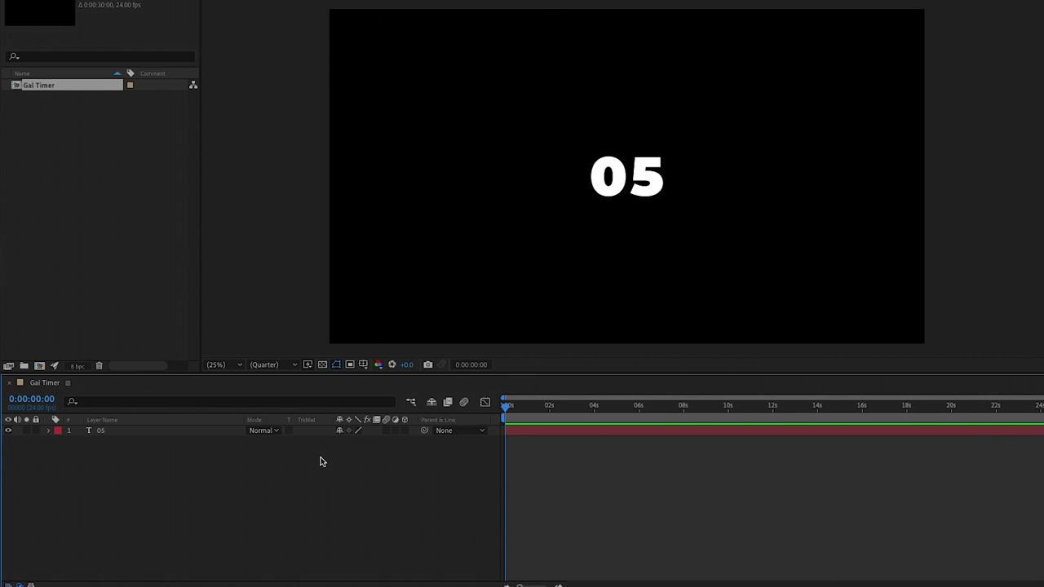
Step: Add an adjustment layer above the text and rename it Control
{"action": "right_click", "coordinate": [321, 461]}
{"action": "mouse_move", "coordinate": [361, 458]}
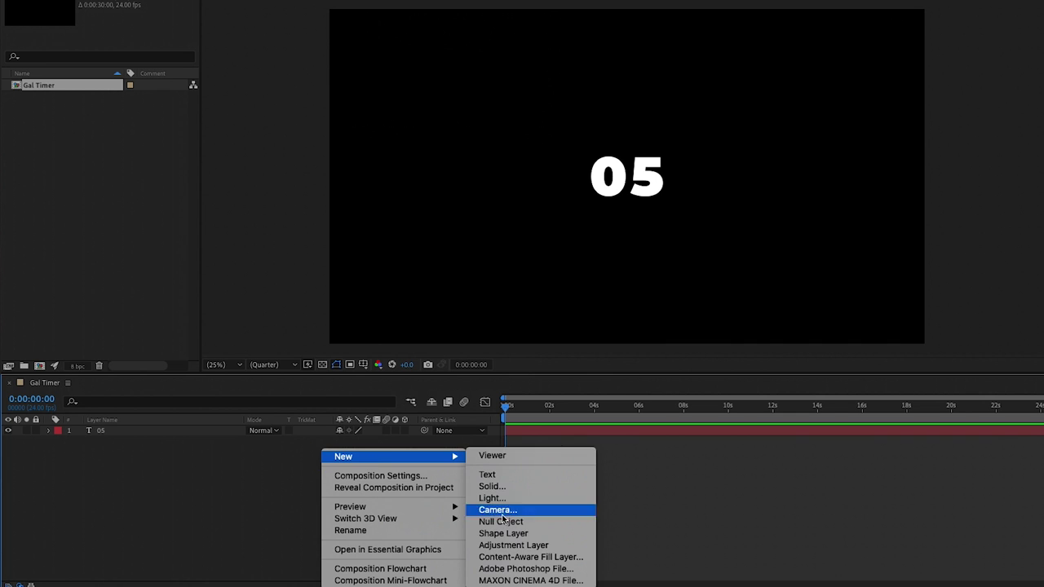
{"action": "left_click", "coordinate": [508, 545]}
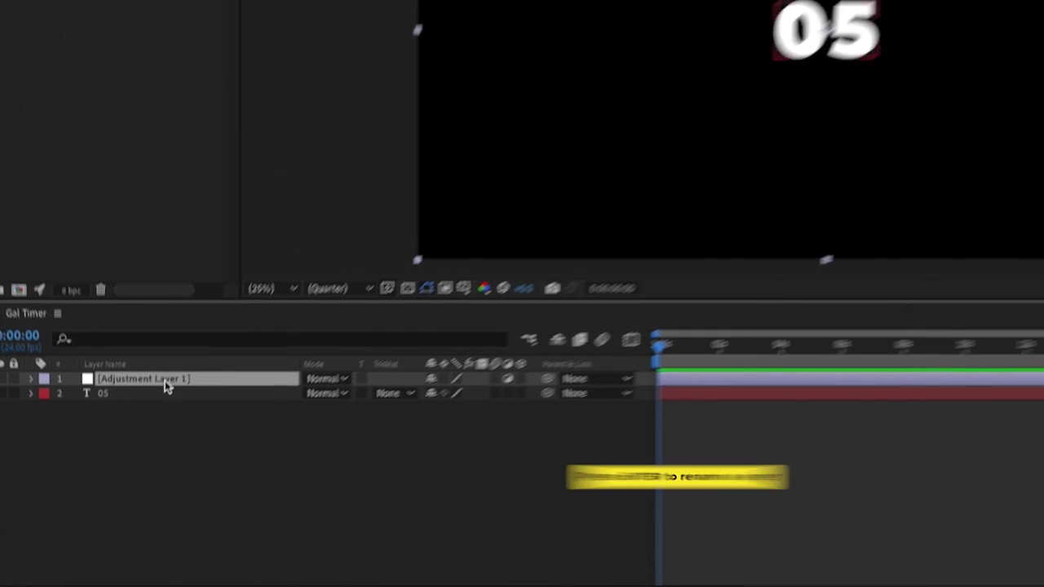
{"action": "key", "text": "Return"}
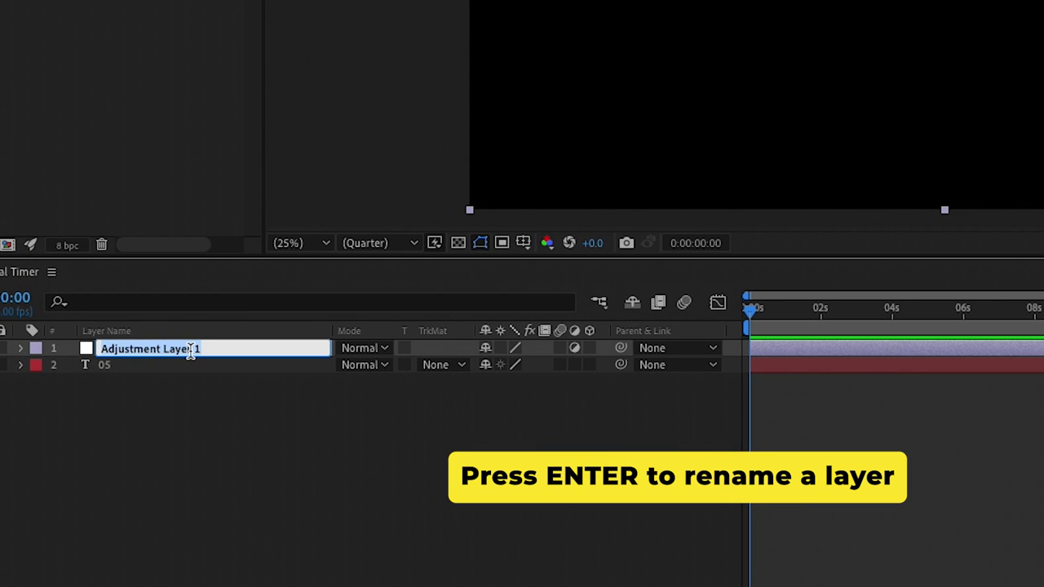
{"action": "type", "text": "Control"}
{"action": "key", "text": "Return"}
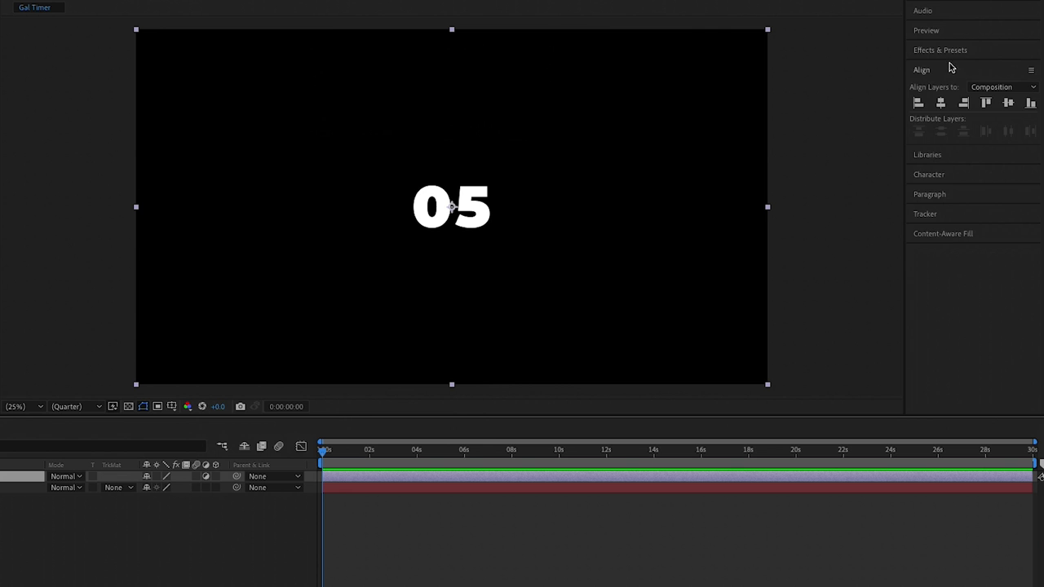
Step: Find the Slider Control effect and apply it to the Control layer
{"action": "left_click", "coordinate": [944, 52]}
{"action": "left_click", "coordinate": [940, 68]}
{"action": "type", "text": "slider"}
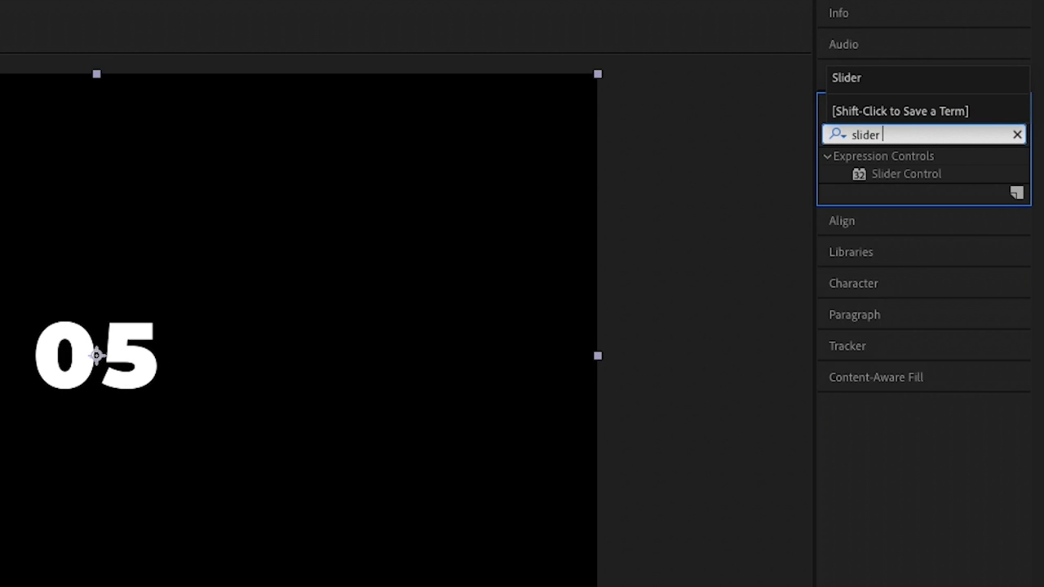
{"action": "type", "text": " co"}
{"action": "left_click", "coordinate": [883, 178]}
Step: Expand the Control layer's effects and rename the Slider Control effect to Time Control
{"action": "left_click", "coordinate": [89, 424]}
{"action": "left_click", "coordinate": [92, 443]}
{"action": "left_click", "coordinate": [29, 442]}
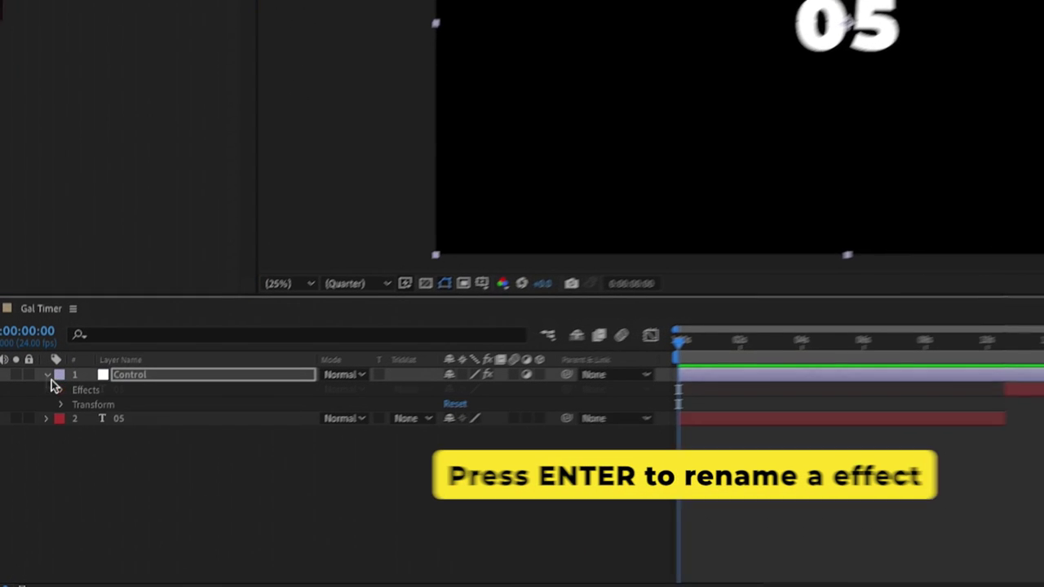
{"action": "left_click", "coordinate": [55, 389]}
{"action": "left_click", "coordinate": [77, 405]}
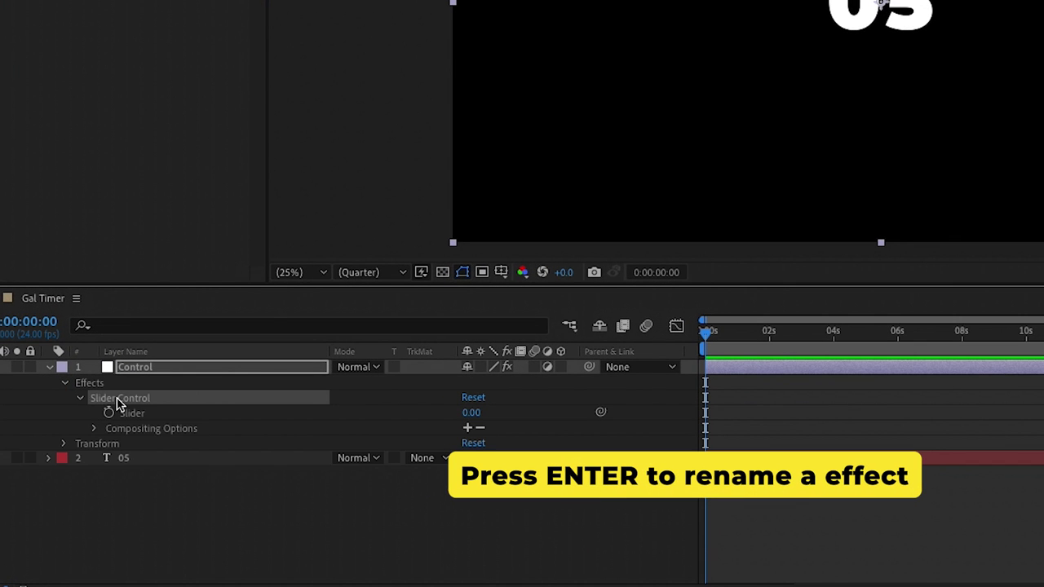
{"action": "key", "text": "Return"}
{"action": "type", "text": "Time Control"}
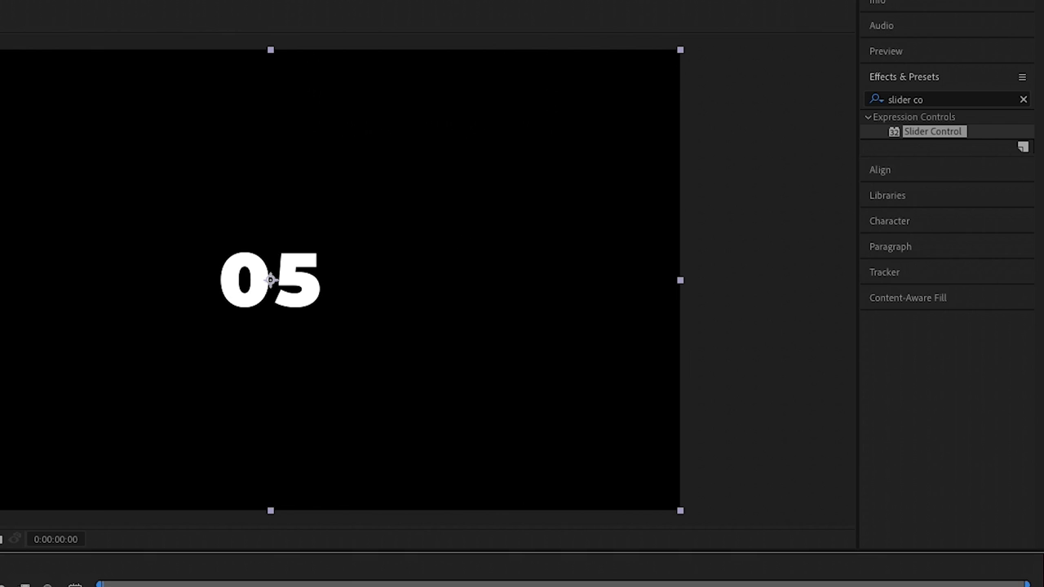
Step: Find the Checkbox Control effect and apply it to the Control layer
{"action": "left_click", "coordinate": [905, 102]}
{"action": "type", "text": "checkbox"}
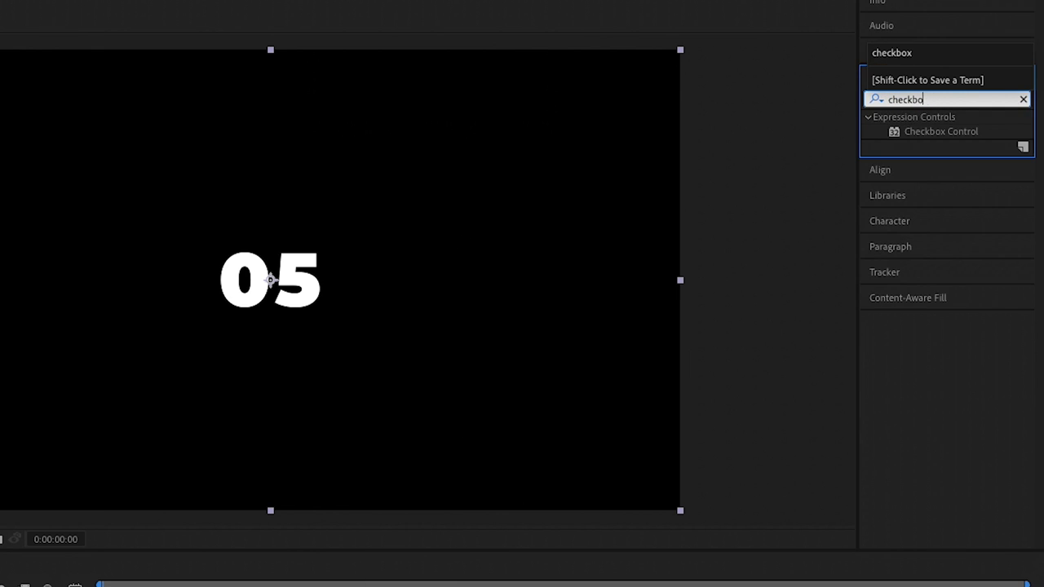
{"action": "left_click_drag", "start_coordinate": [922, 132], "coordinate": [321, 277]}
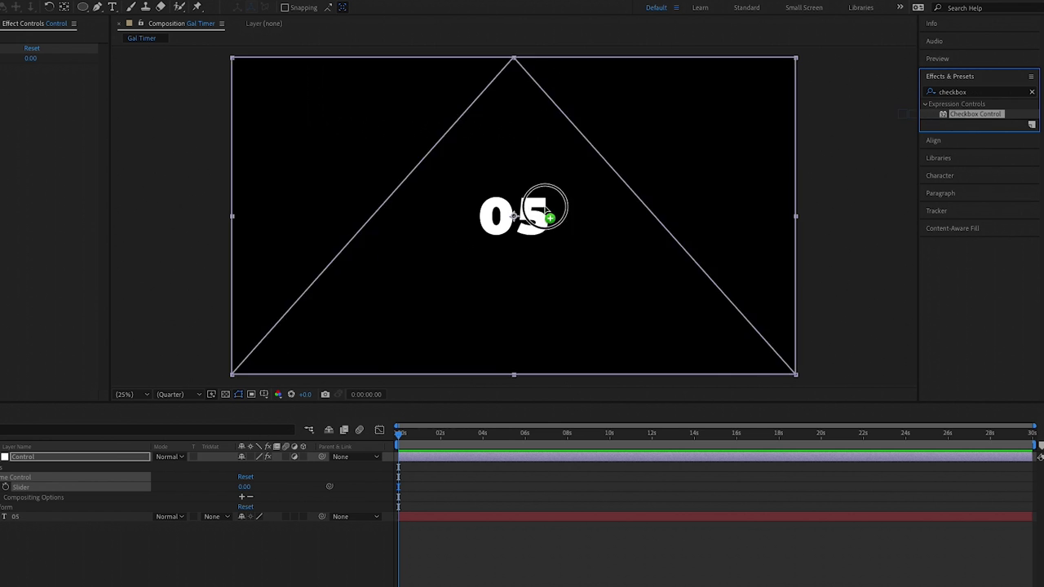
{"action": "left_click_drag", "start_coordinate": [546, 214], "coordinate": [545, 213]}
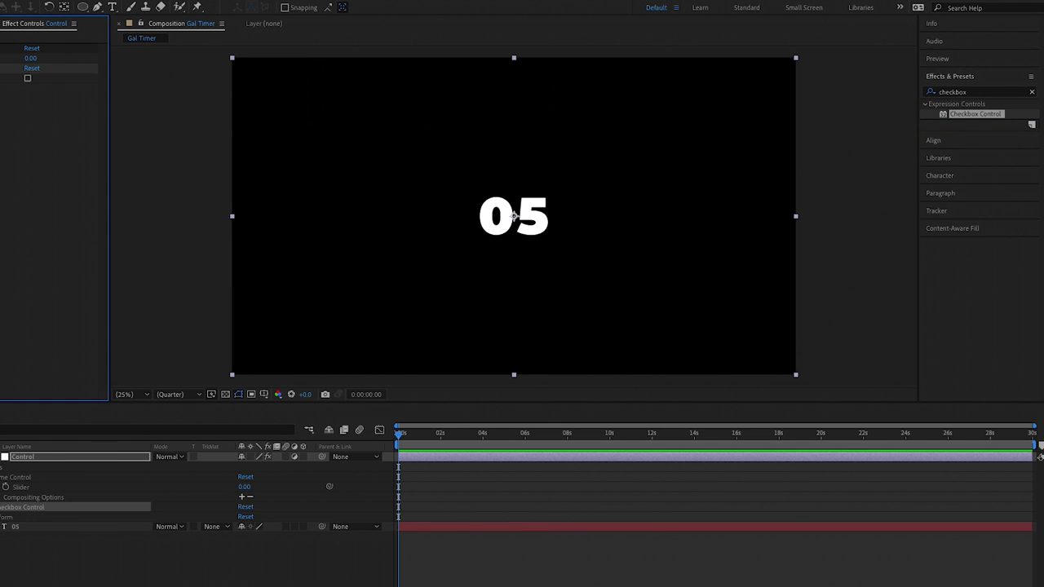
Step: Rename the Checkbox Control effect on the Control layer to Count Down
{"action": "key", "text": "Return"}
{"action": "type", "text": "Count"}
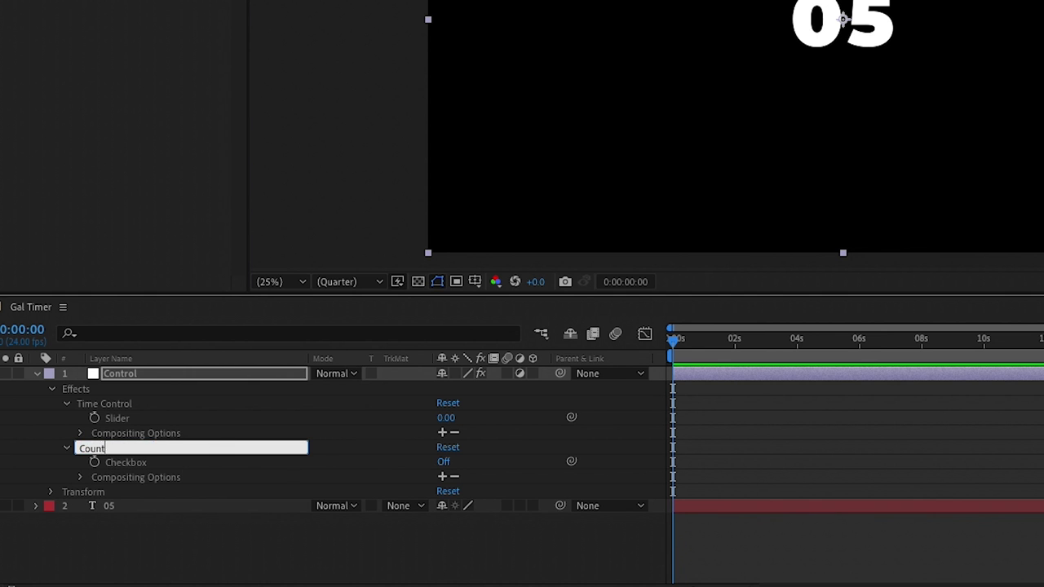
{"action": "left_click", "coordinate": [210, 552]}
{"action": "left_click", "coordinate": [137, 448]}
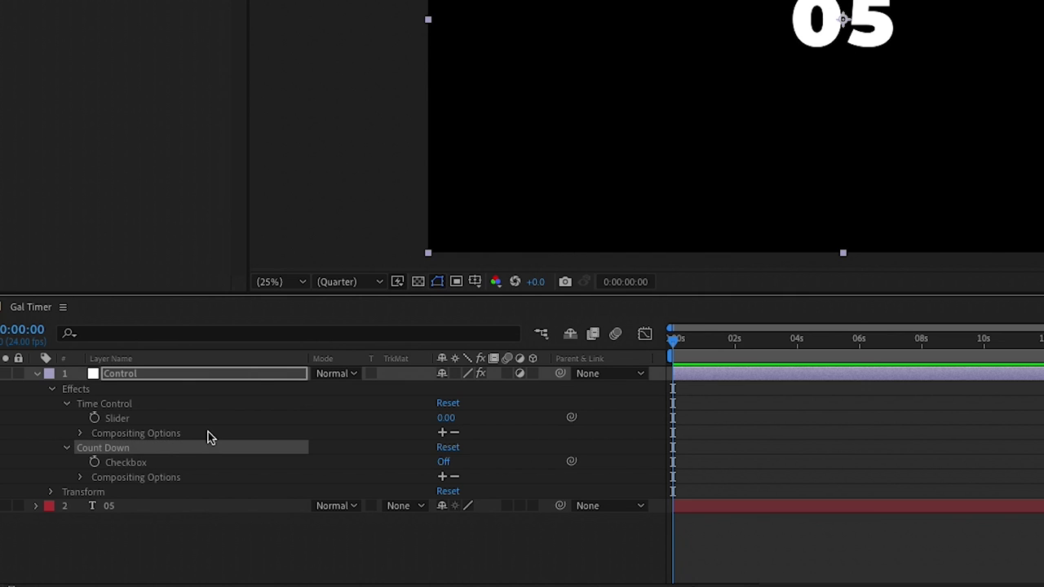
{"action": "left_click", "coordinate": [203, 408]}
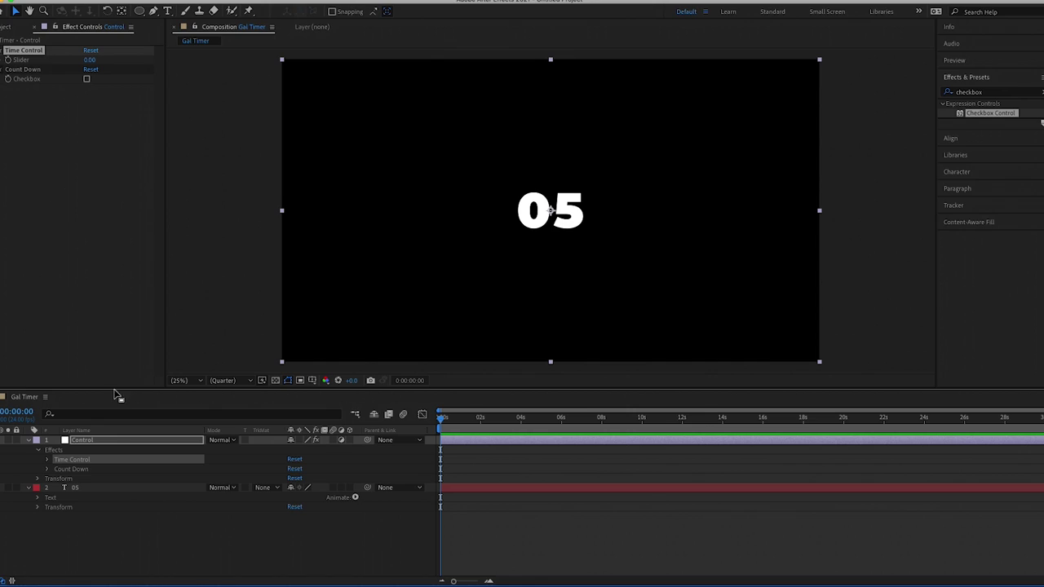
Step: Enlarge the timeline area, expand the 05 layer's text properties and enable an expression on its Source Text
{"action": "left_click_drag", "start_coordinate": [112, 386], "coordinate": [117, 322]}
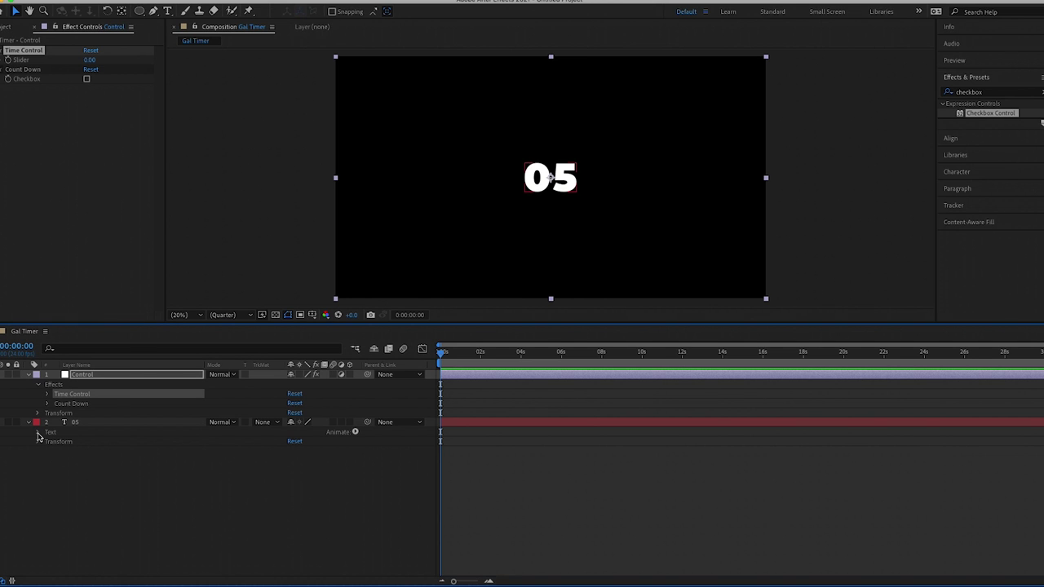
{"action": "left_click", "coordinate": [38, 432]}
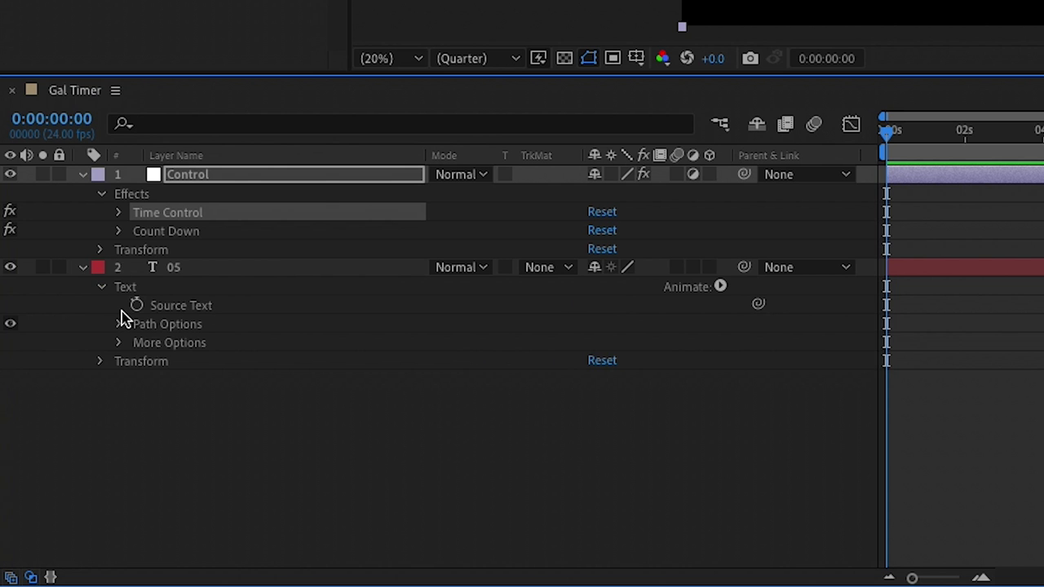
{"action": "left_click", "coordinate": [179, 307]}
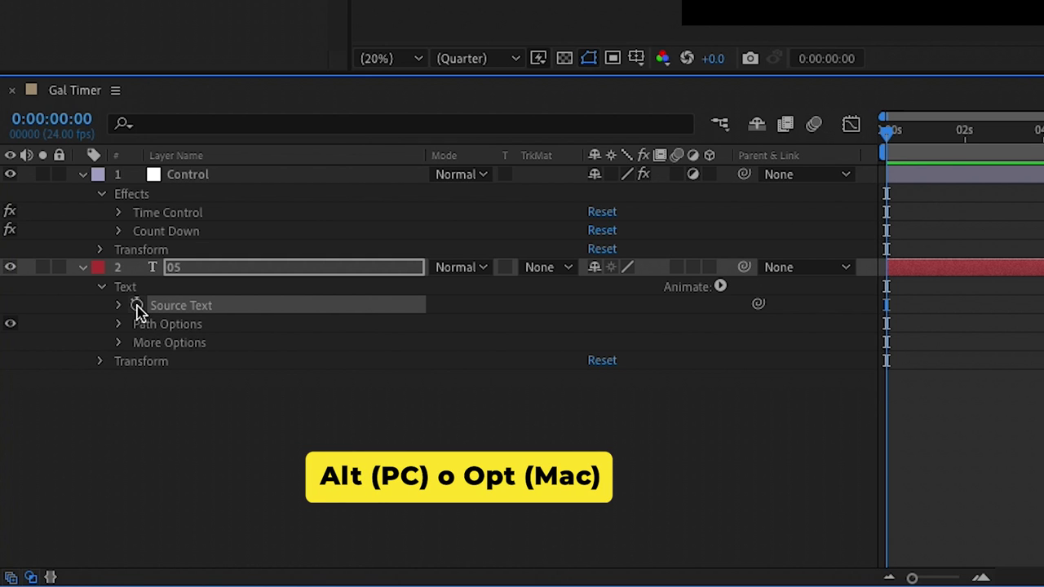
{"action": "left_click", "coordinate": [137, 305], "text": "alt"}
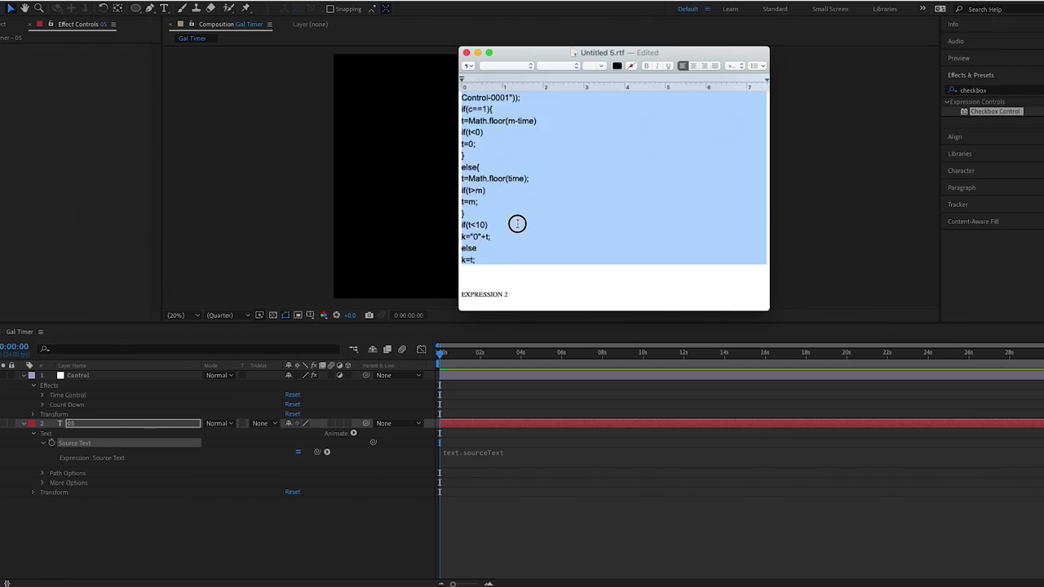
Step: Switch to the Untitled 5.rtf document and copy the whole first expression, down to the line k=t;
{"action": "left_click", "coordinate": [517, 223]}
{"action": "scroll", "coordinate": [530, 212], "scroll_direction": "up", "scroll_amount": 2}
{"action": "scroll", "coordinate": [484, 152], "scroll_direction": "down", "scroll_amount": 1}
{"action": "left_click_drag", "start_coordinate": [461, 109], "coordinate": [476, 254]}
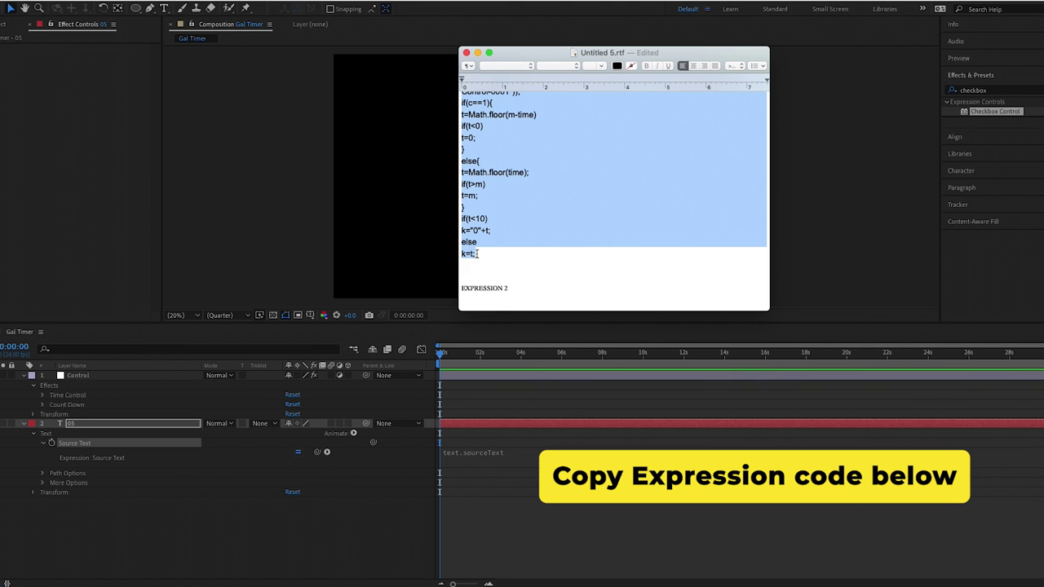
{"action": "left_click_drag", "start_coordinate": [475, 255], "coordinate": [474, 256]}
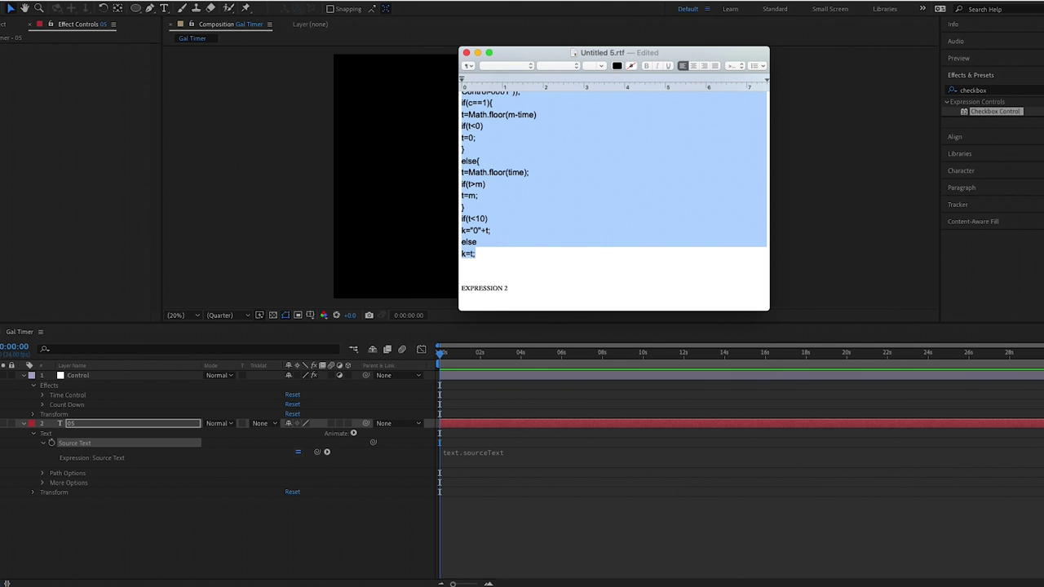
{"action": "left_click", "coordinate": [90, 0]}
{"action": "left_click", "coordinate": [92, 38]}
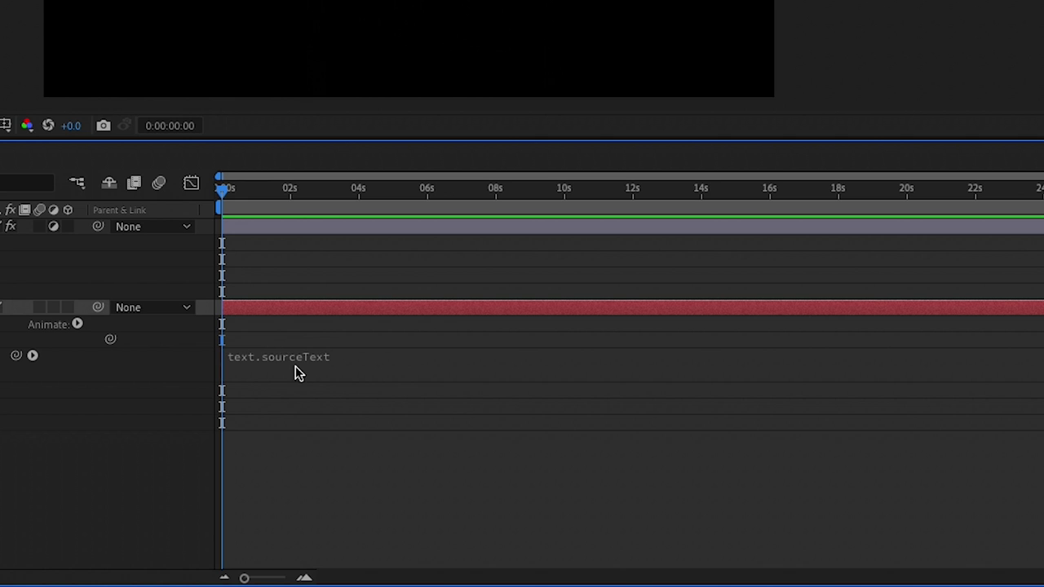
Step: Replace the default Source Text expression of the 05 layer with the copied countdown expression and apply it
{"action": "left_click", "coordinate": [276, 353]}
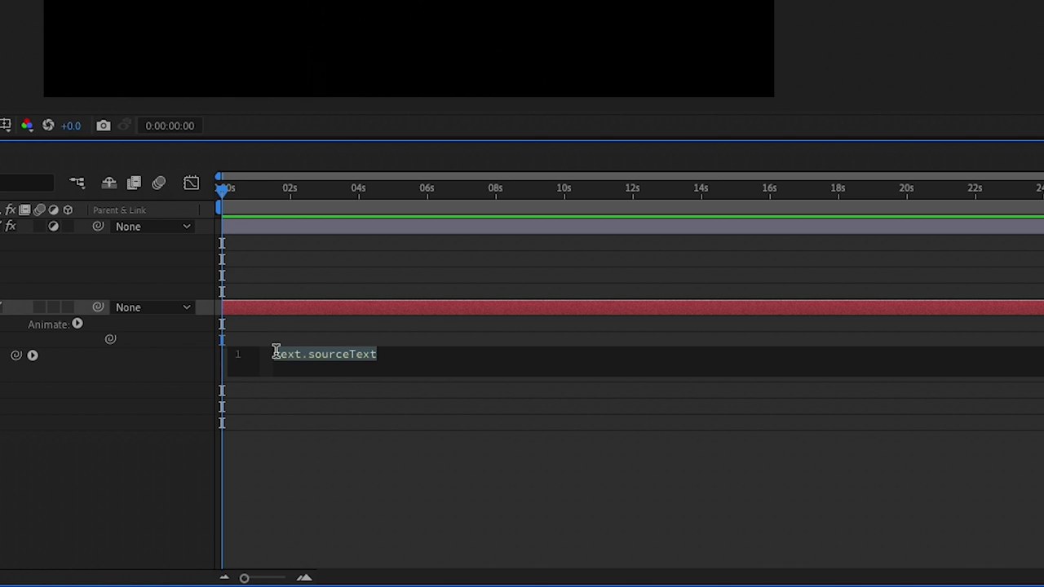
{"action": "key", "text": "BackSpace"}
{"action": "key", "text": "super+v"}
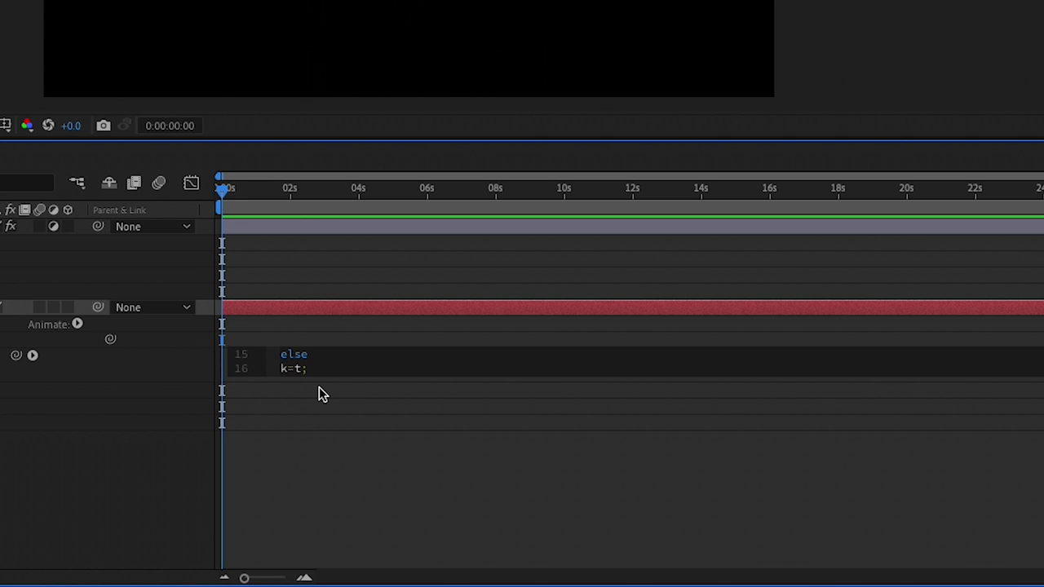
{"action": "left_click", "coordinate": [334, 487]}
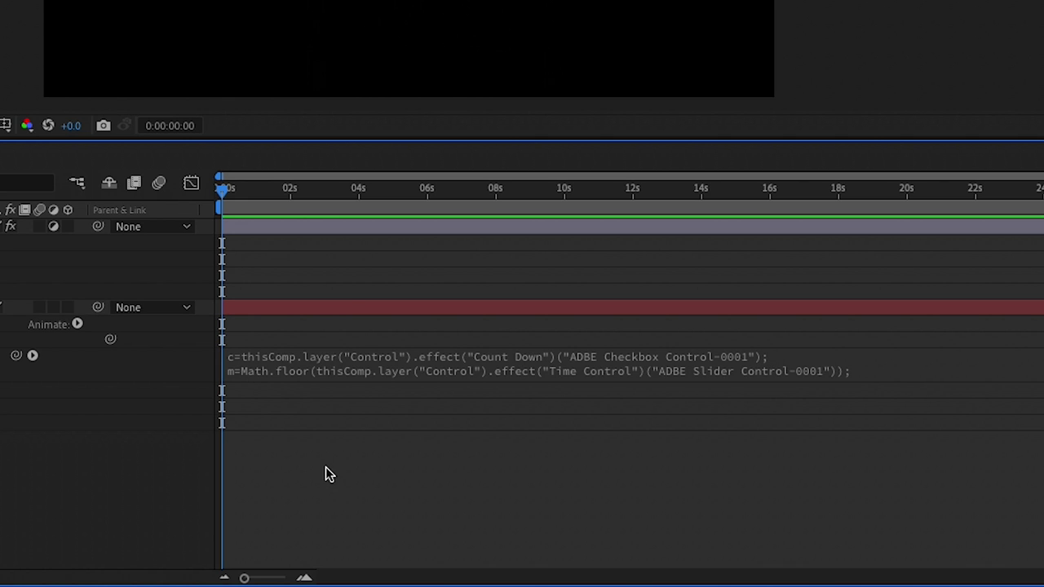
{"action": "left_click", "coordinate": [257, 364]}
{"action": "left_click", "coordinate": [384, 445]}
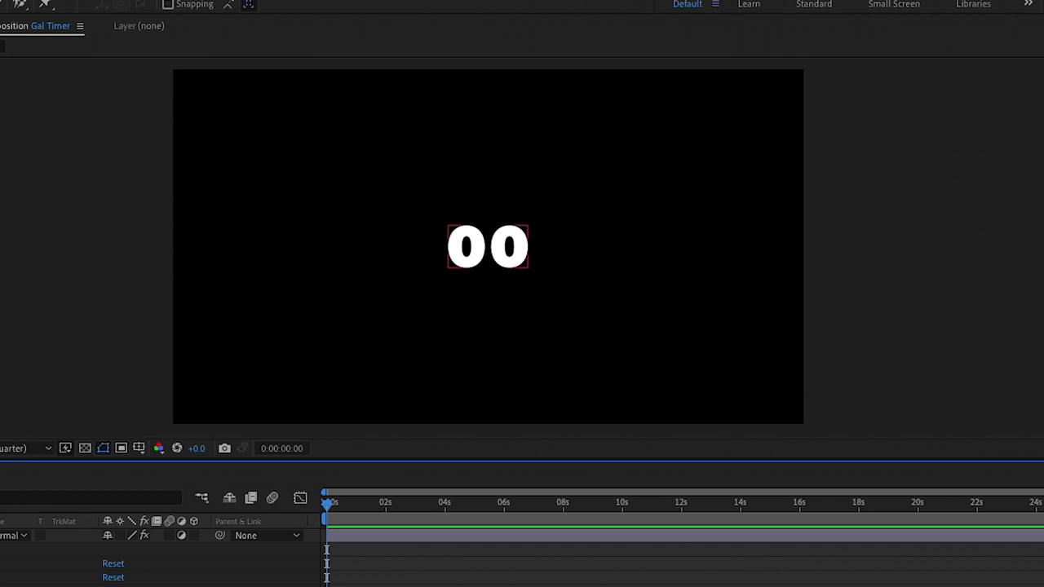
Step: Set the Time Control slider on the Control layer to 10 and preview the timer
{"action": "key", "text": "F2"}
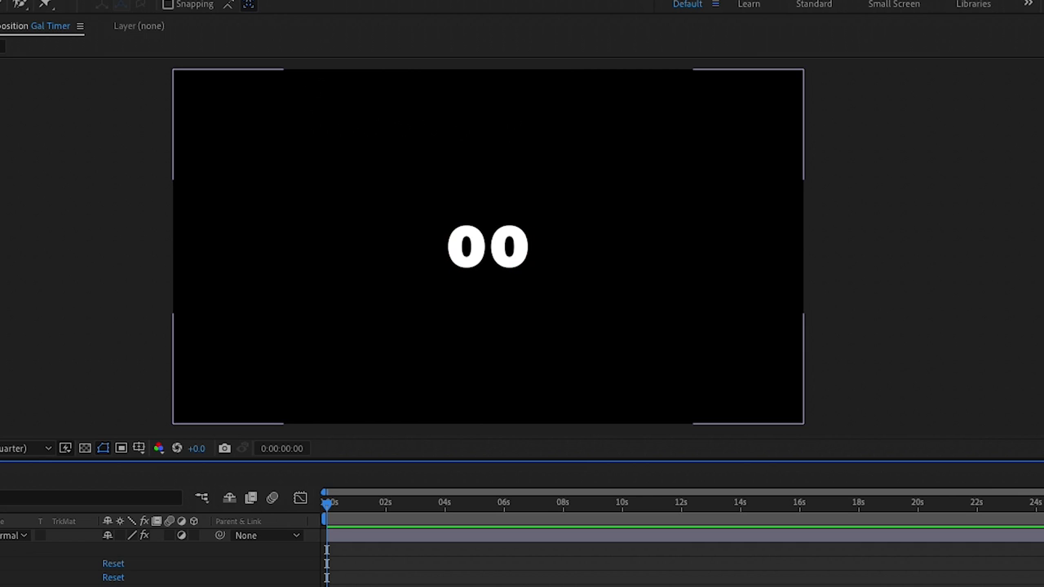
{"action": "left_click", "coordinate": [122, 535]}
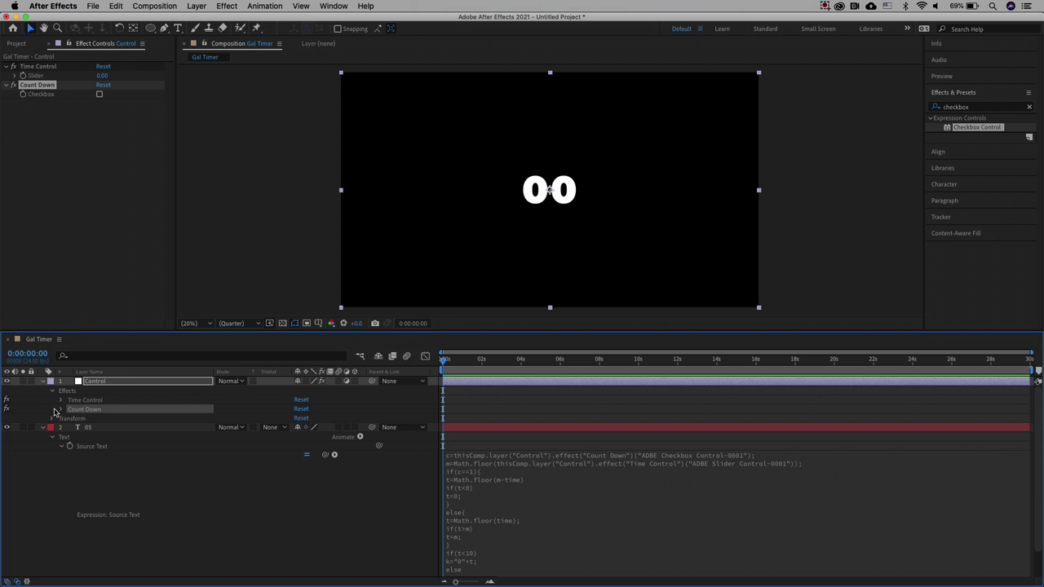
{"action": "left_click", "coordinate": [60, 401]}
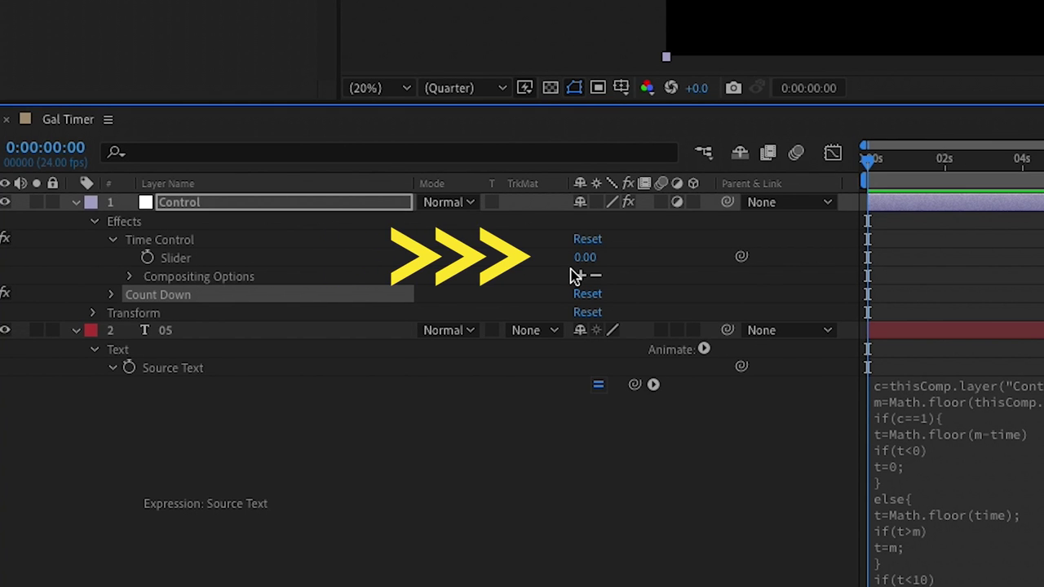
{"action": "left_click", "coordinate": [587, 257]}
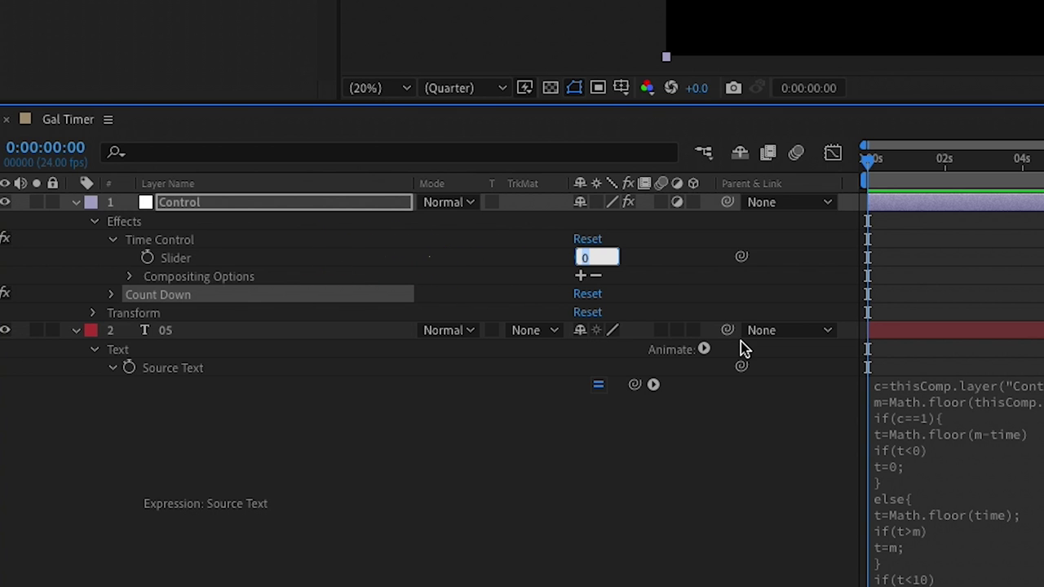
{"action": "type", "text": "10"}
{"action": "key", "text": "Return"}
{"action": "key", "text": "space"}
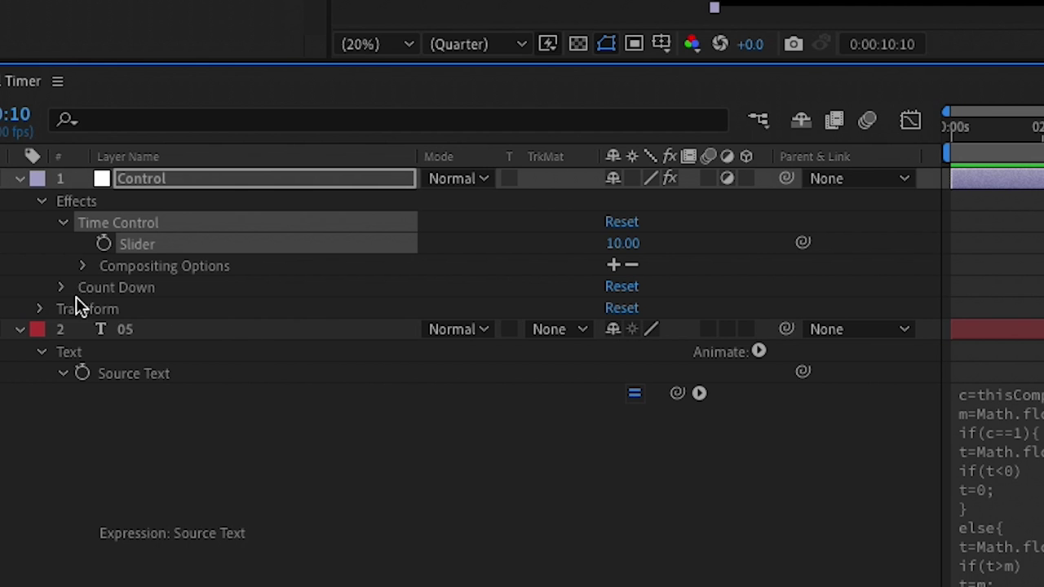
Step: Turn on the Count Down checkbox on the Control layer, preview the countdown and return the playhead to the start
{"action": "left_click", "coordinate": [61, 289]}
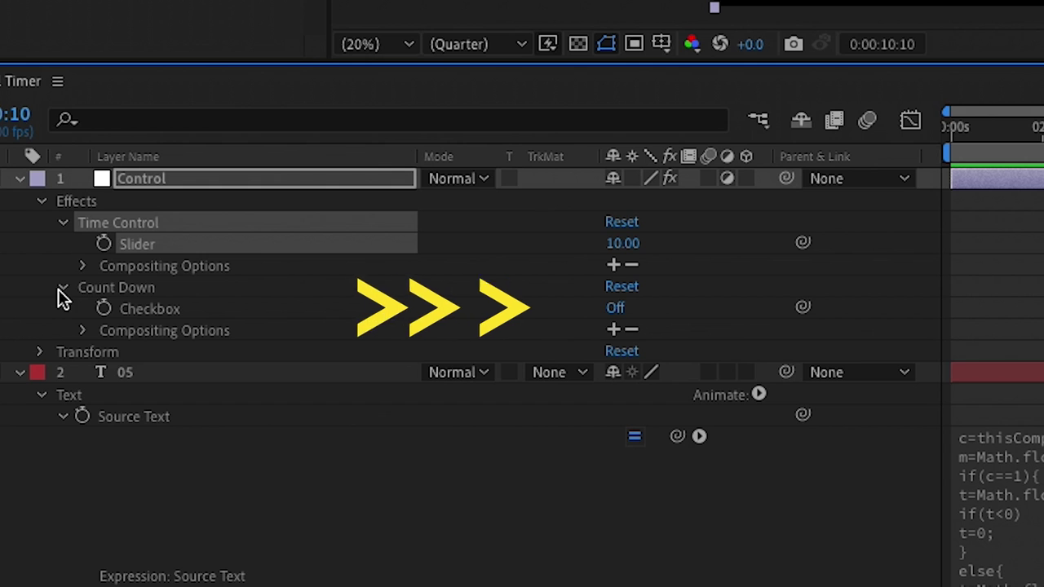
{"action": "left_click", "coordinate": [618, 310]}
{"action": "key", "text": "space"}
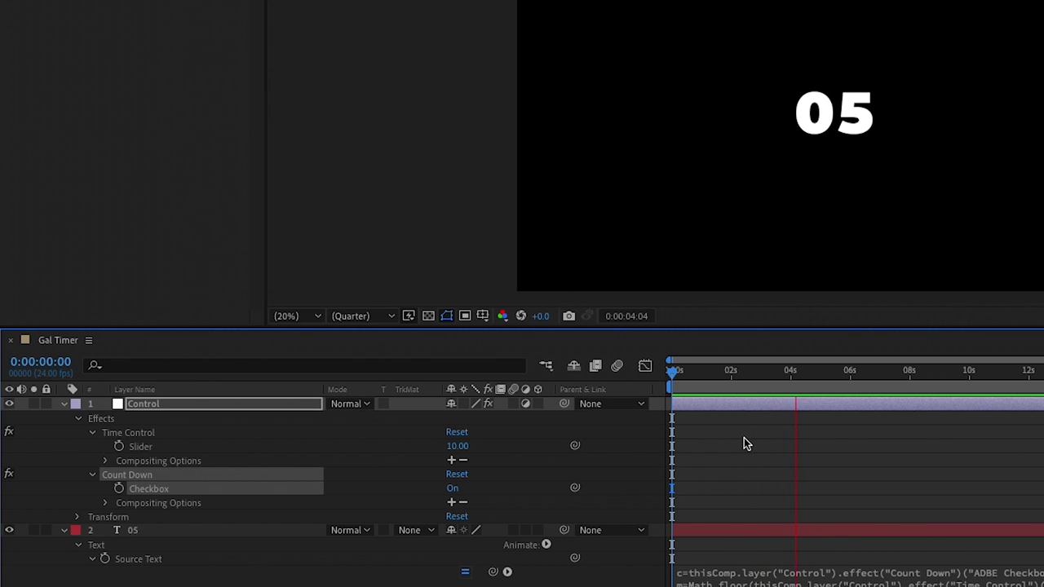
{"action": "left_click", "coordinate": [713, 375]}
{"action": "left_click_drag", "start_coordinate": [713, 376], "coordinate": [662, 373]}
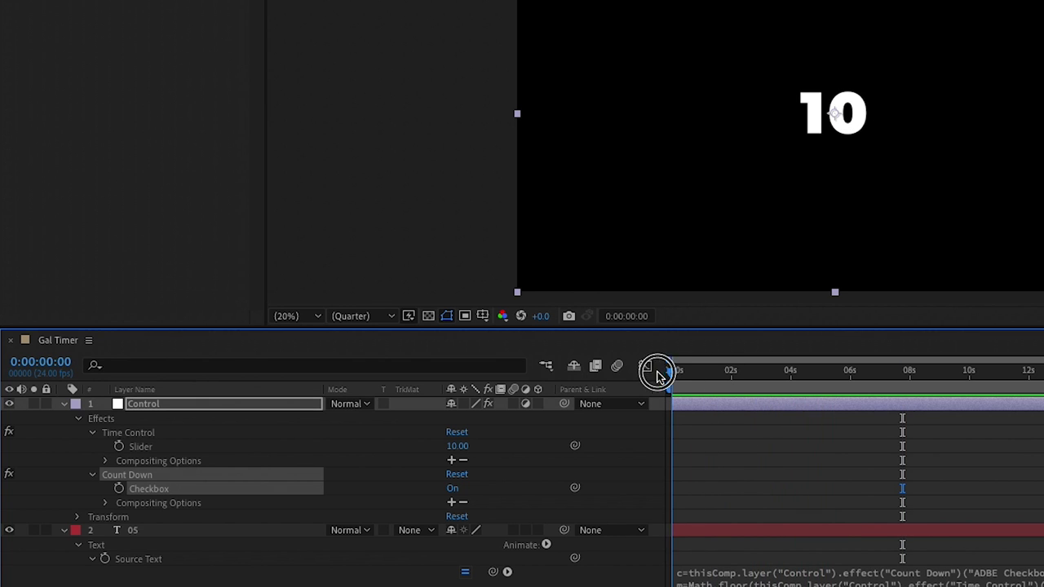
Step: Set the Time Control slider to 90 and preview the countdown briefly
{"action": "left_click", "coordinate": [457, 446]}
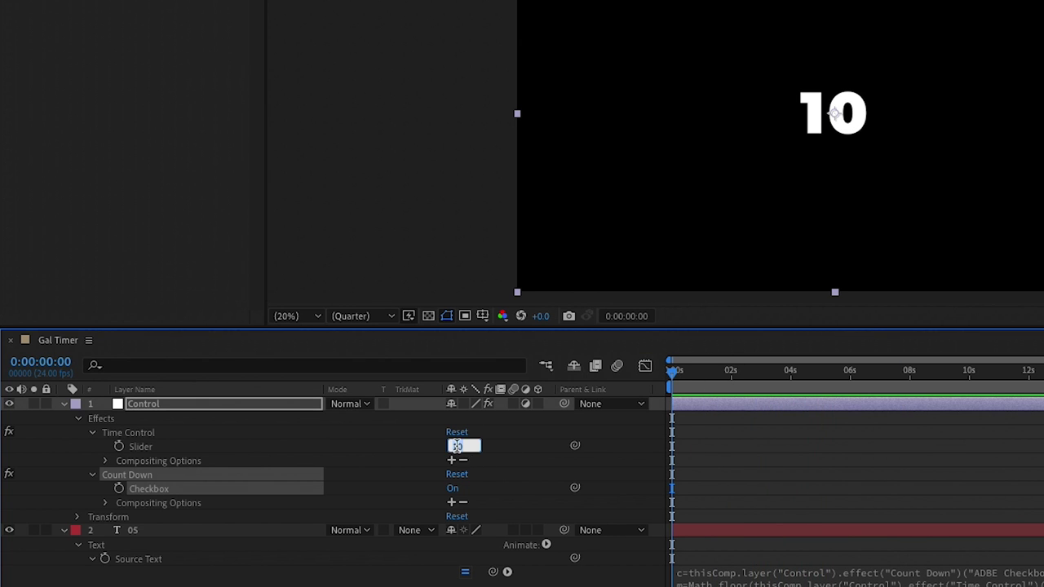
{"action": "type", "text": "90"}
{"action": "key", "text": "Return"}
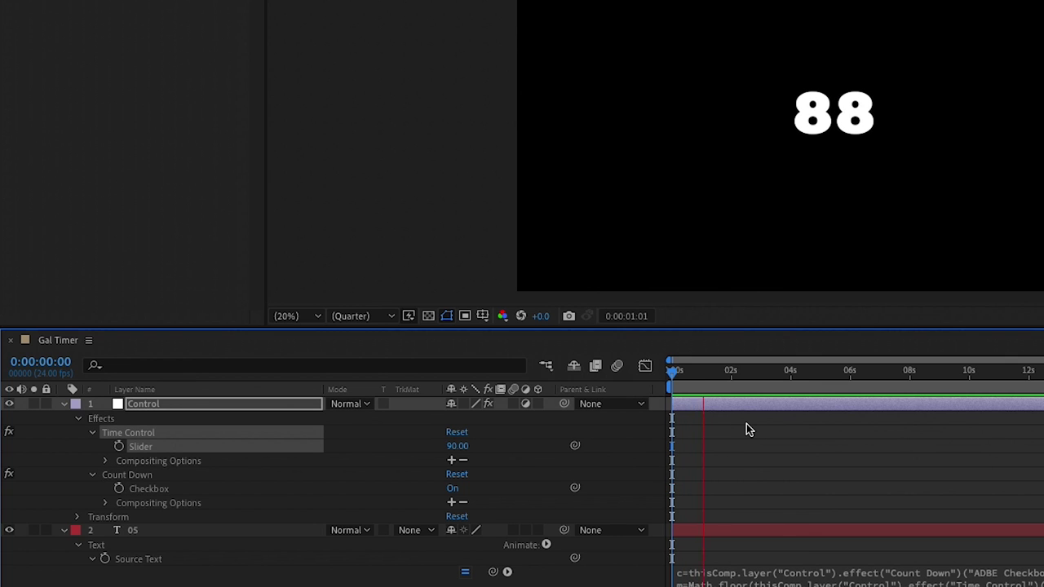
{"action": "key", "text": "space"}
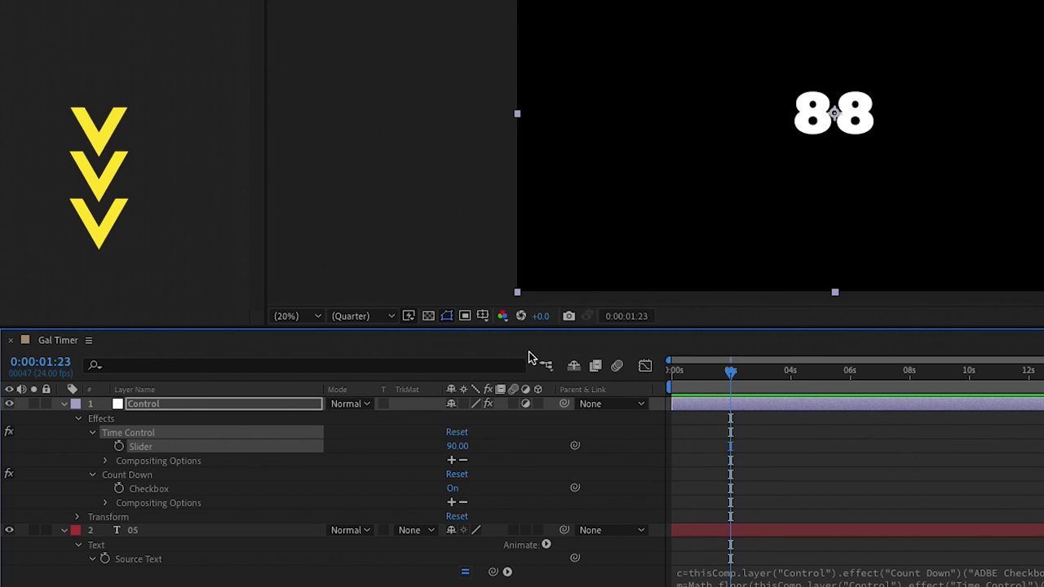
Step: Set the duration of the Gal Timer composition to 0:01:30:00
{"action": "left_click", "coordinate": [88, 340]}
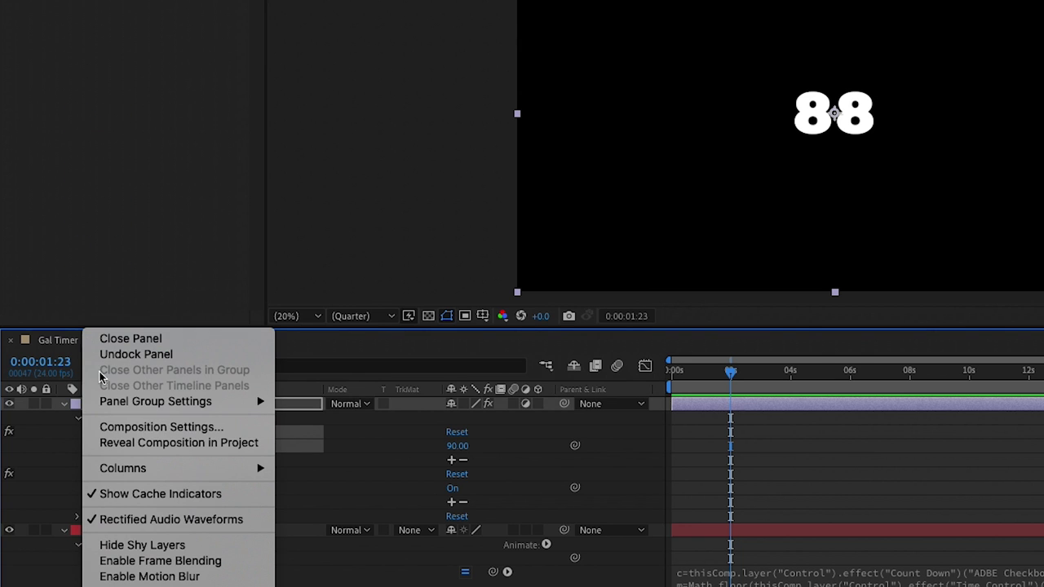
{"action": "left_click", "coordinate": [140, 427]}
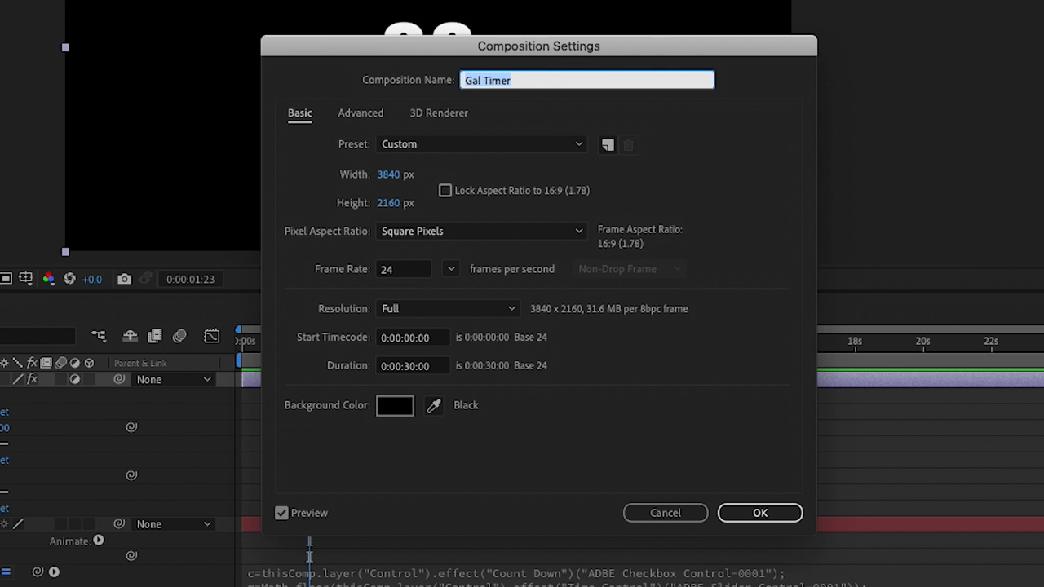
{"action": "left_click", "coordinate": [417, 370]}
{"action": "key", "text": "BackSpace"}
{"action": "key", "text": "BackSpace"}
{"action": "key", "text": "BackSpace"}
{"action": "type", "text": "1:30:"}
{"action": "left_click", "coordinate": [572, 397]}
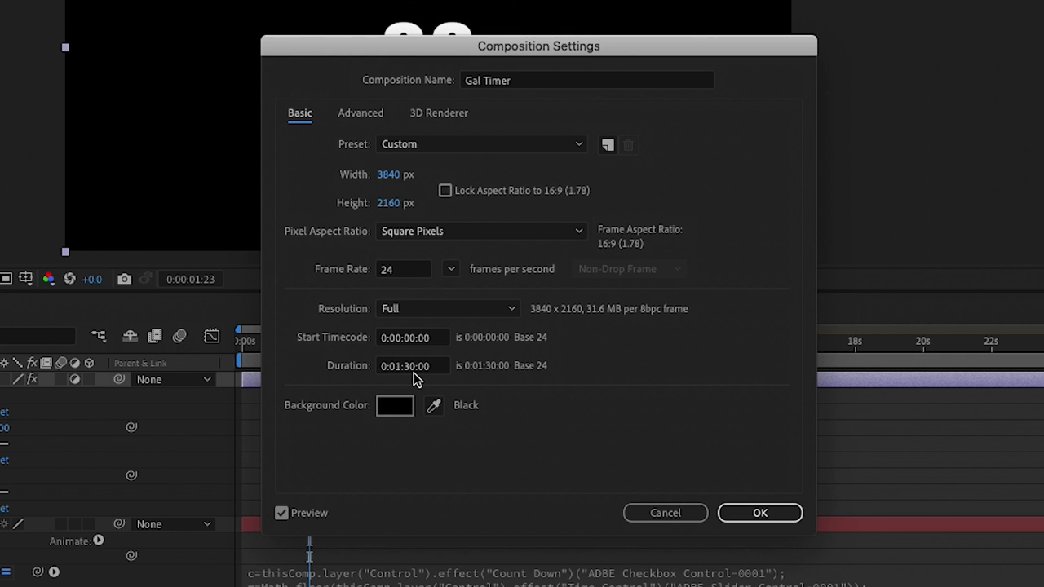
{"action": "left_click", "coordinate": [759, 513]}
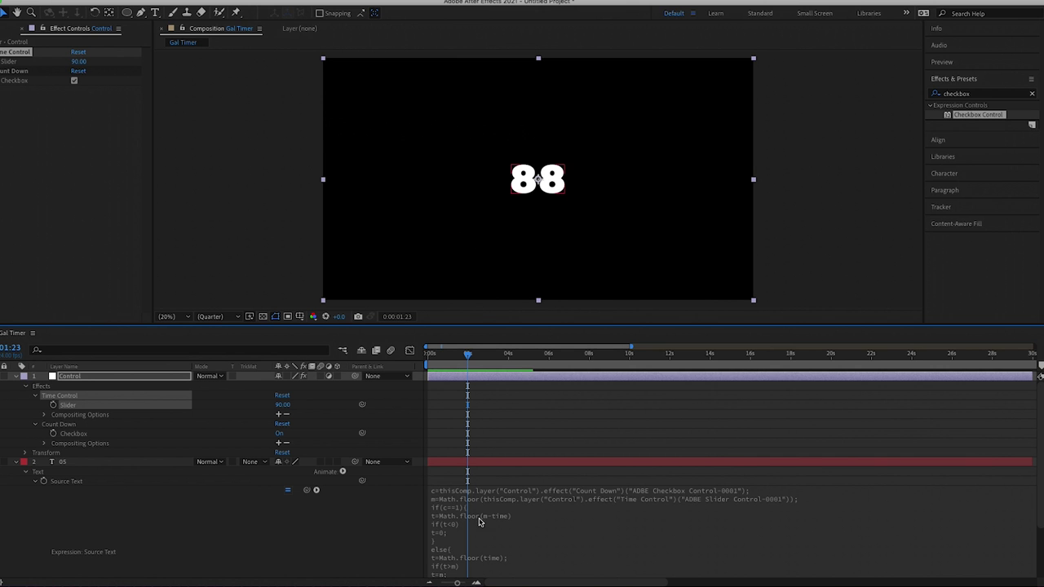
Step: Collapse the Control and 05 layers and extend both to the end of the composition
{"action": "left_click", "coordinate": [16, 463]}
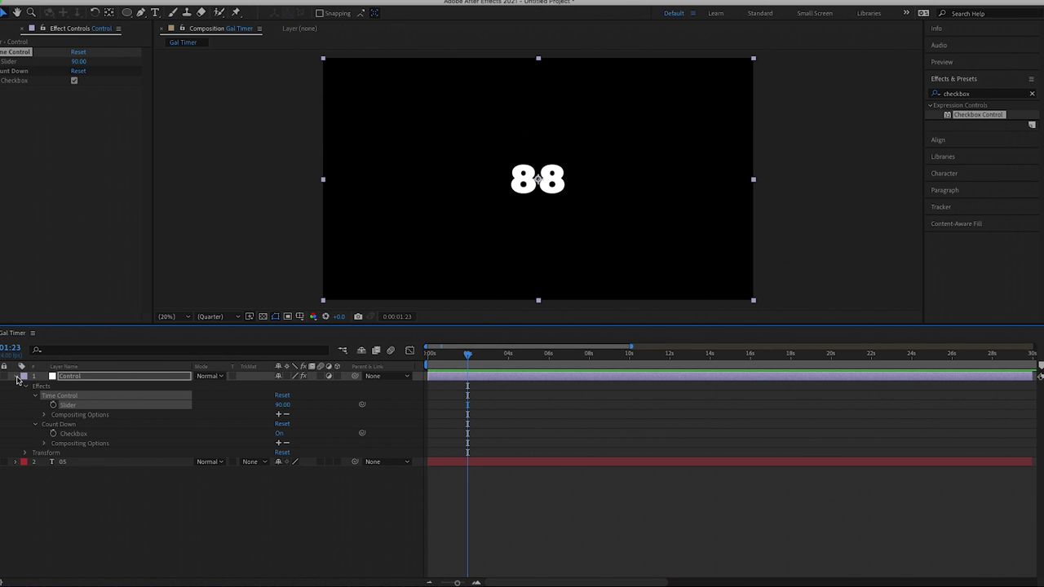
{"action": "left_click", "coordinate": [16, 376]}
{"action": "left_click_drag", "start_coordinate": [457, 583], "coordinate": [420, 584]}
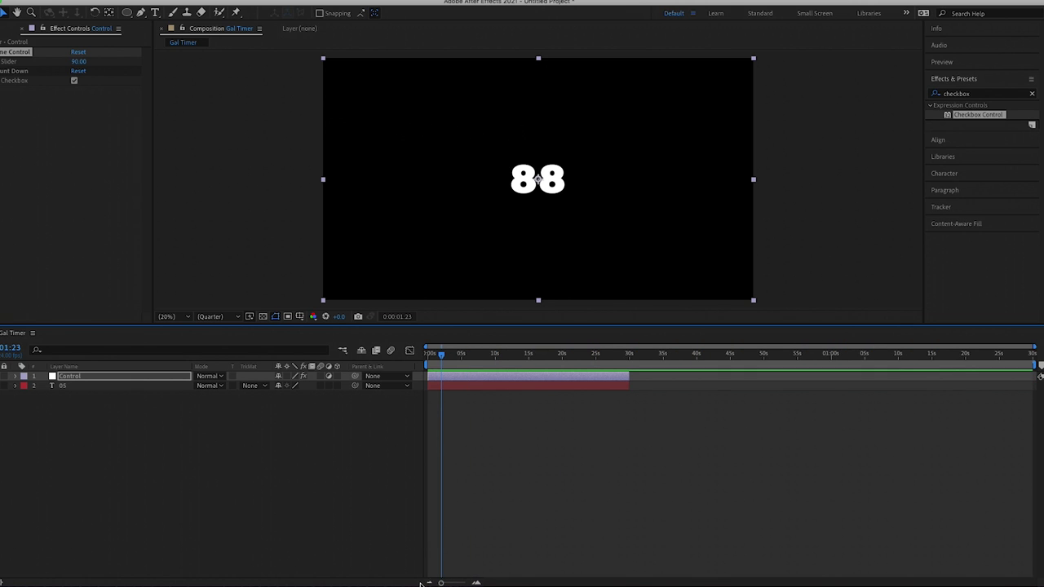
{"action": "left_click", "coordinate": [629, 385]}
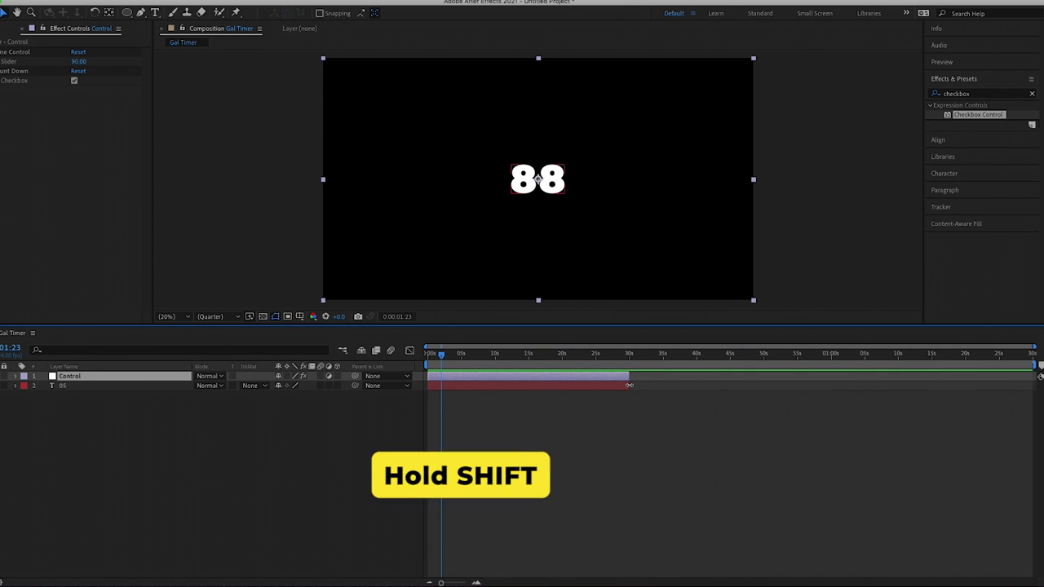
{"action": "left_click", "coordinate": [629, 384], "text": "shift"}
{"action": "left_click_drag", "start_coordinate": [629, 376], "coordinate": [1032, 379]}
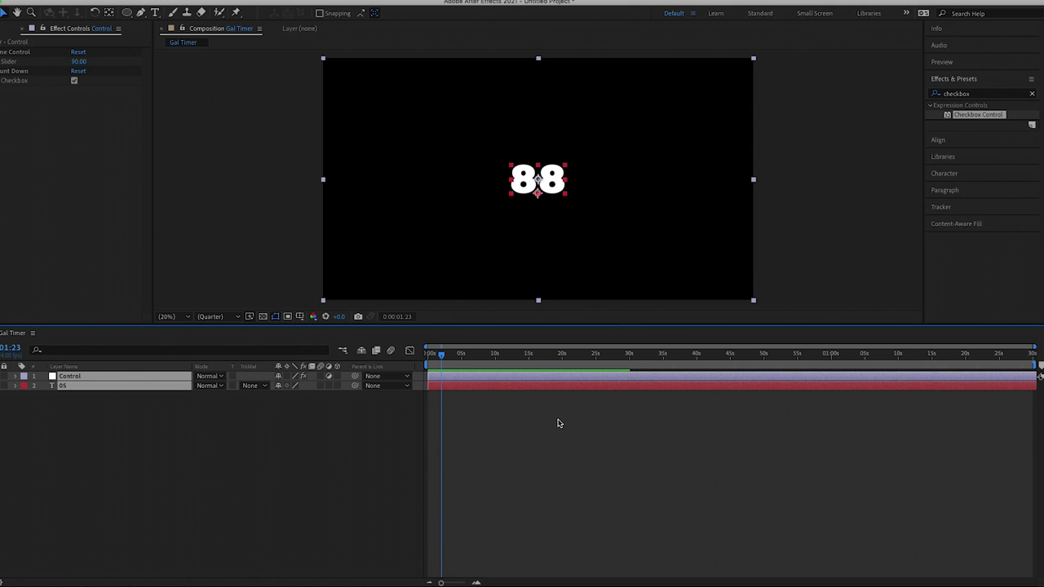
{"action": "left_click", "coordinate": [309, 447]}
Step: Set the Time Control slider on the Control layer to 10 and return the playhead to the start
{"action": "left_click", "coordinate": [24, 376]}
{"action": "left_click", "coordinate": [14, 376]}
{"action": "left_click", "coordinate": [282, 405]}
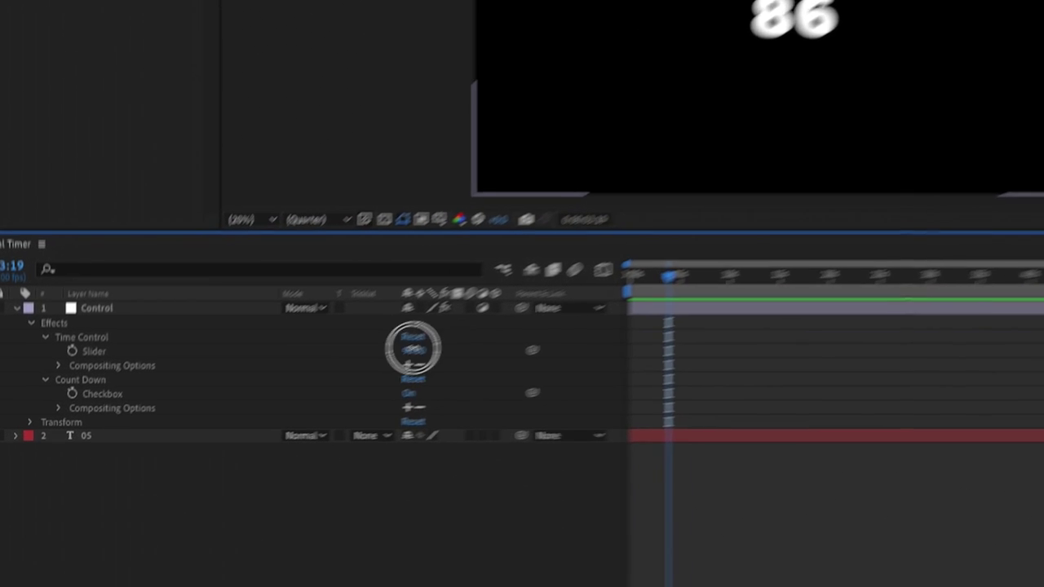
{"action": "type", "text": "10"}
{"action": "key", "text": "Return"}
{"action": "left_click_drag", "start_coordinate": [773, 257], "coordinate": [693, 242]}
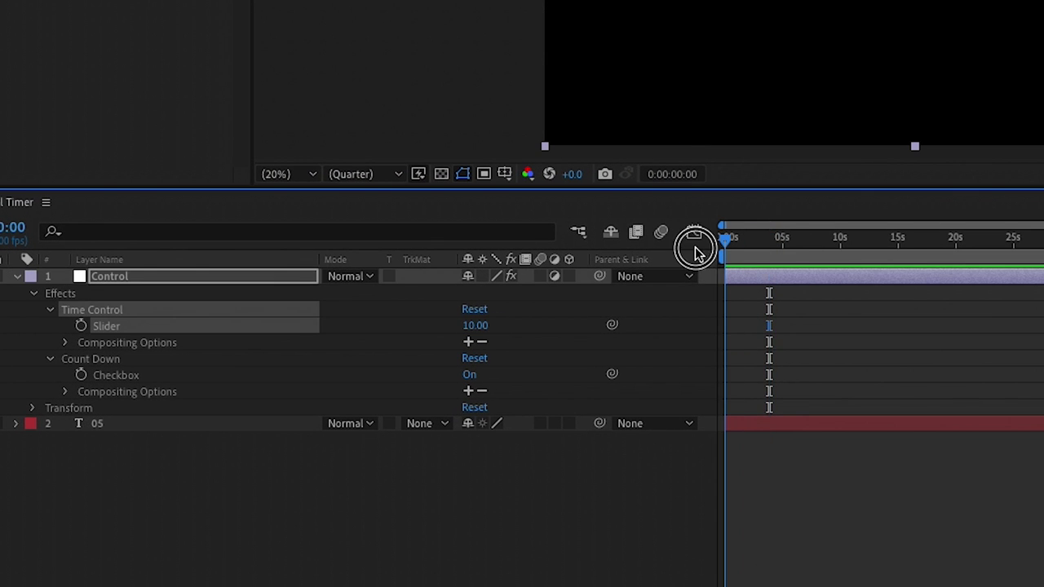
{"action": "left_click", "coordinate": [29, 295]}
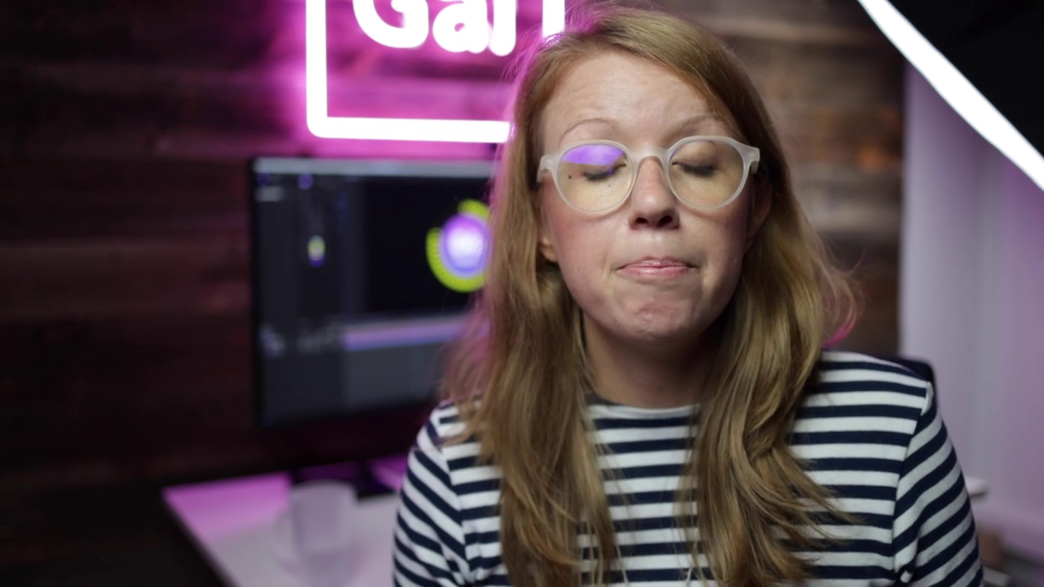
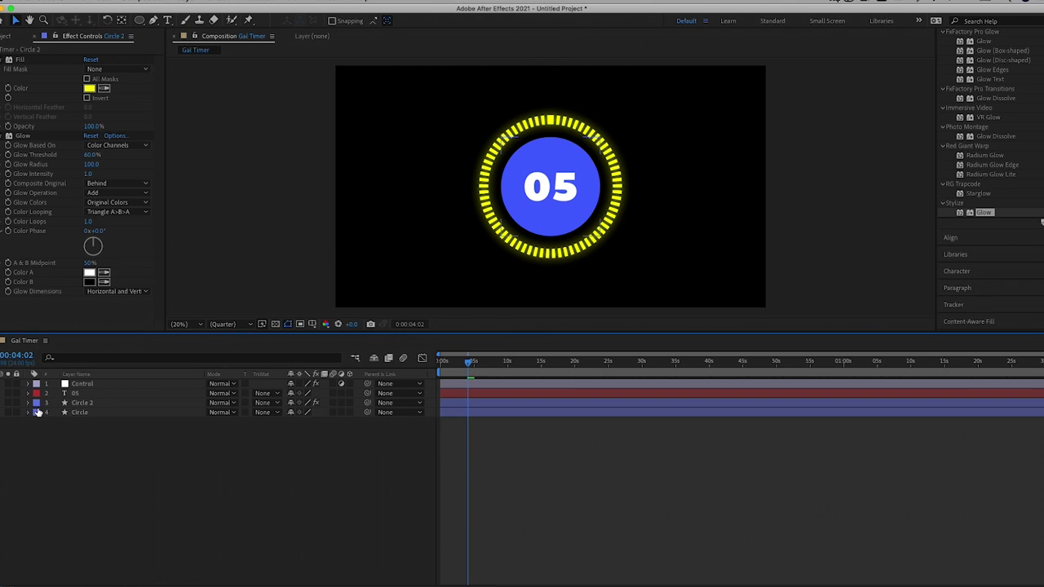
Step: Duplicate the Circle 2 layer and turn off the Glow effect on the duplicate
{"action": "left_click", "coordinate": [60, 411]}
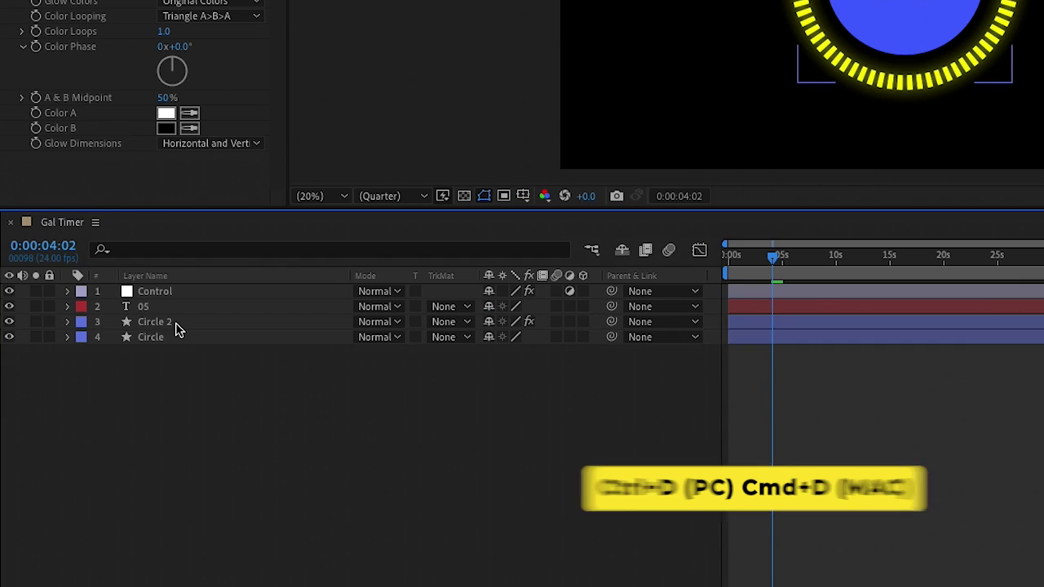
{"action": "left_click", "coordinate": [94, 405]}
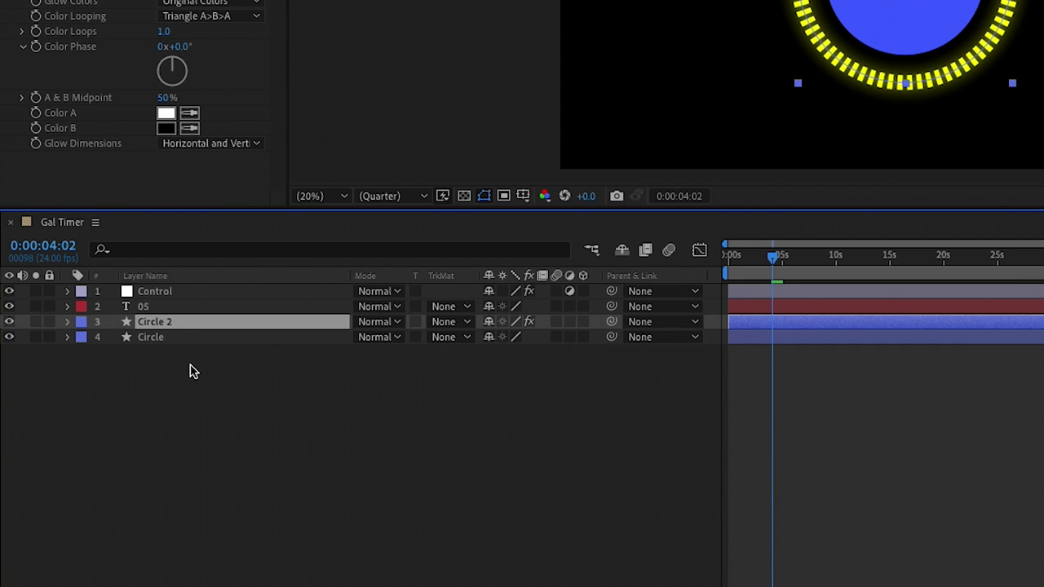
{"action": "key", "text": "ctrl+d"}
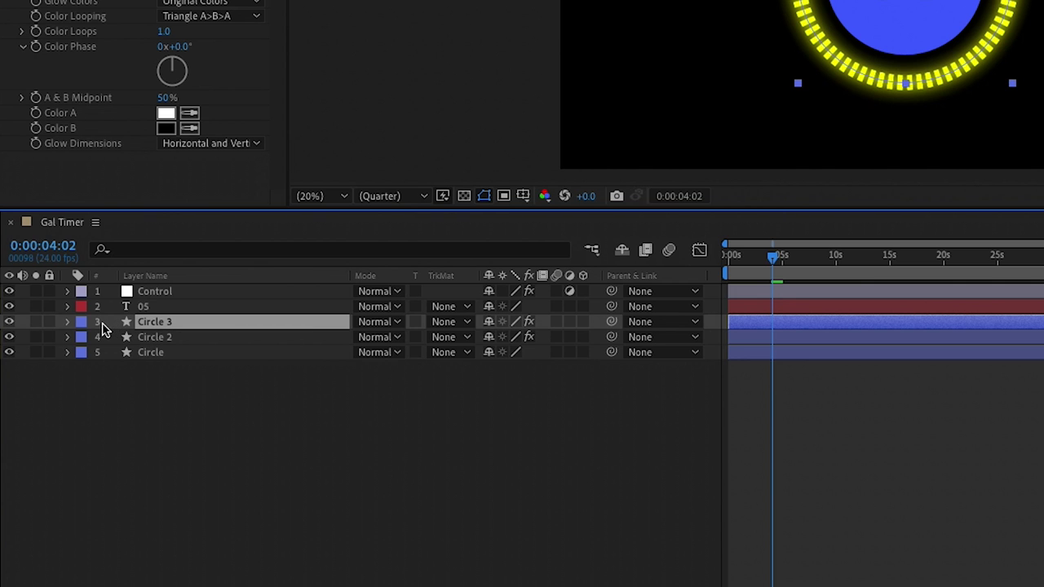
{"action": "key", "text": "e"}
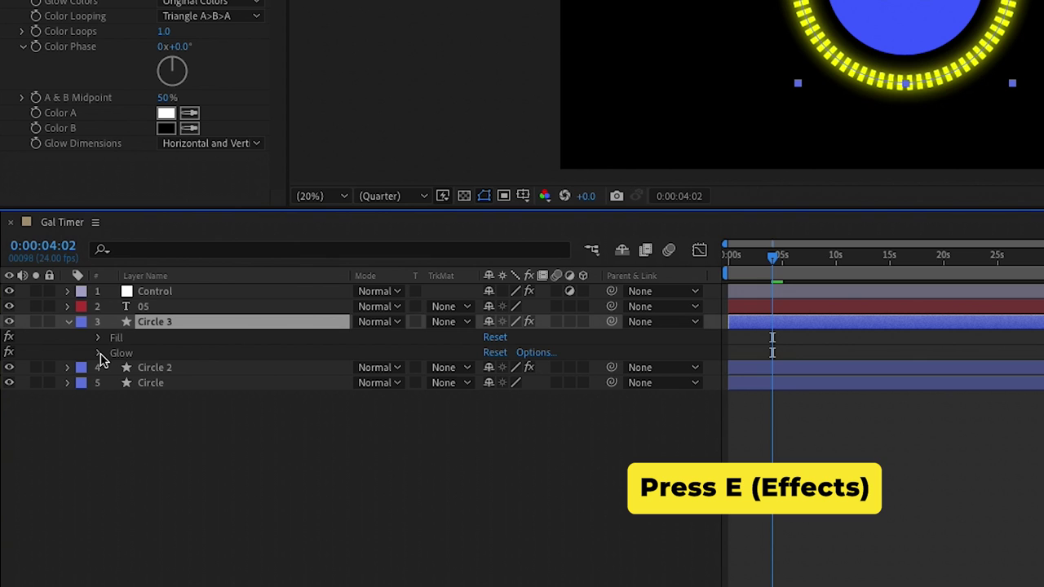
{"action": "left_click", "coordinate": [9, 353]}
Step: Set the opacity of the Circle 3 layer to 20%
{"action": "left_click", "coordinate": [213, 327]}
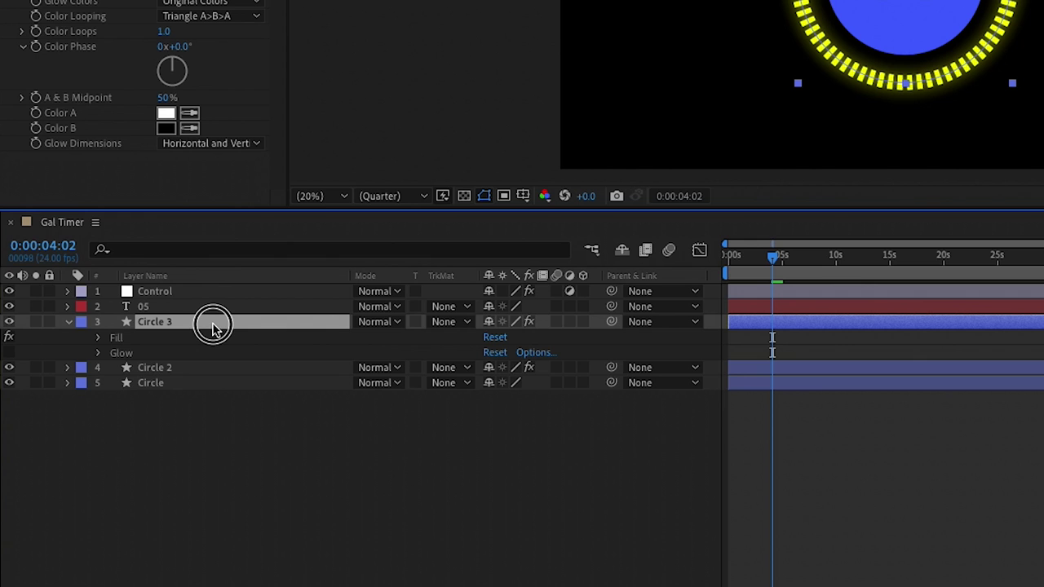
{"action": "key", "text": "t"}
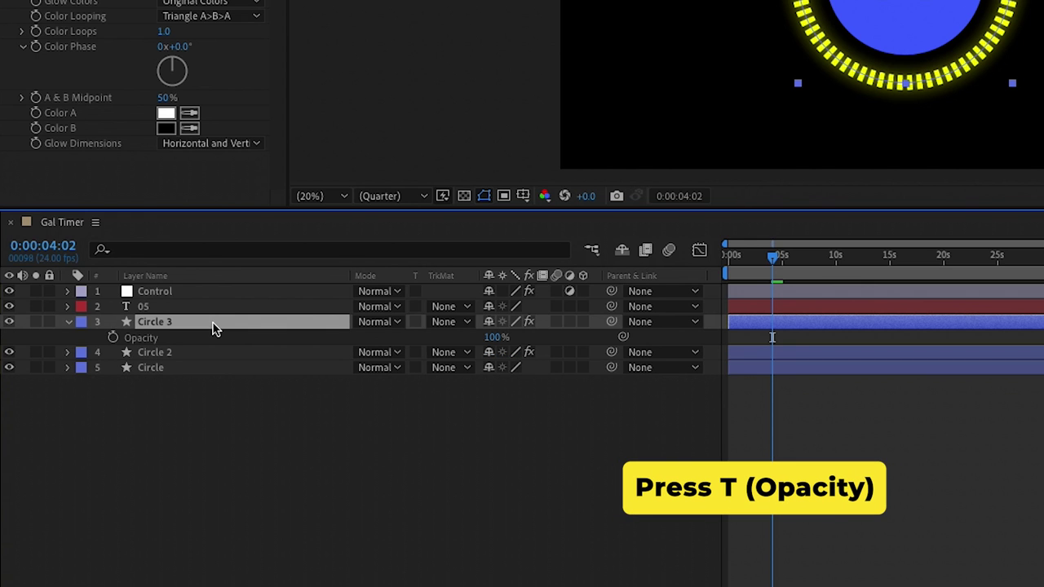
{"action": "left_click", "coordinate": [494, 337]}
{"action": "type", "text": "2"}
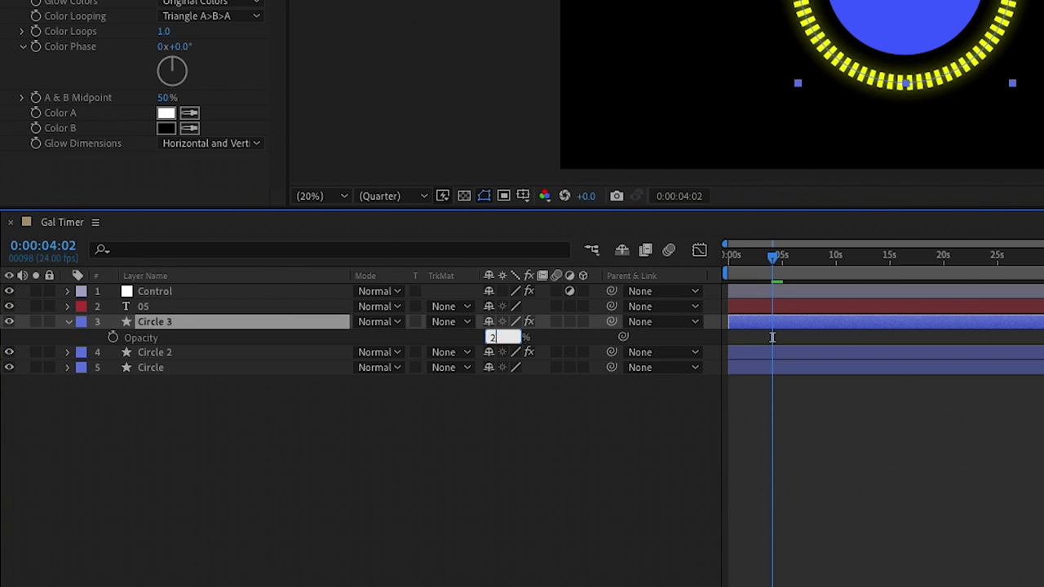
{"action": "type", "text": "0"}
{"action": "key", "text": "Return"}
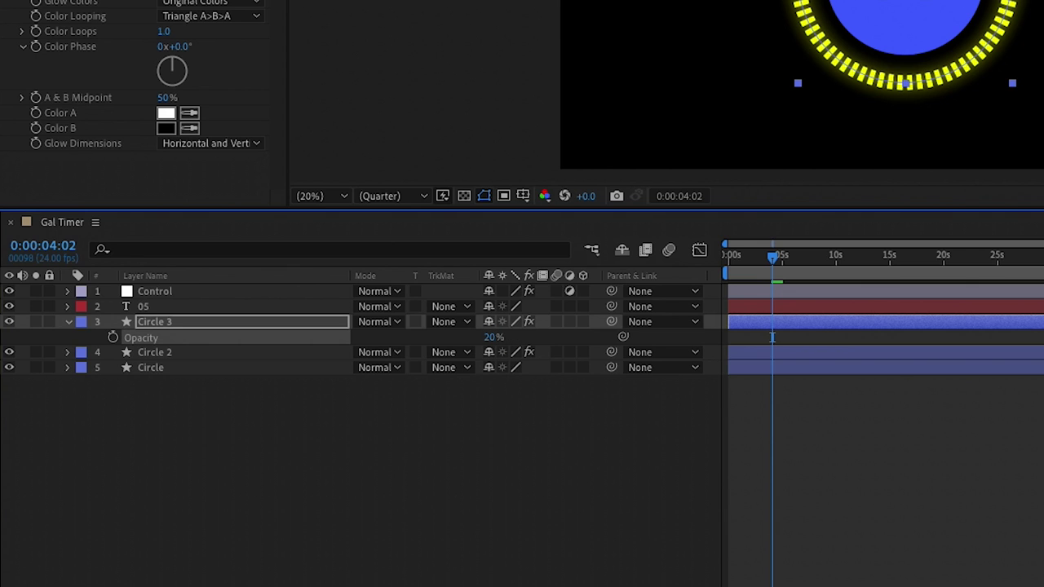
Step: Rename the Circle 3 layer as Ring 1 and the Circle 2 layer as Ring 2
{"action": "left_click", "coordinate": [164, 321]}
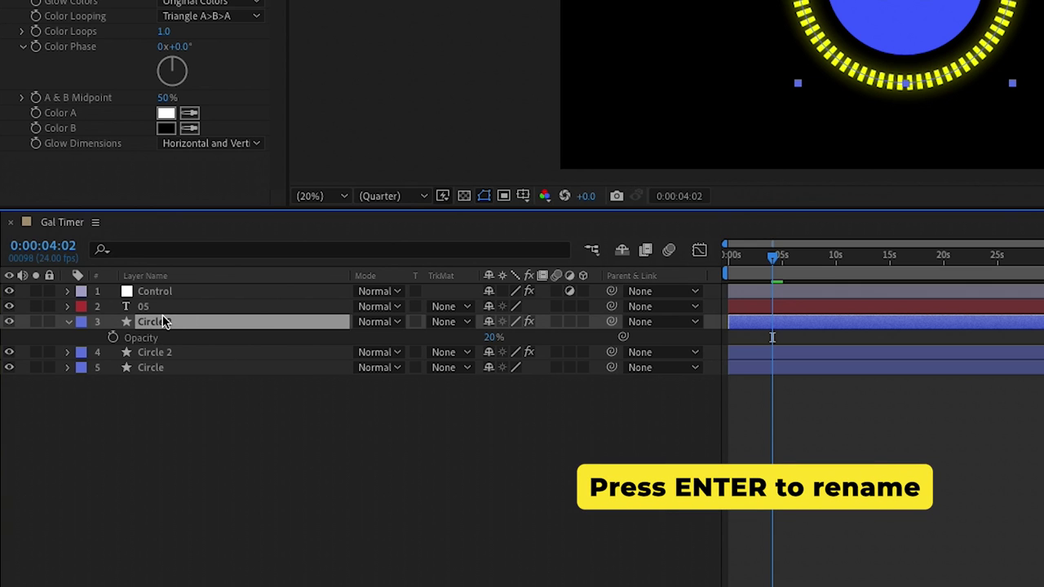
{"action": "key", "text": "Return"}
{"action": "type", "text": "Ring 1"}
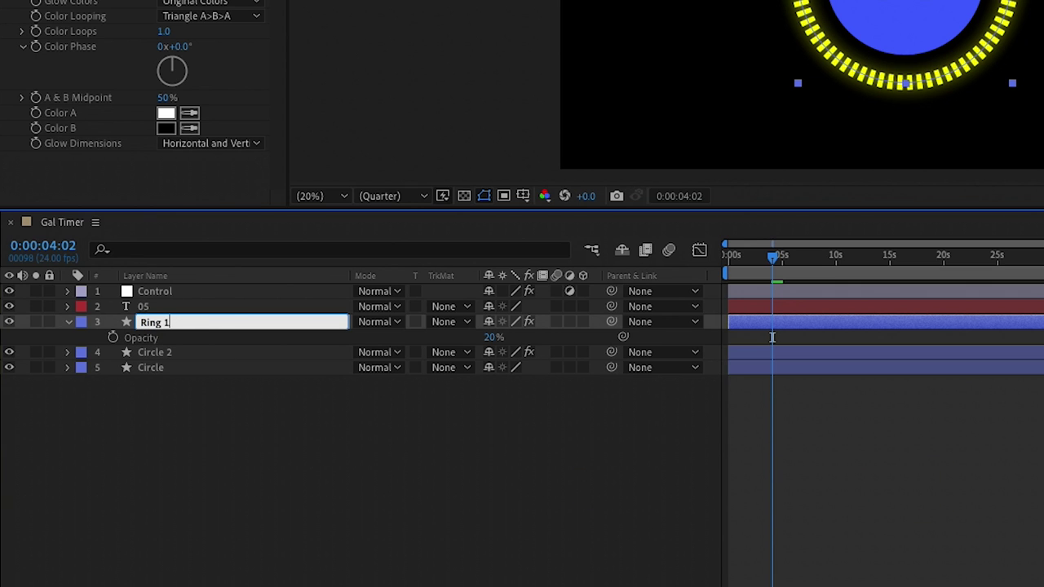
{"action": "key", "text": "Return"}
{"action": "left_click", "coordinate": [159, 354]}
{"action": "key", "text": "Return"}
{"action": "type", "text": "Ring 2"}
{"action": "key", "text": "Return"}
Step: Move the Ring 2 layer above Ring 1 and compare the two rings by briefly hiding Ring 2
{"action": "left_click_drag", "start_coordinate": [181, 359], "coordinate": [184, 320]}
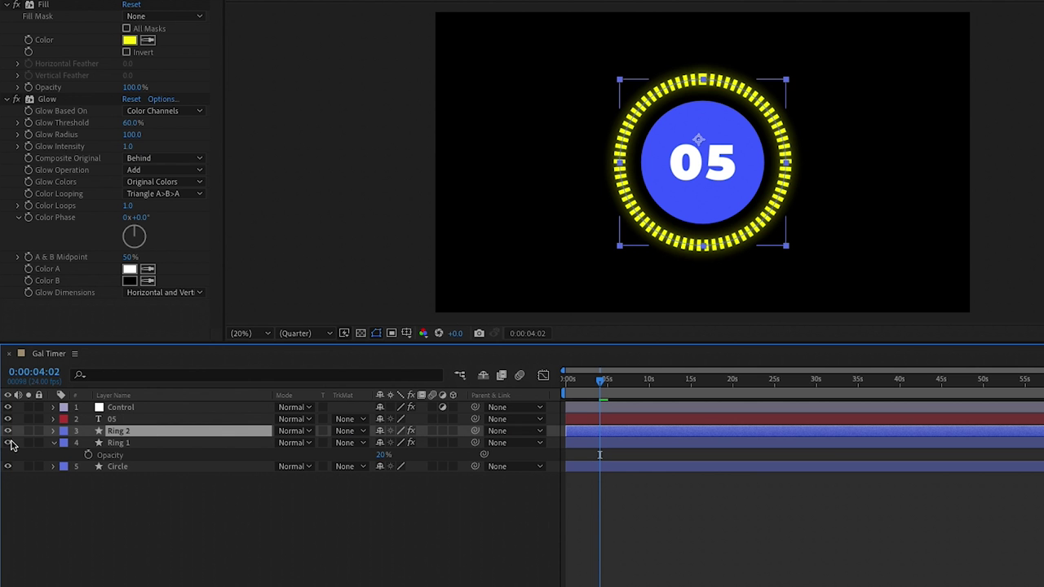
{"action": "left_click", "coordinate": [9, 321]}
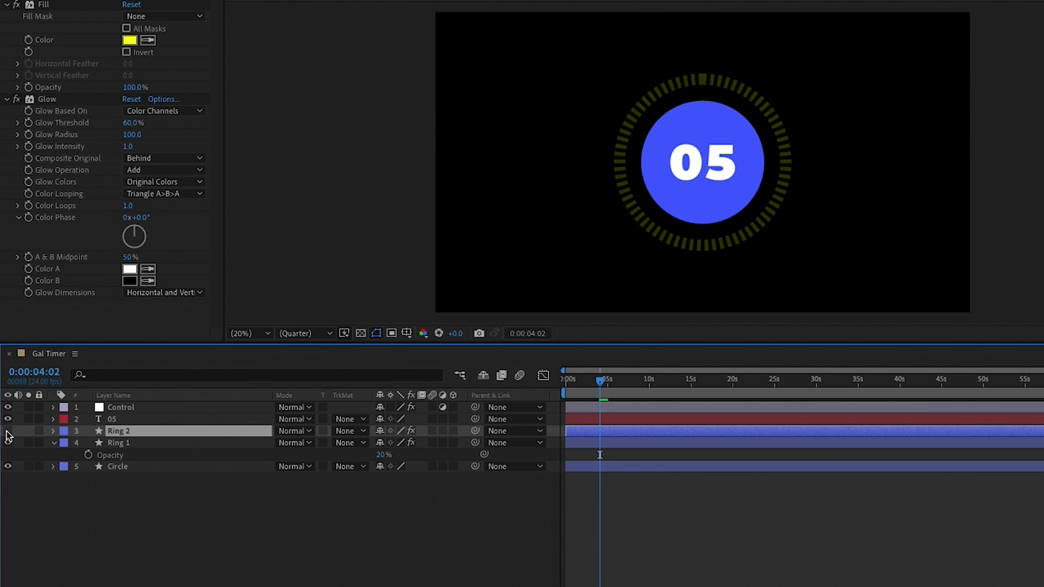
{"action": "left_click", "coordinate": [7, 431]}
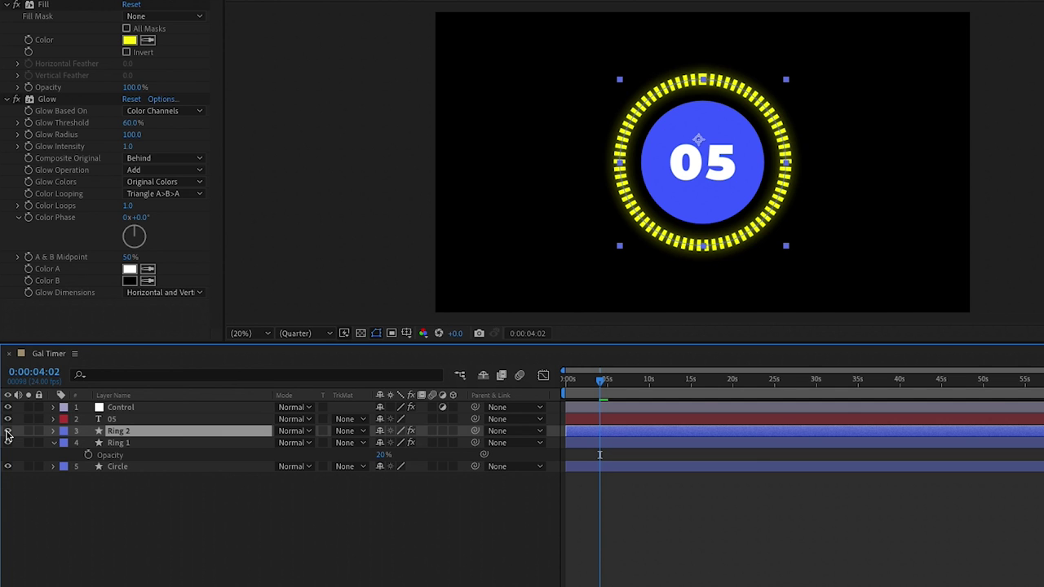
{"action": "left_click", "coordinate": [53, 443]}
{"action": "left_click", "coordinate": [90, 443]}
{"action": "left_click", "coordinate": [133, 432]}
Step: Preview the countdown briefly from the start of the composition
{"action": "left_click_drag", "start_coordinate": [598, 381], "coordinate": [575, 392]}
{"action": "key", "text": "space"}
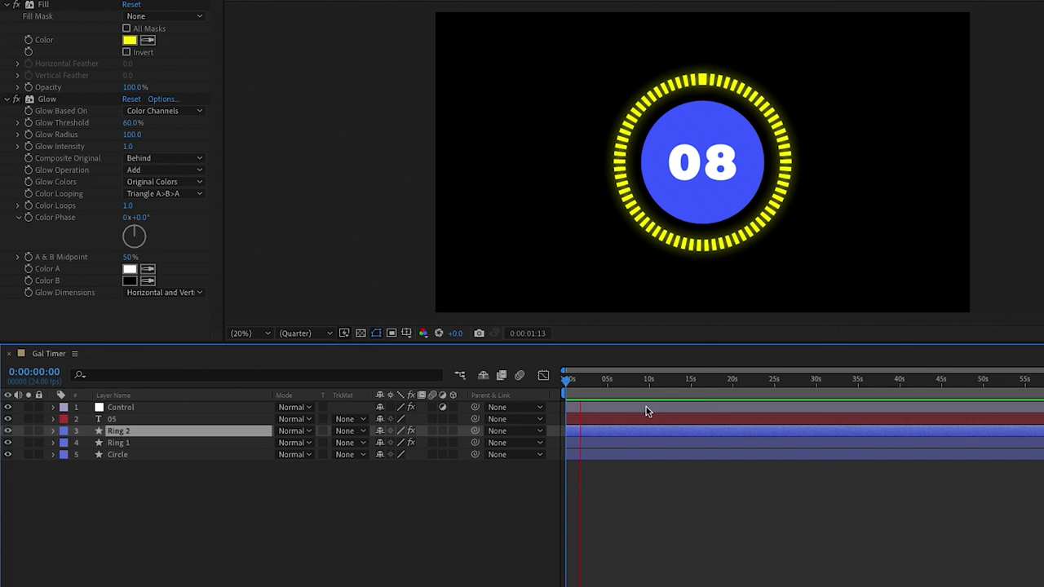
{"action": "key", "text": "space"}
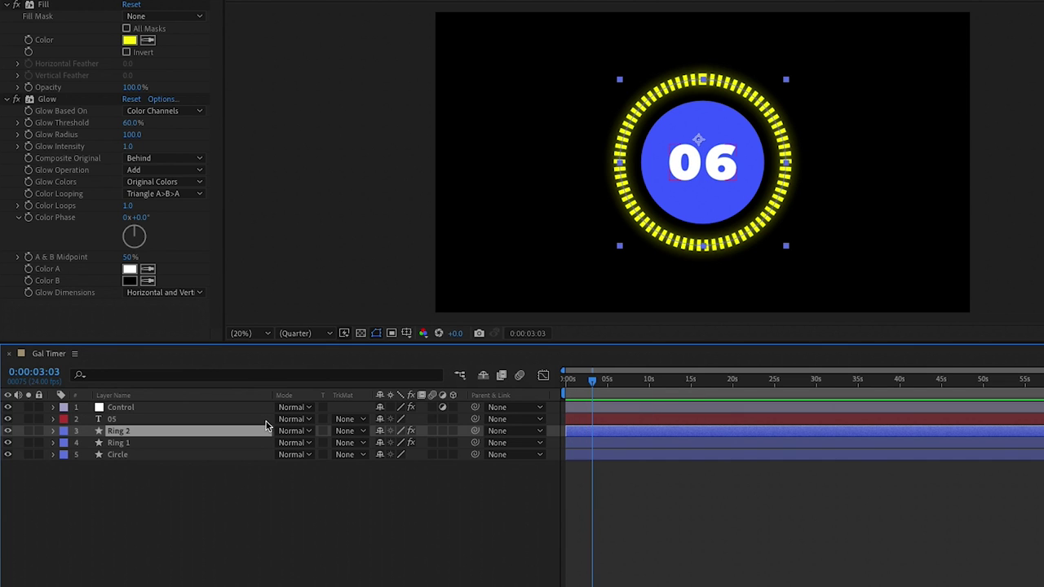
Step: Add Trim Paths to the contents of the Ring 2 layer
{"action": "left_click", "coordinate": [53, 432]}
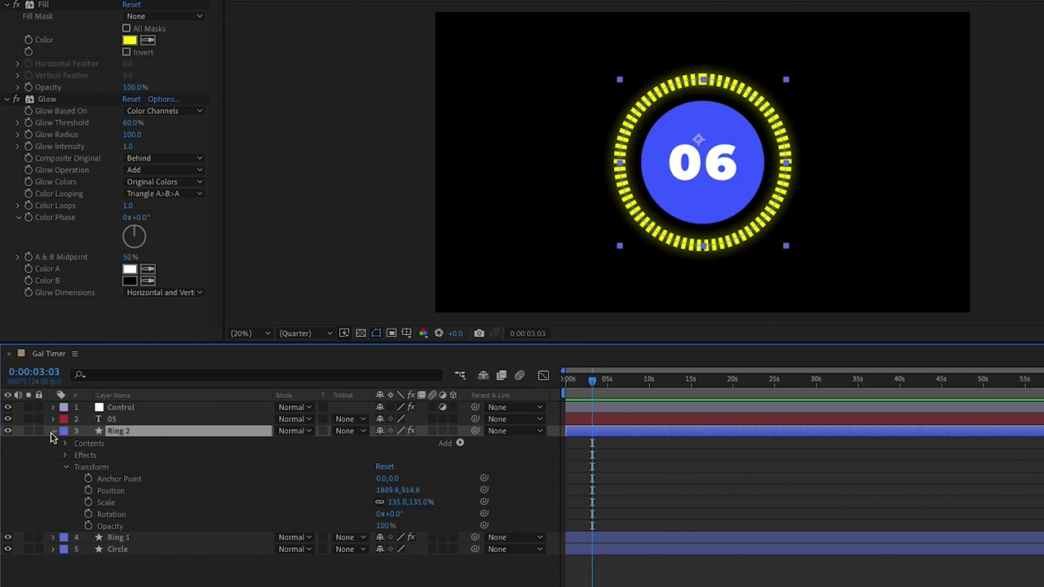
{"action": "left_click", "coordinate": [66, 442]}
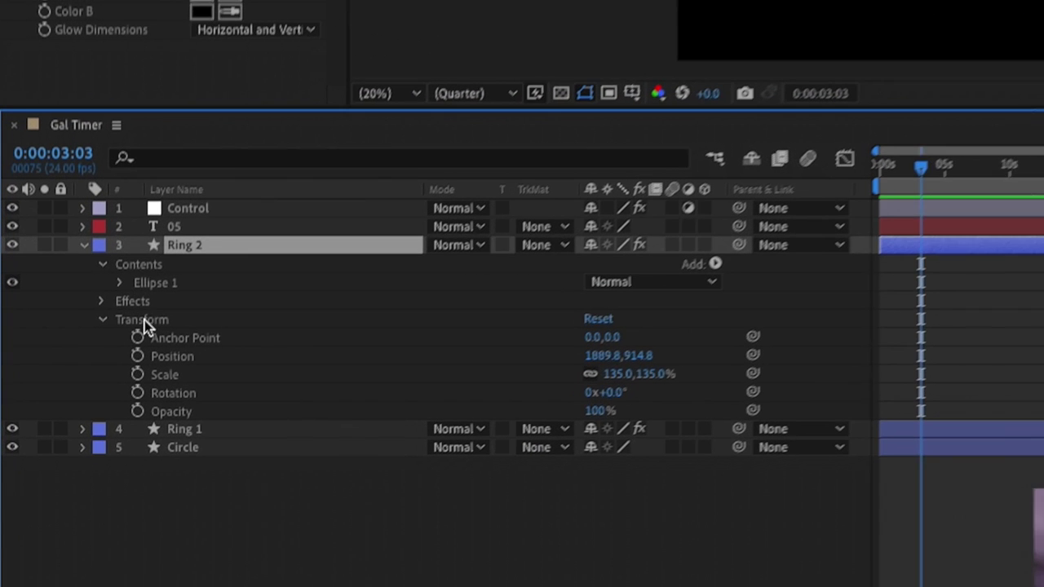
{"action": "left_click", "coordinate": [155, 266]}
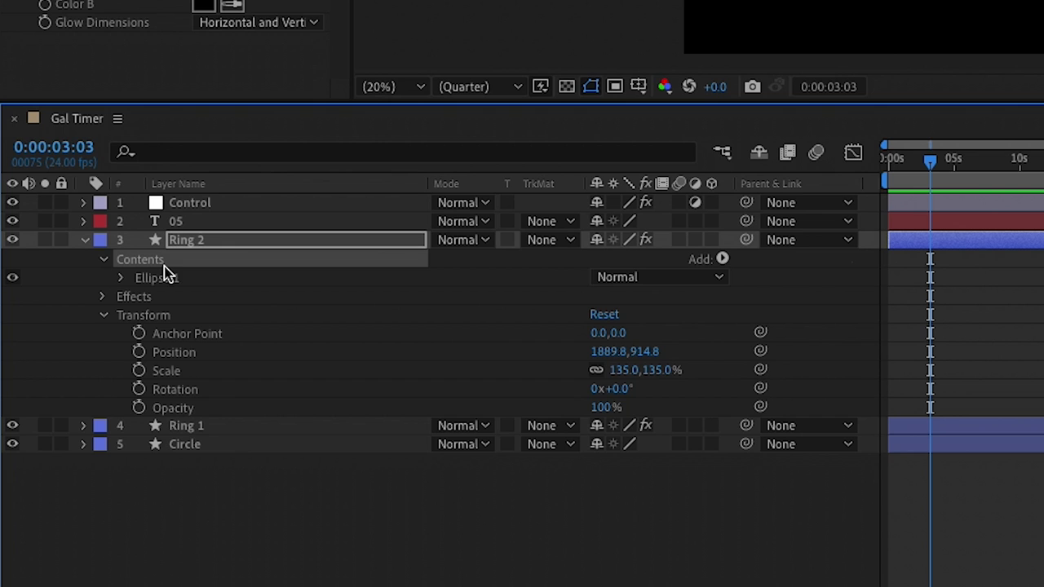
{"action": "left_click", "coordinate": [723, 261]}
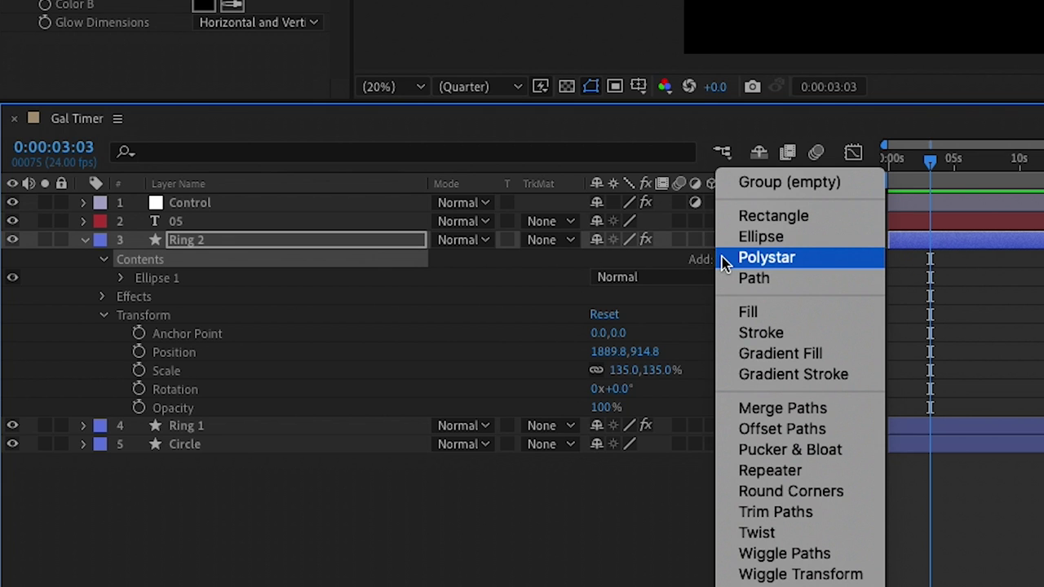
{"action": "left_click", "coordinate": [784, 509]}
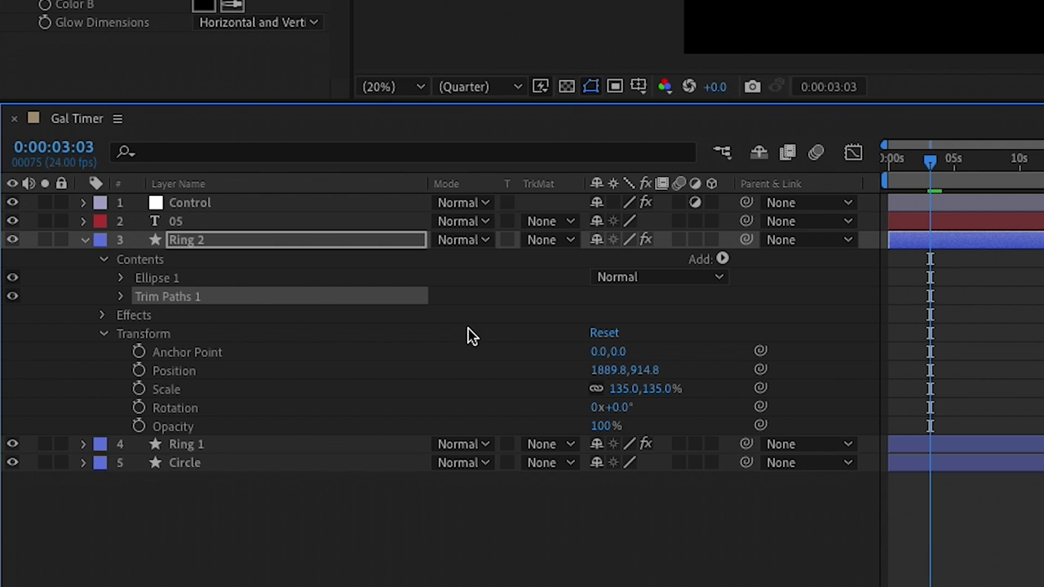
Step: Enable an expression on the End property of Ring 2's Trim Paths
{"action": "left_click", "coordinate": [122, 297]}
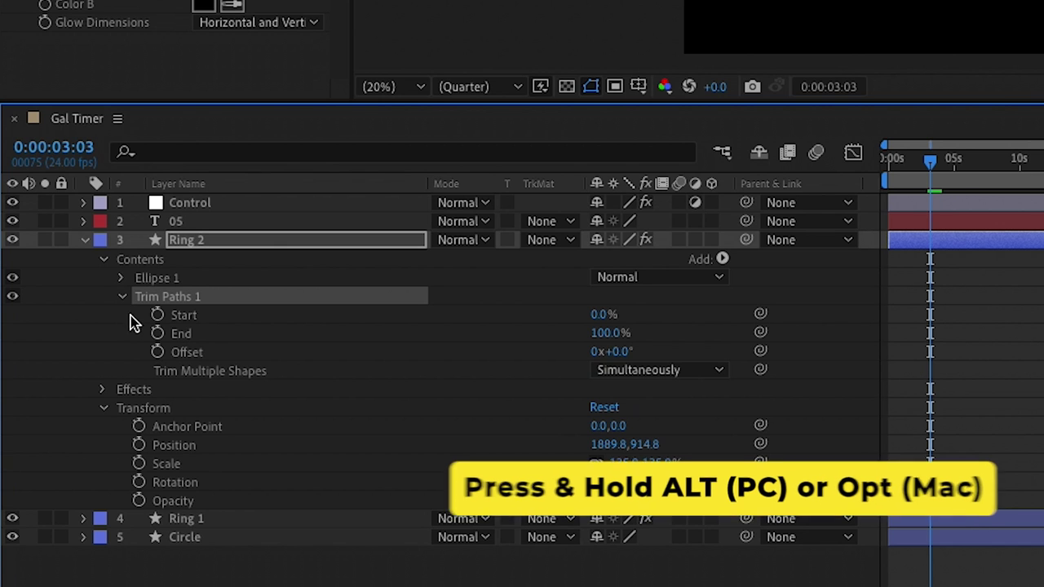
{"action": "left_click", "coordinate": [233, 336]}
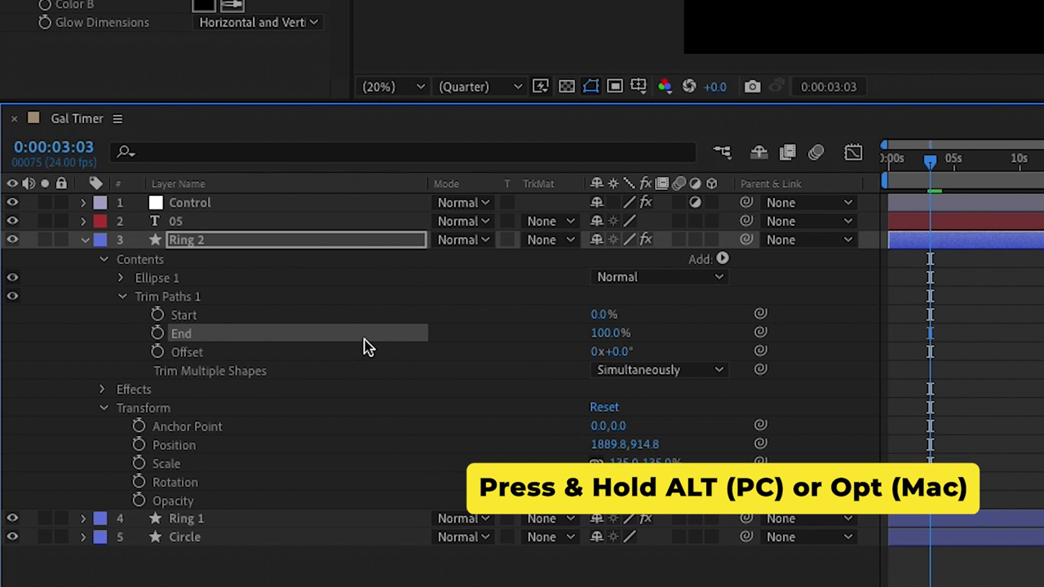
{"action": "left_click", "coordinate": [157, 333], "text": "alt"}
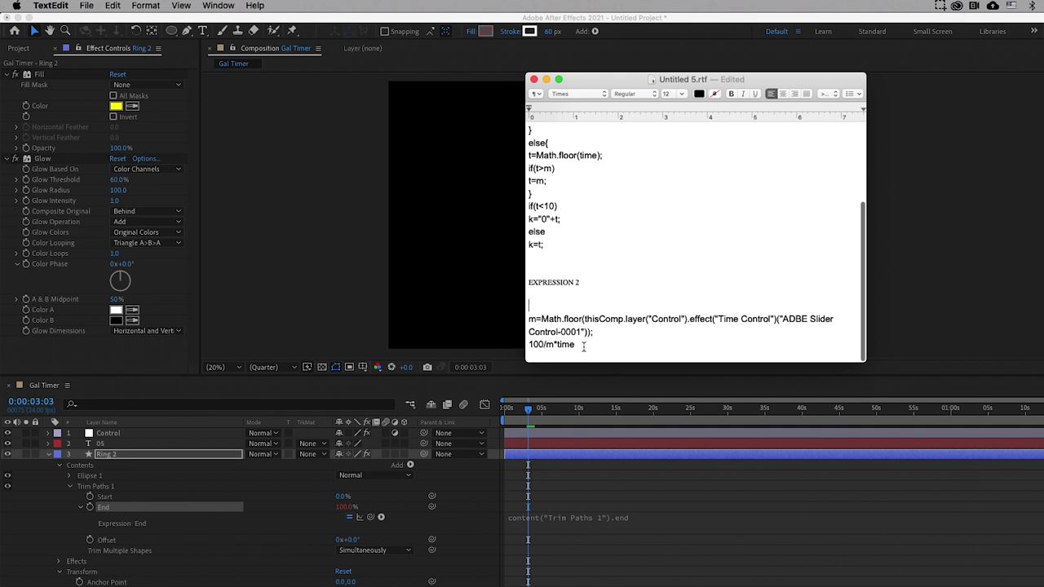
Step: In the TextEdit document, copy the code under EXPRESSION 2, from the Math.floor line through 100/m*time
{"action": "left_click_drag", "start_coordinate": [580, 343], "coordinate": [518, 313]}
{"action": "key", "text": "super+c"}
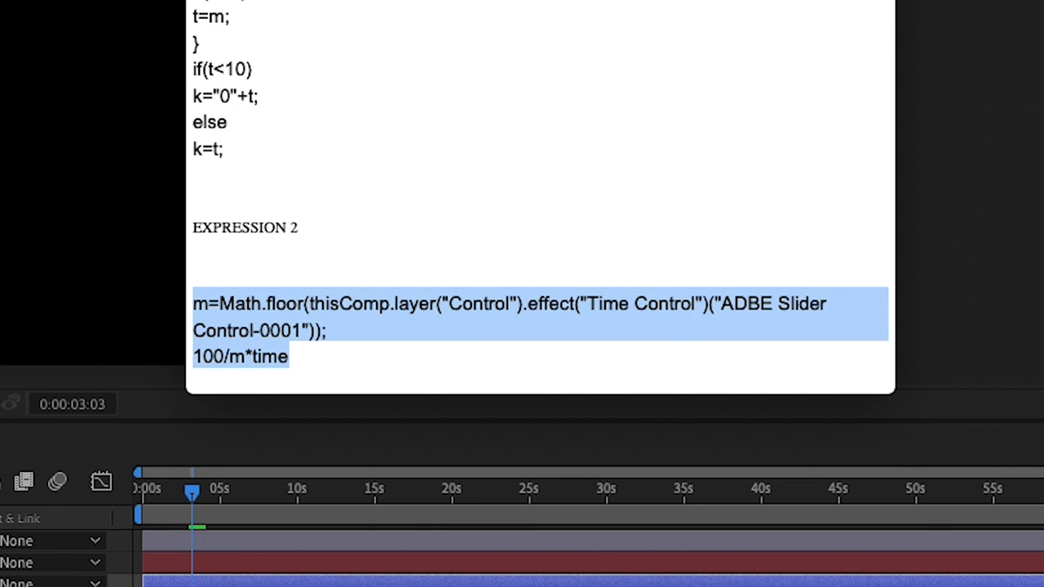
{"action": "left_click", "coordinate": [122, 1]}
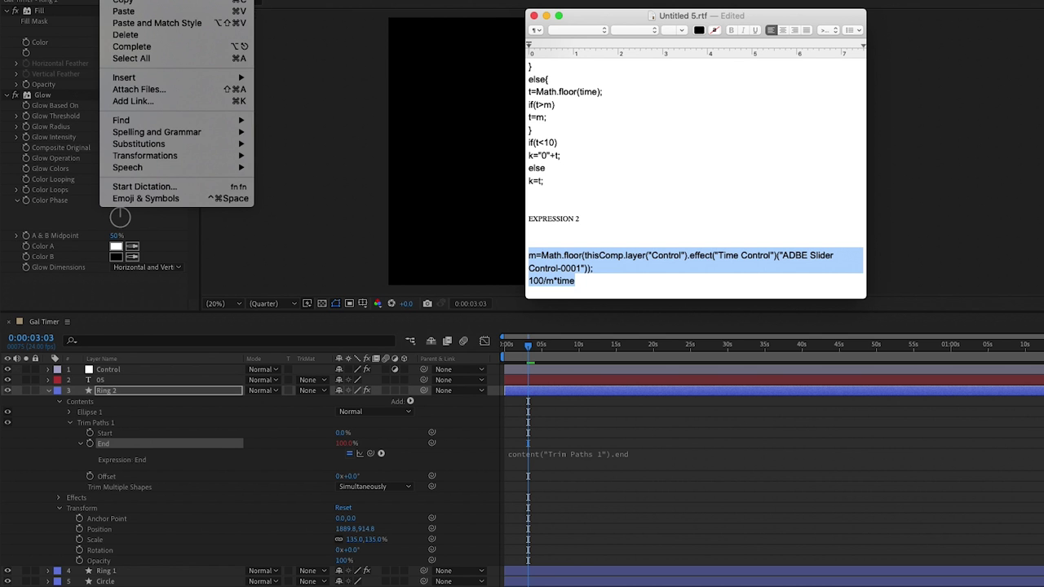
{"action": "left_click", "coordinate": [140, 4]}
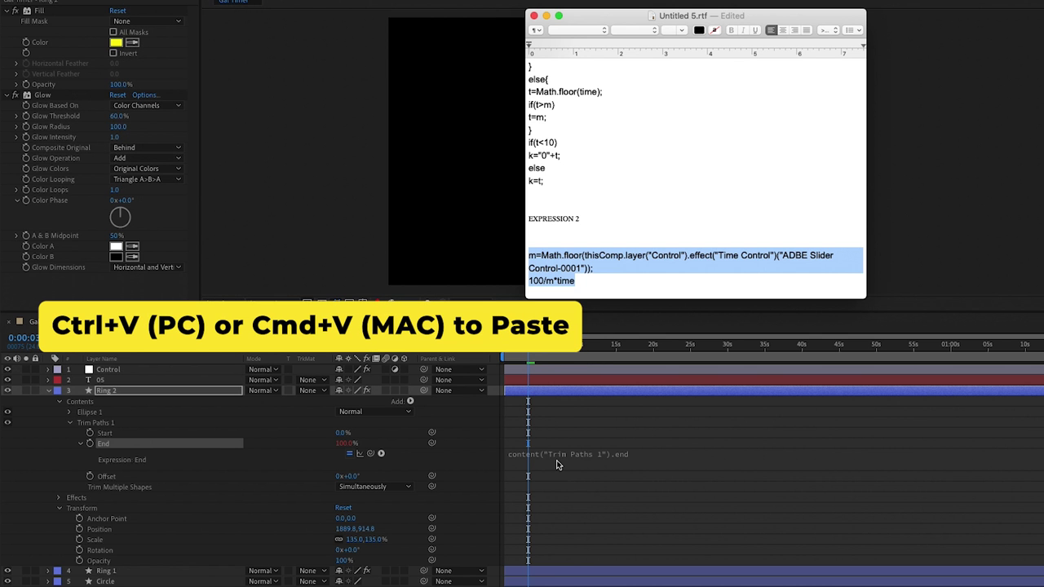
Step: Paste the copied Time Control code, ending in 100/m*time, as the expression for the Trim Paths End and apply it
{"action": "left_click", "coordinate": [556, 460]}
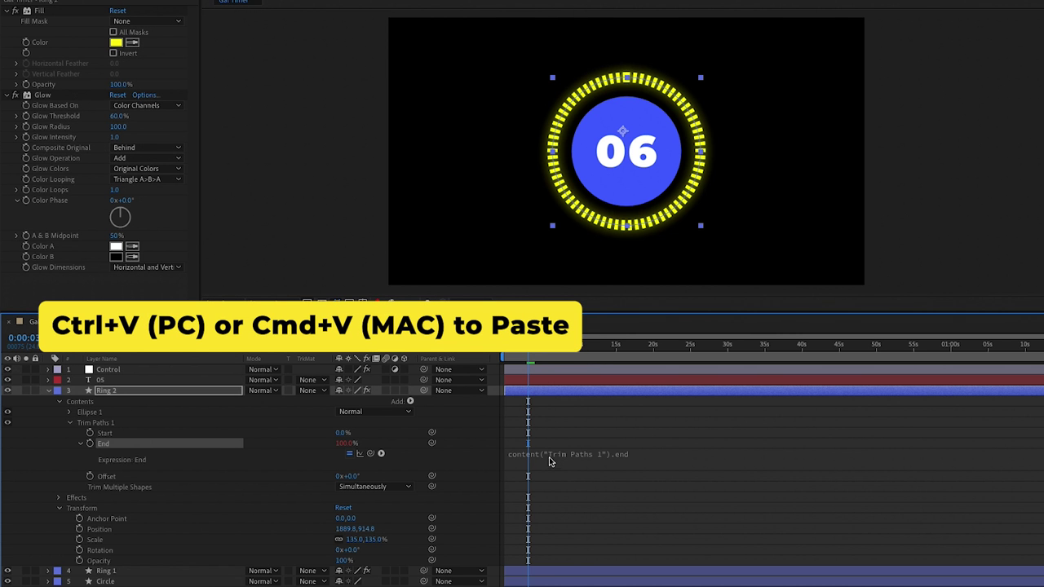
{"action": "left_click", "coordinate": [546, 453]}
{"action": "key", "text": "super+v"}
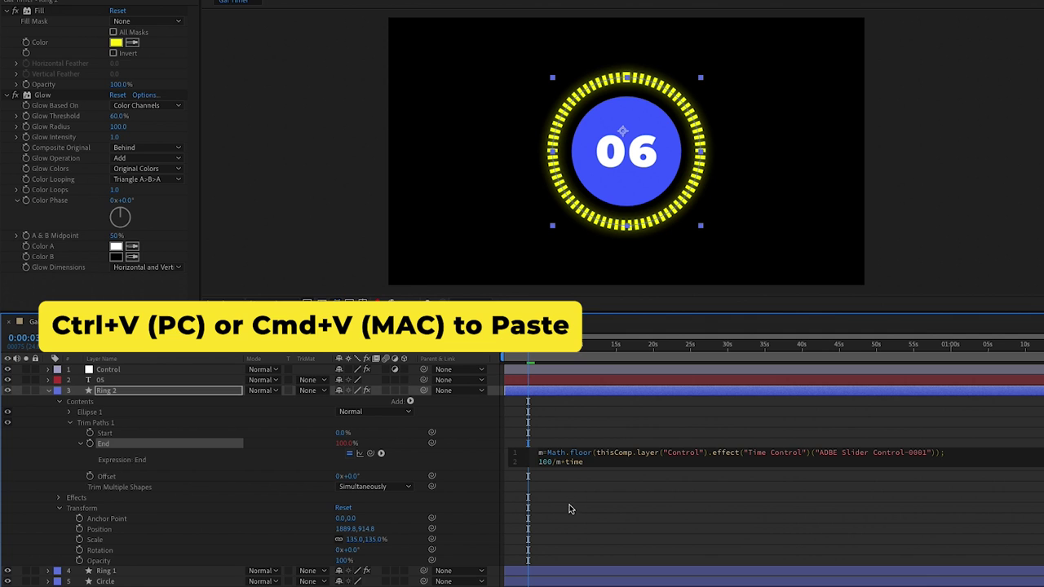
{"action": "left_click", "coordinate": [573, 489]}
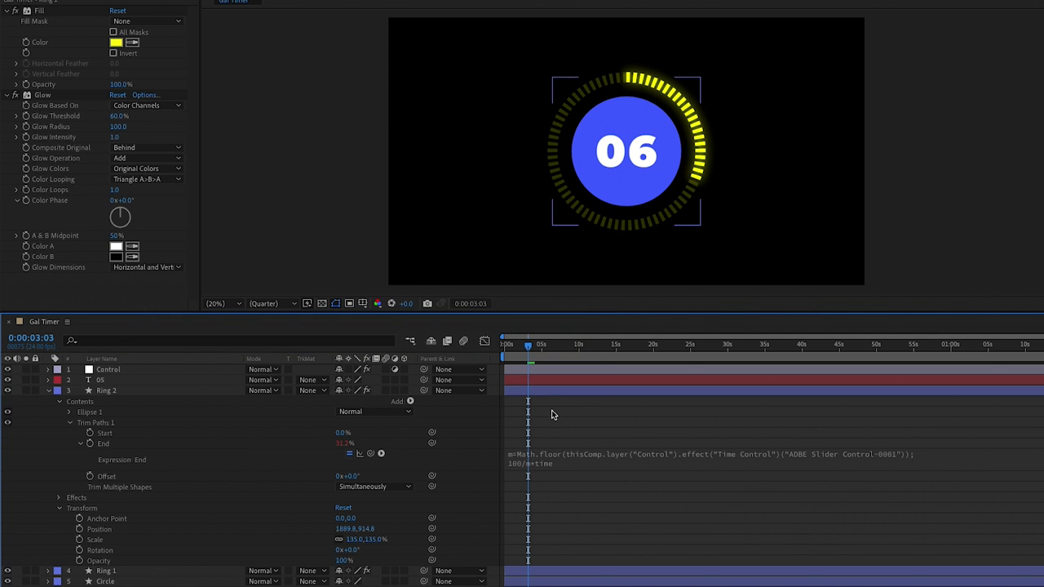
Step: Preview the animated ring from the start of the composition
{"action": "left_click_drag", "start_coordinate": [530, 345], "coordinate": [477, 344]}
{"action": "key", "text": "space"}
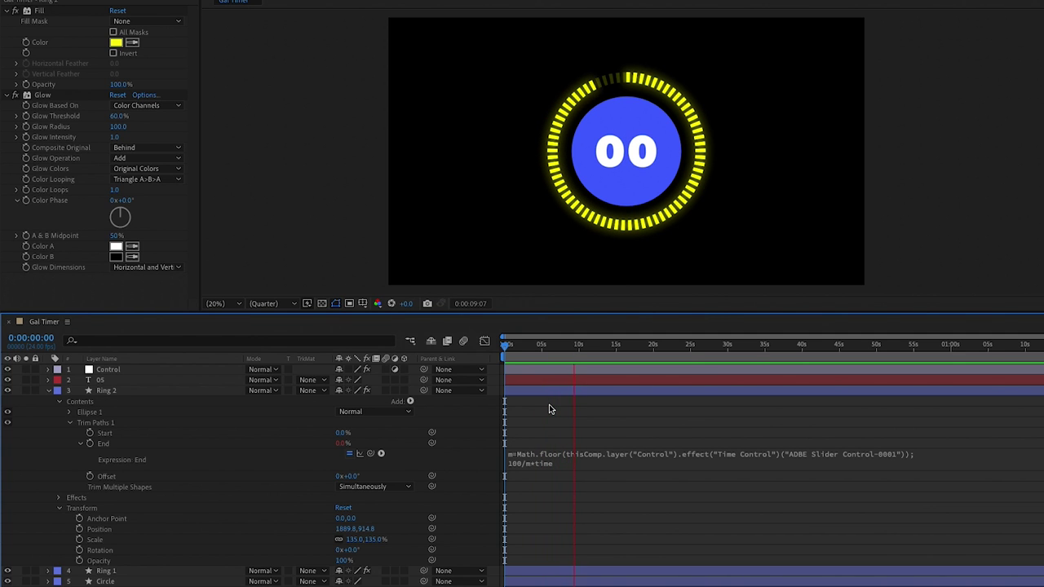
Step: Set the Time Control slider on the Control layer to 30 and preview the timer
{"action": "left_click", "coordinate": [49, 391]}
{"action": "left_click", "coordinate": [49, 370]}
{"action": "left_click", "coordinate": [59, 380]}
{"action": "left_click", "coordinate": [343, 401]}
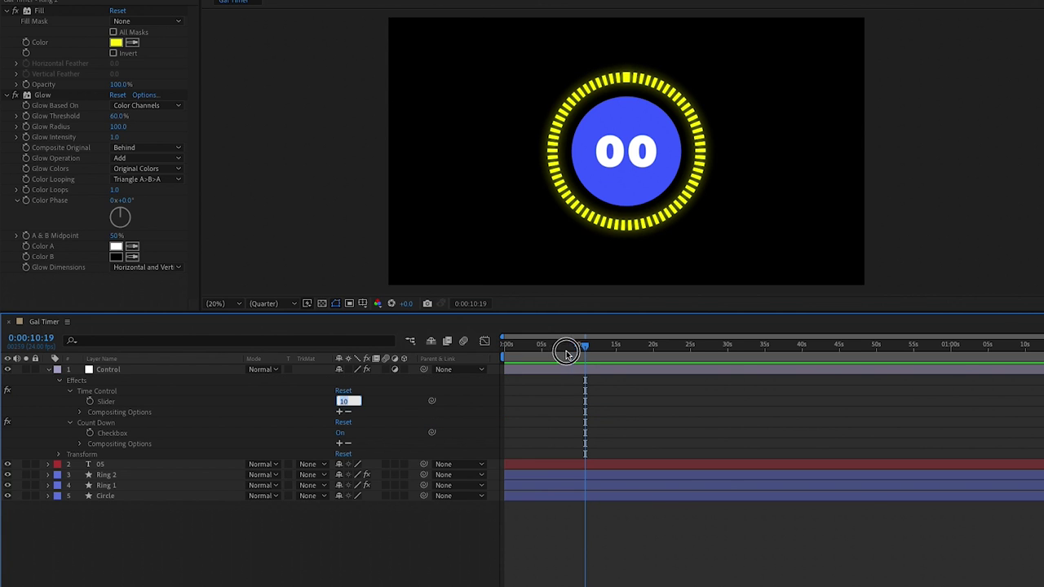
{"action": "left_click", "coordinate": [541, 346]}
{"action": "left_click", "coordinate": [342, 402]}
{"action": "type", "text": "30"}
{"action": "key", "text": "Return"}
{"action": "key", "text": "space"}
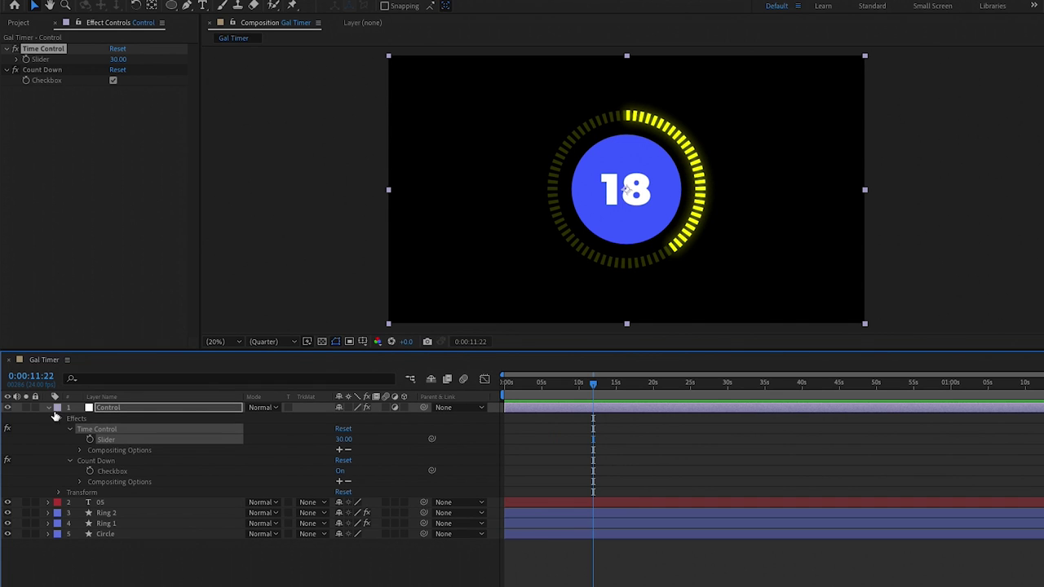
{"action": "left_click", "coordinate": [48, 407]}
Step: Add a new text layer reading TIME LEFT at the lower-left edge of the ring
{"action": "left_click", "coordinate": [125, 515]}
{"action": "left_click", "coordinate": [202, 6]}
{"action": "left_click", "coordinate": [554, 252]}
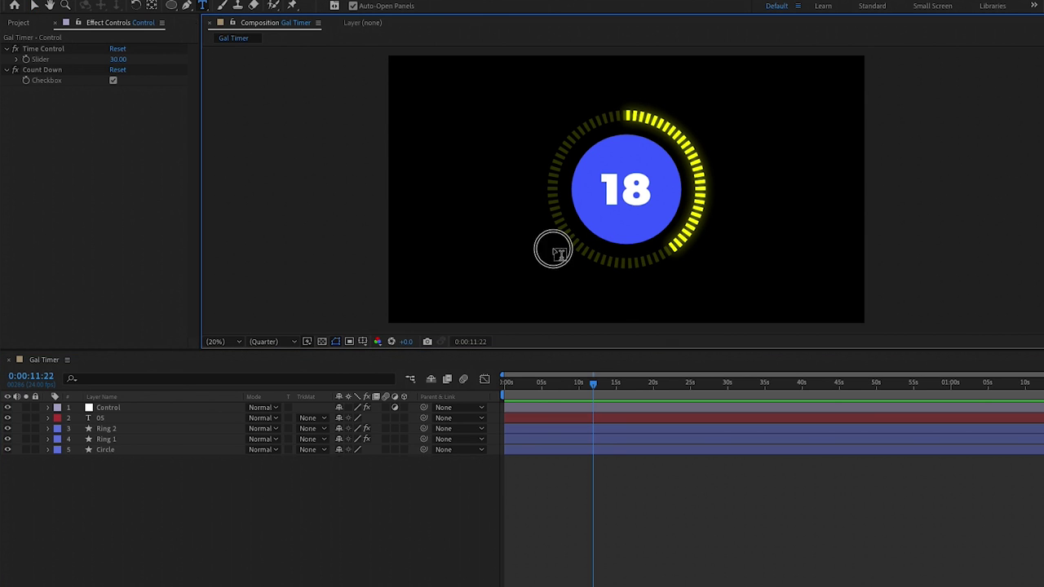
{"action": "type", "text": "TIME LEFT"}
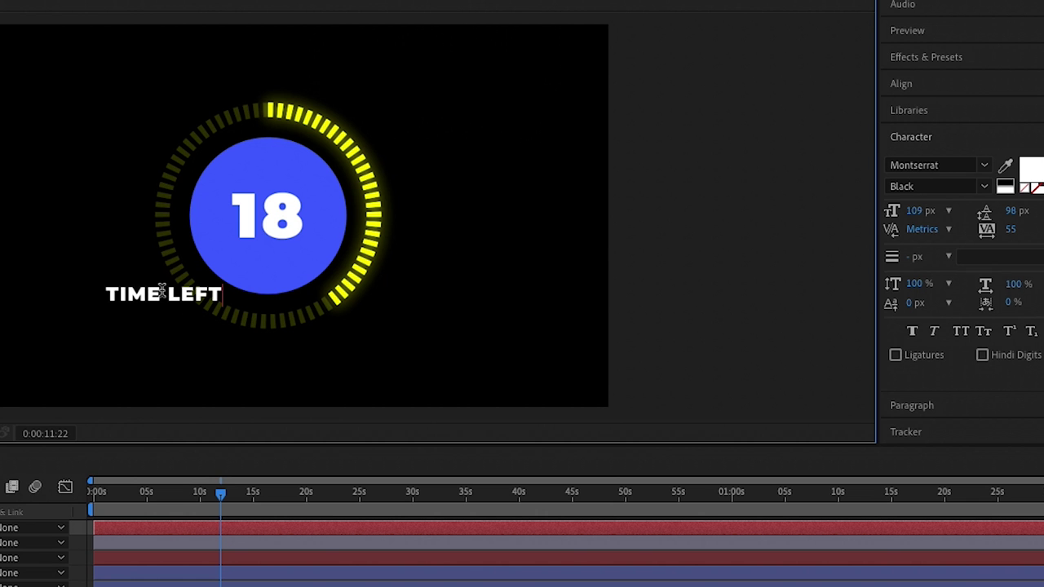
Step: Set the font style of the TIME LEFT text to Medium and finish editing it
{"action": "key", "text": "ctrl+a"}
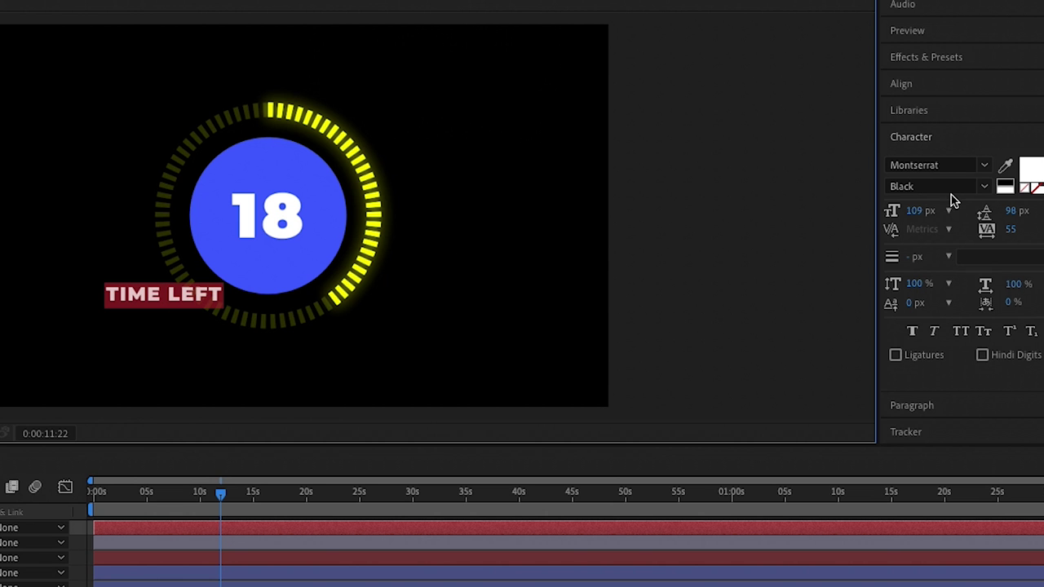
{"action": "left_click", "coordinate": [984, 187]}
{"action": "left_click", "coordinate": [921, 360]}
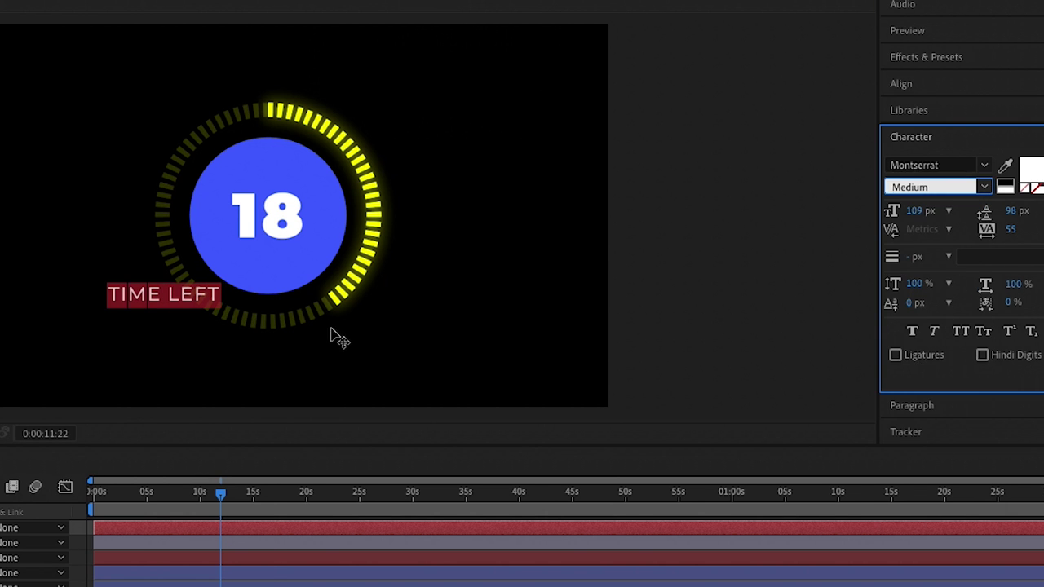
{"action": "key", "text": "Escape"}
{"action": "key", "text": "v"}
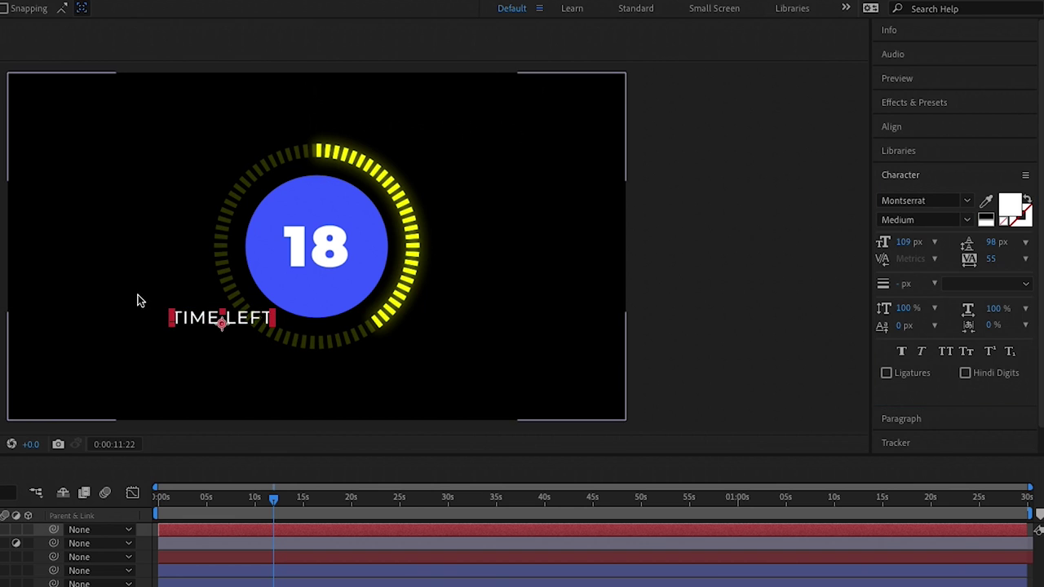
Step: Place the TIME LEFT text in the blue circle below the number, sized 90 px and centred horizontally in the composition
{"action": "left_click_drag", "start_coordinate": [204, 319], "coordinate": [298, 283]}
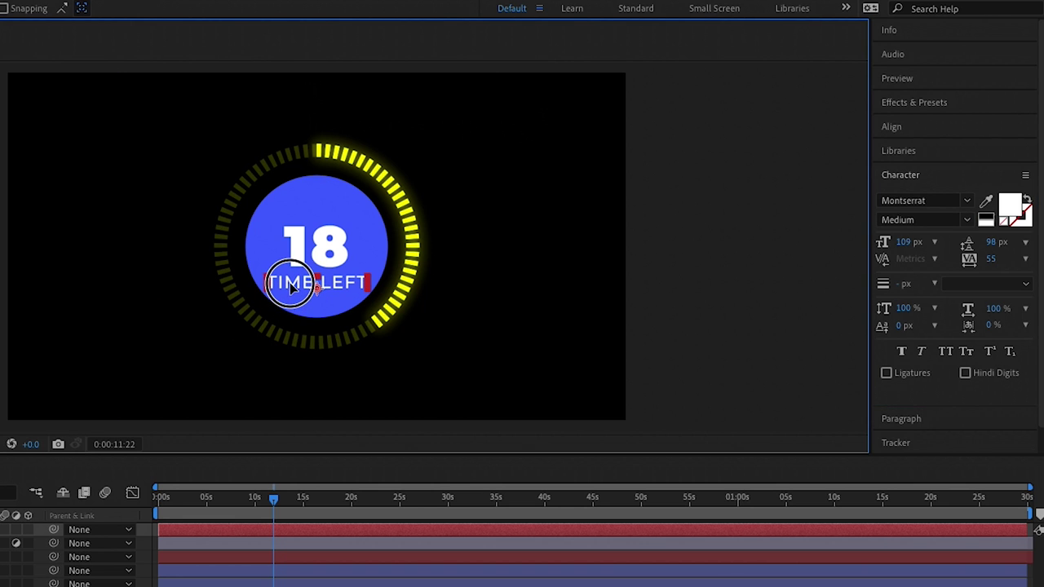
{"action": "left_click", "coordinate": [909, 242]}
{"action": "type", "text": "90"}
{"action": "key", "text": "Return"}
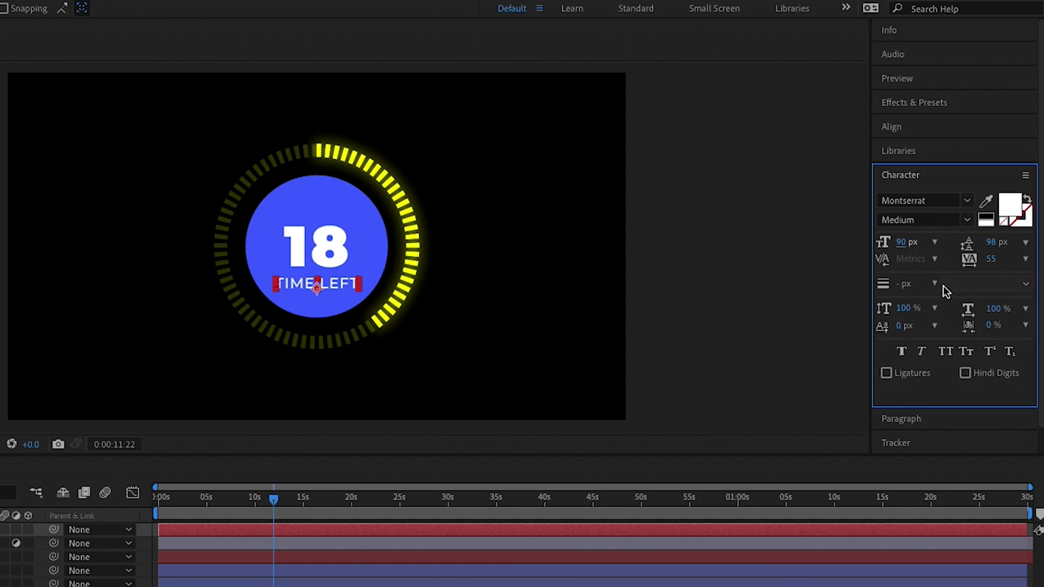
{"action": "left_click", "coordinate": [922, 128]}
{"action": "left_click", "coordinate": [915, 167]}
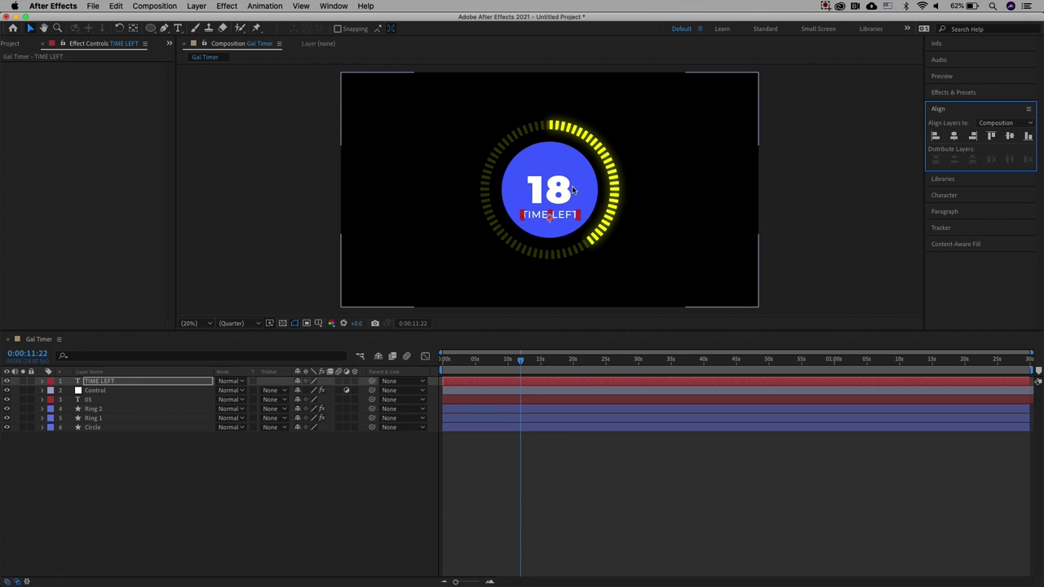
Step: Move the 05 text layer up to a Y position of about 1156
{"action": "left_click", "coordinate": [558, 197]}
{"action": "left_click", "coordinate": [108, 399]}
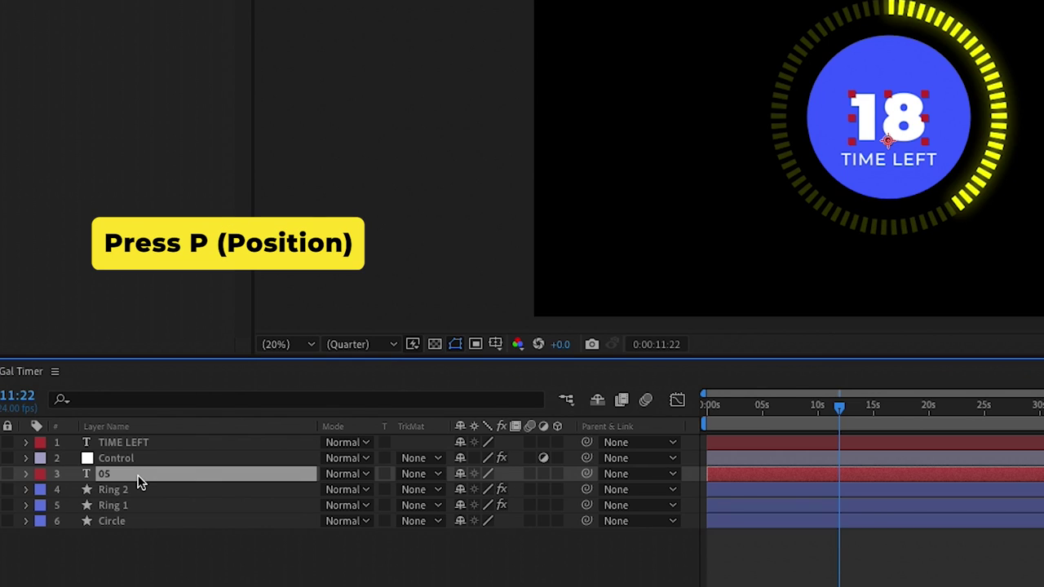
{"action": "key", "text": "p"}
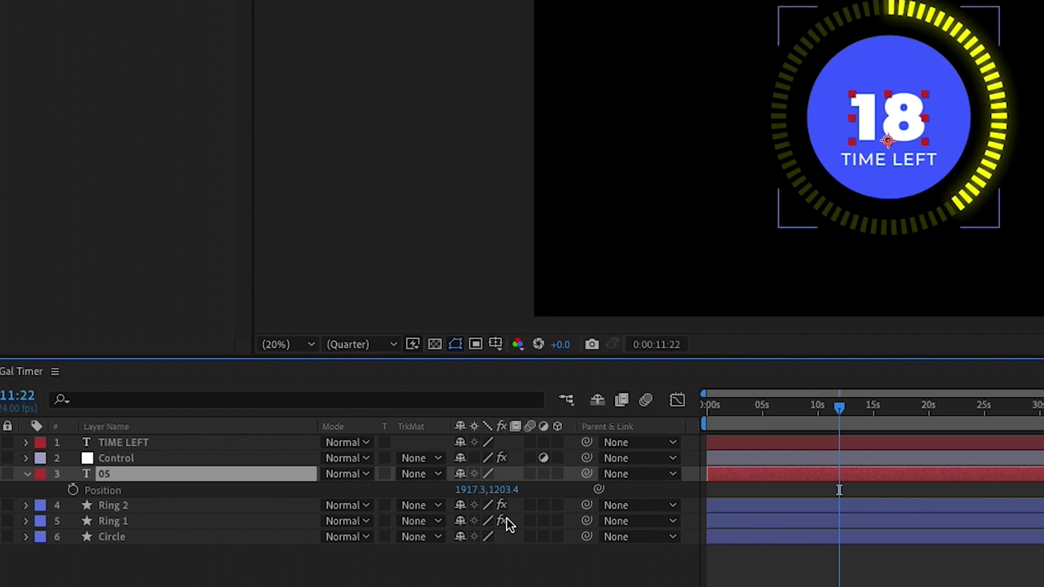
{"action": "left_click_drag", "start_coordinate": [499, 489], "coordinate": [455, 495]}
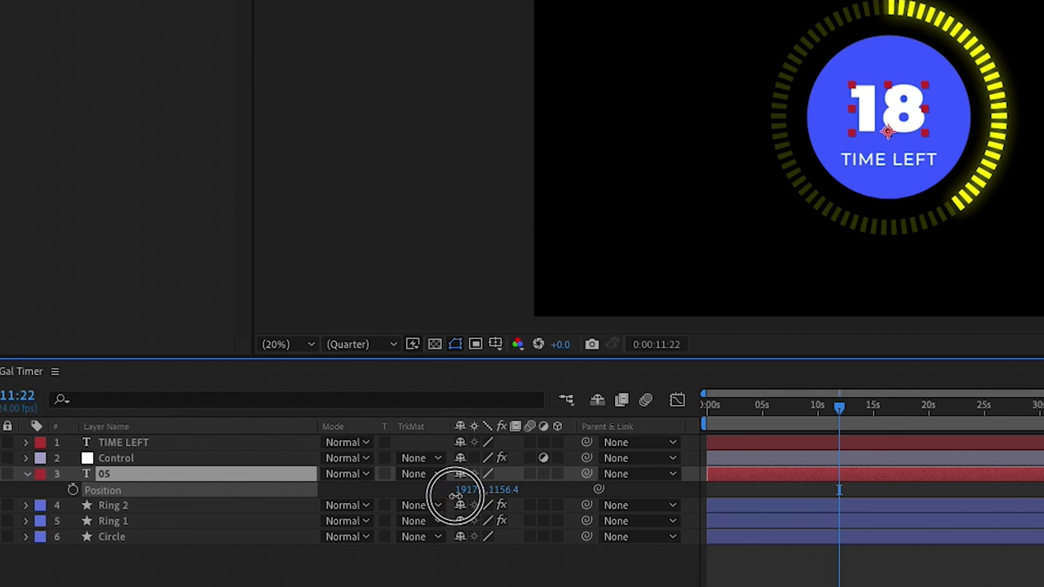
Step: Move the TIME LEFT text layer up to a Y position of about 1309 and preview the countdown
{"action": "left_click", "coordinate": [244, 442]}
{"action": "key", "text": "p"}
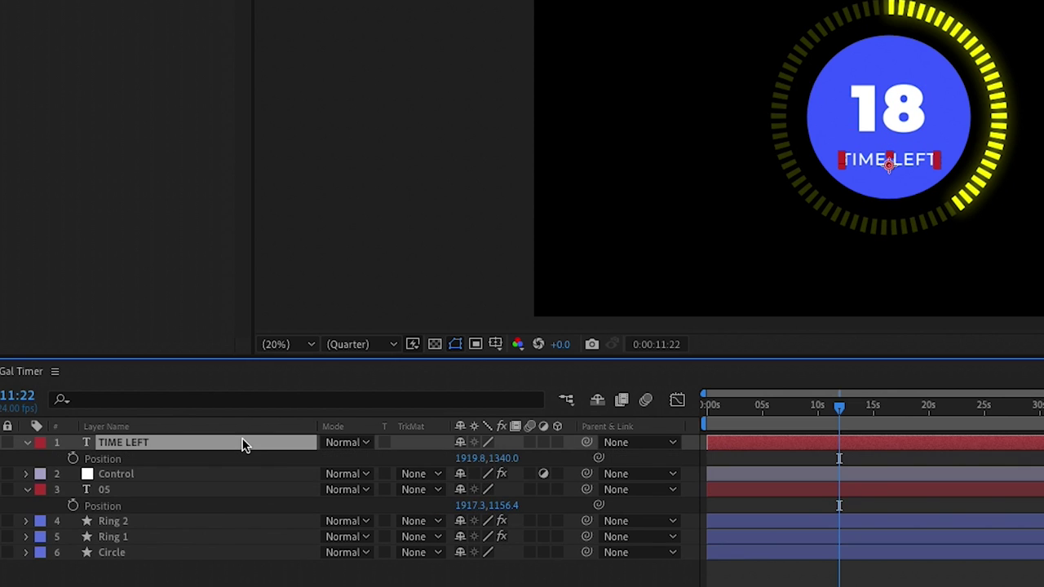
{"action": "left_click_drag", "start_coordinate": [496, 459], "coordinate": [471, 458]}
{"action": "key", "text": "F2"}
{"action": "key", "text": "space"}
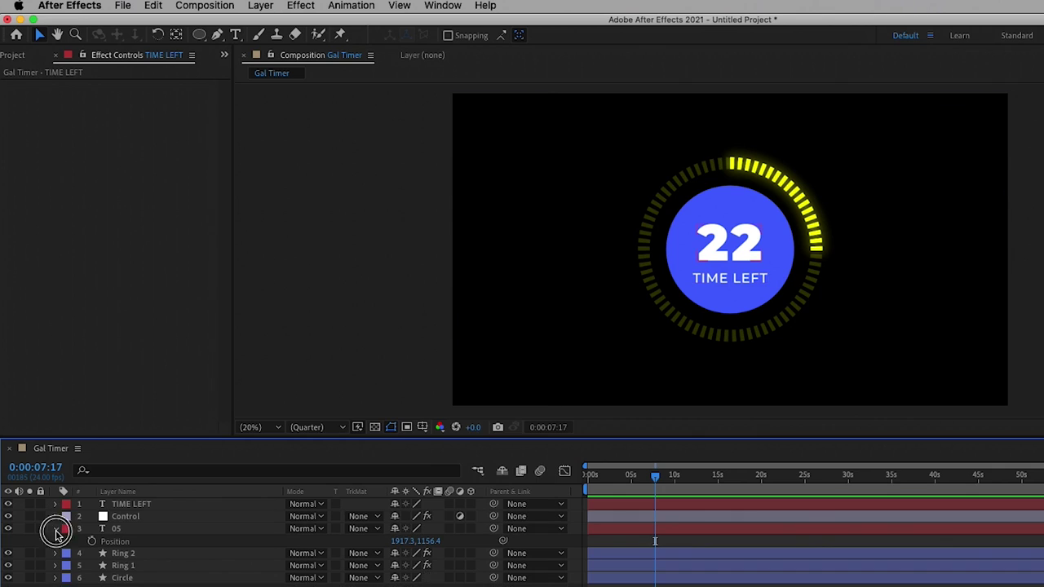
Step: Collapse the 05 layer's properties and move the TIME LEFT layer directly beneath the Control layer, leaving no layer selected
{"action": "left_click", "coordinate": [55, 528]}
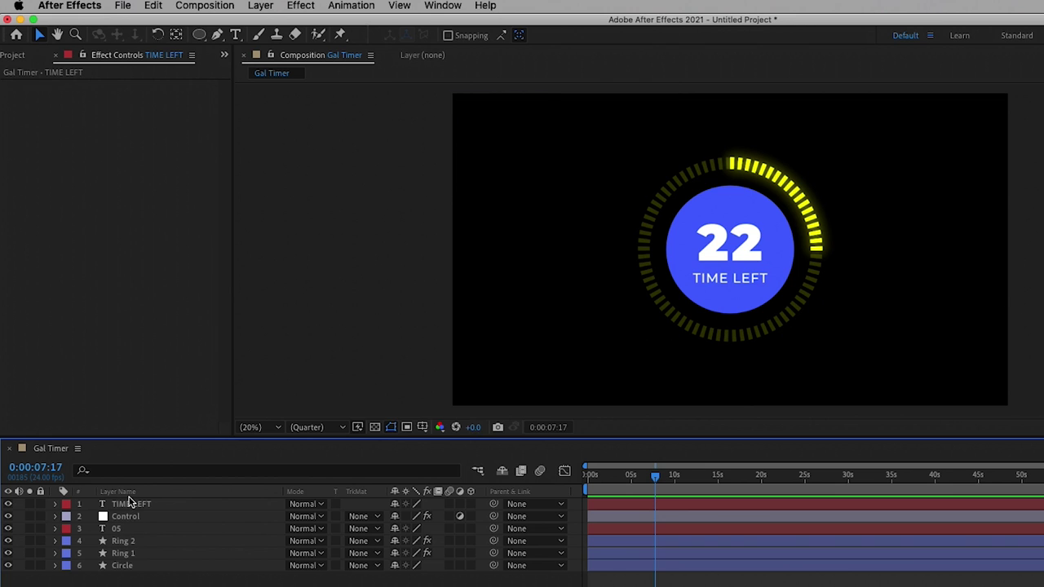
{"action": "left_click_drag", "start_coordinate": [130, 505], "coordinate": [134, 526]}
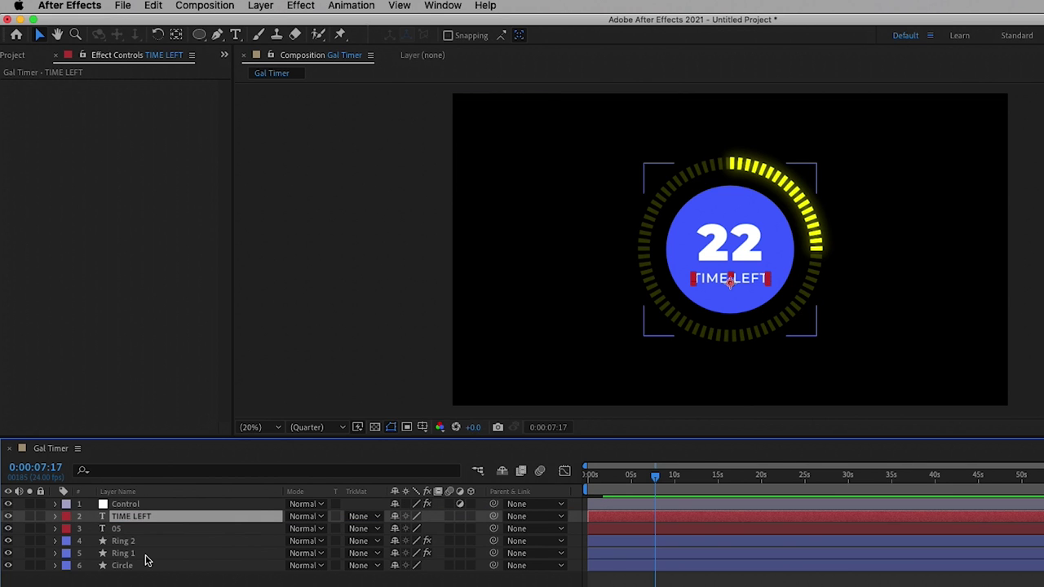
{"action": "key", "text": "super+shift+a"}
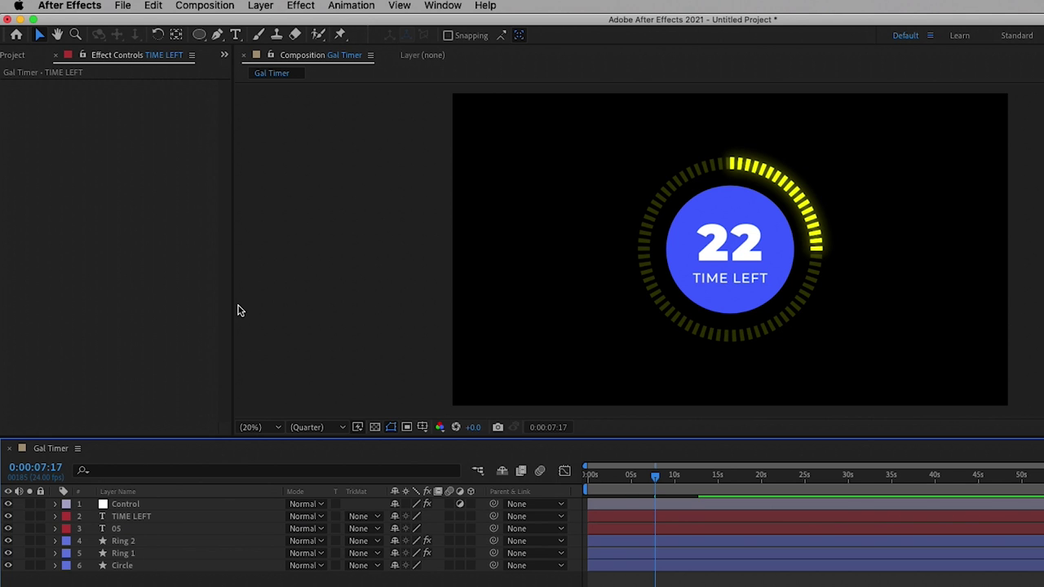
Step: Open Essential Graphics with Gal Timer as its primary composition and enlarge its workspace
{"action": "left_click", "coordinate": [445, 6]}
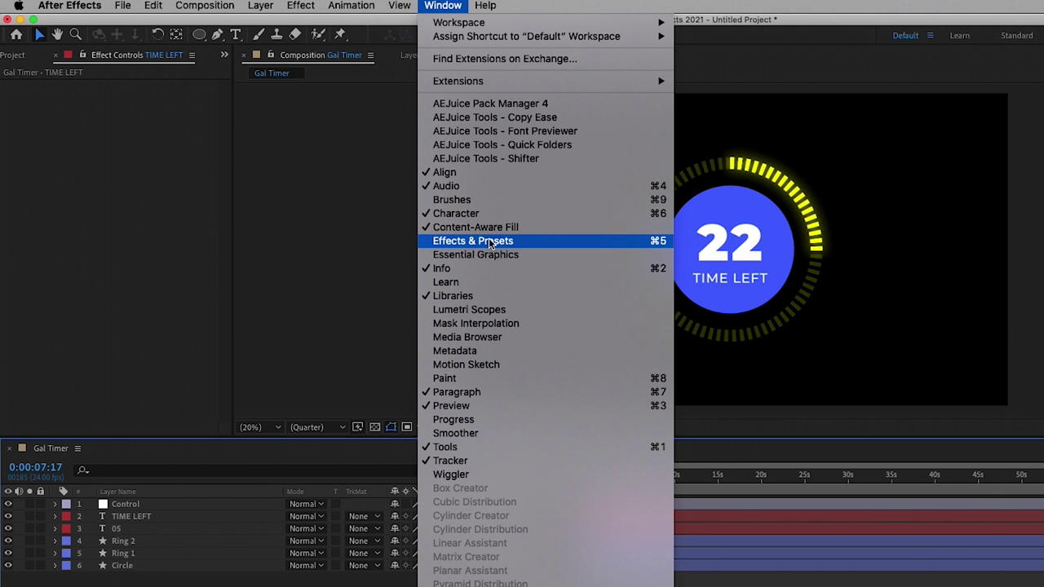
{"action": "left_click", "coordinate": [562, 253]}
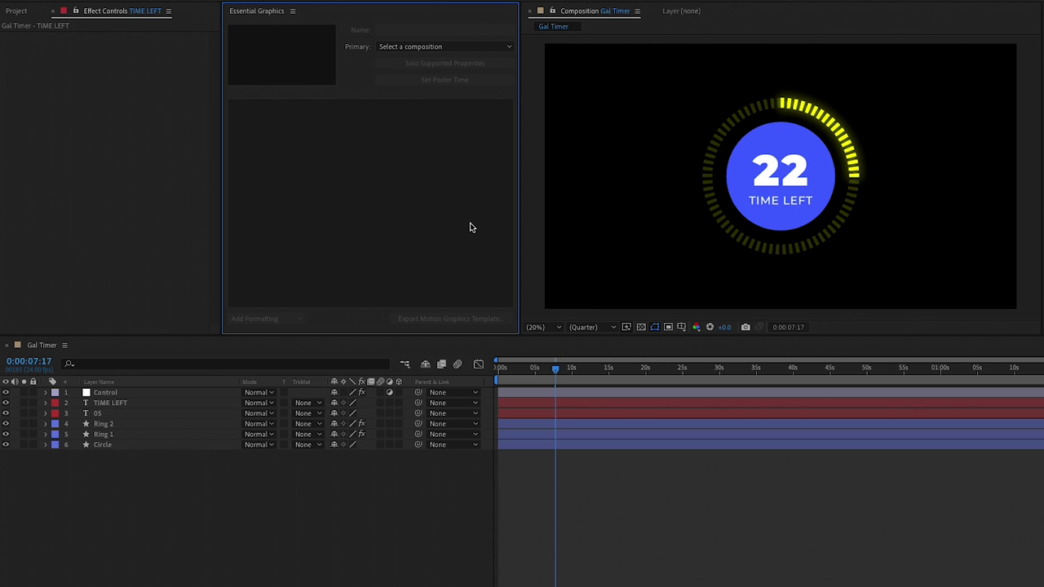
{"action": "left_click", "coordinate": [433, 46]}
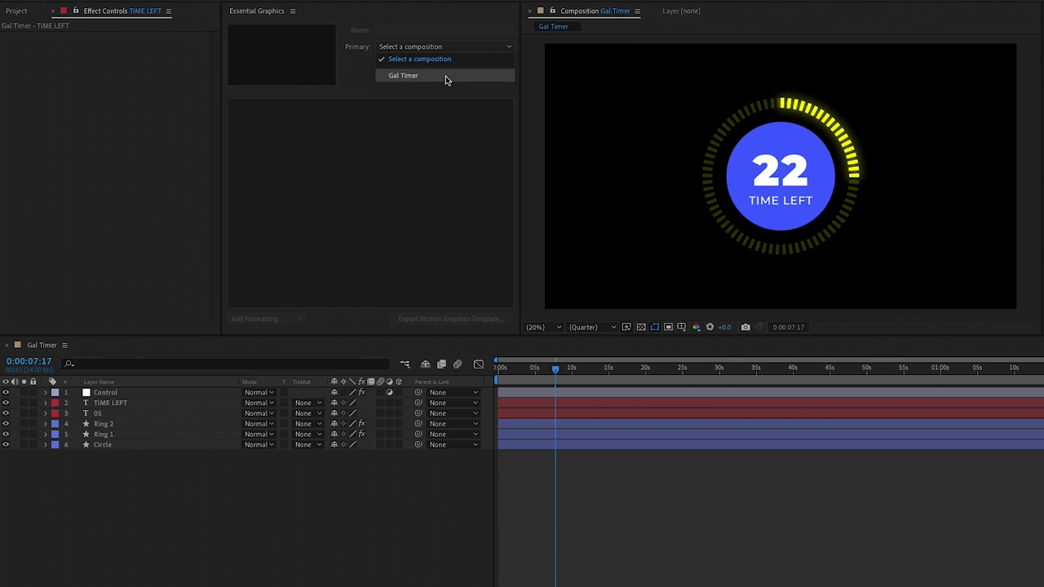
{"action": "left_click", "coordinate": [447, 77]}
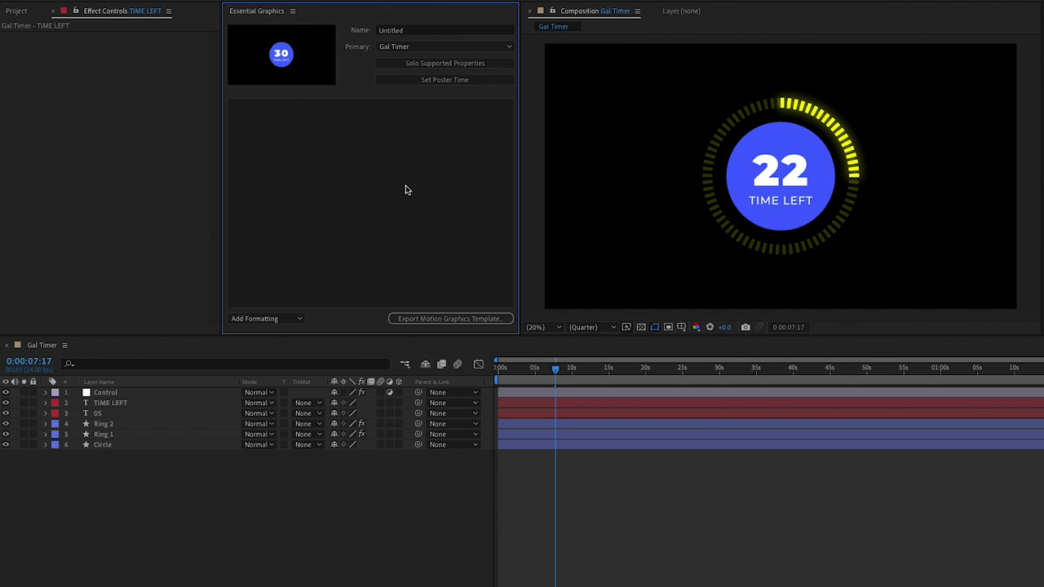
{"action": "left_click_drag", "start_coordinate": [397, 335], "coordinate": [391, 372]}
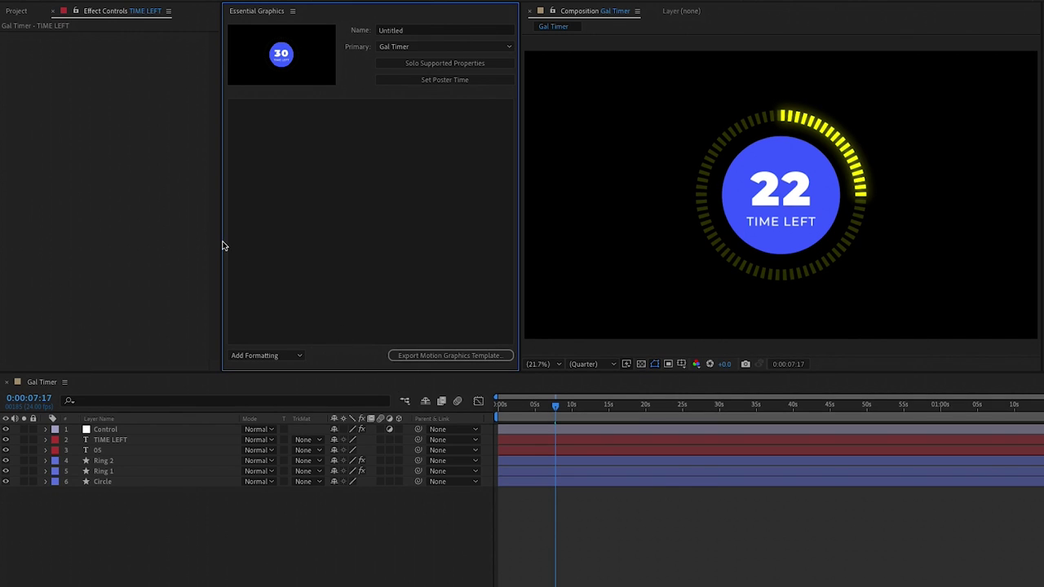
{"action": "left_click_drag", "start_coordinate": [222, 242], "coordinate": [191, 242]}
{"action": "left_click_drag", "start_coordinate": [522, 213], "coordinate": [480, 214]}
{"action": "left_click", "coordinate": [299, 576]}
Step: Add the Control layer's Time Control slider to the Essential Graphics template, name it Time, and widen the workspace to show its range option
{"action": "left_click", "coordinate": [43, 428]}
{"action": "left_click", "coordinate": [46, 429]}
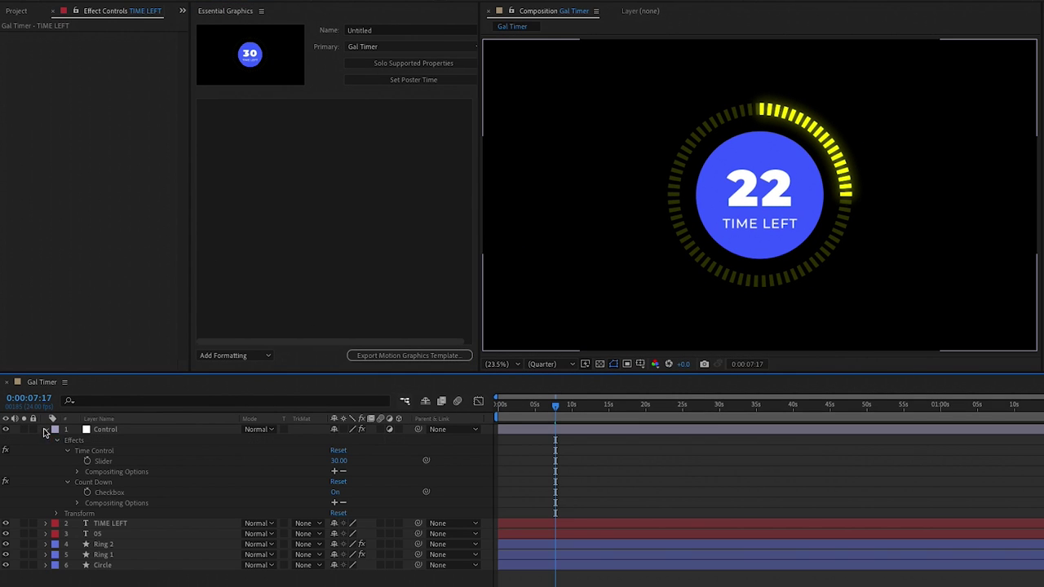
{"action": "left_click", "coordinate": [111, 458]}
{"action": "left_click", "coordinate": [114, 462]}
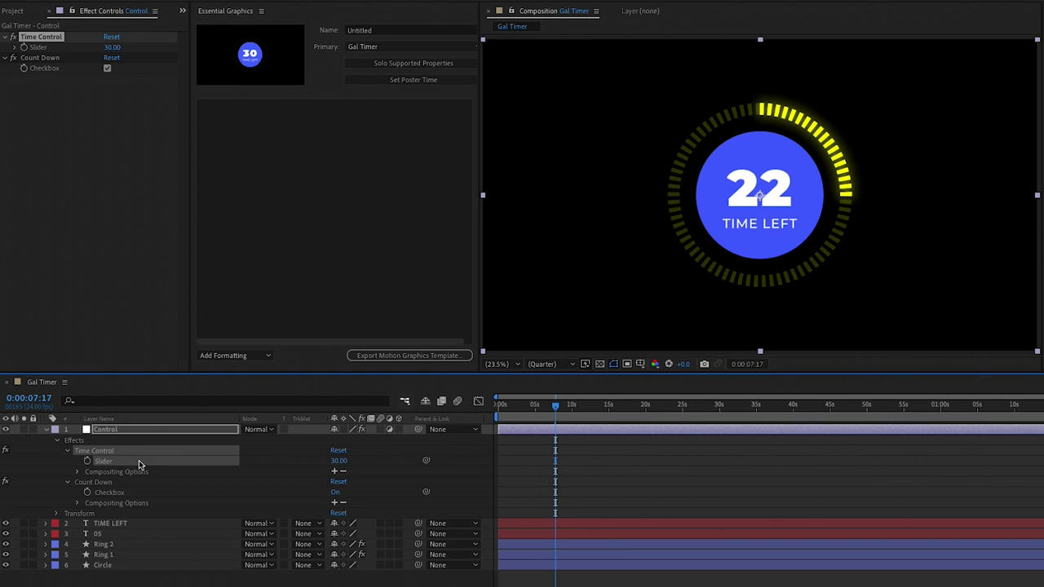
{"action": "left_click_drag", "start_coordinate": [106, 465], "coordinate": [273, 191]}
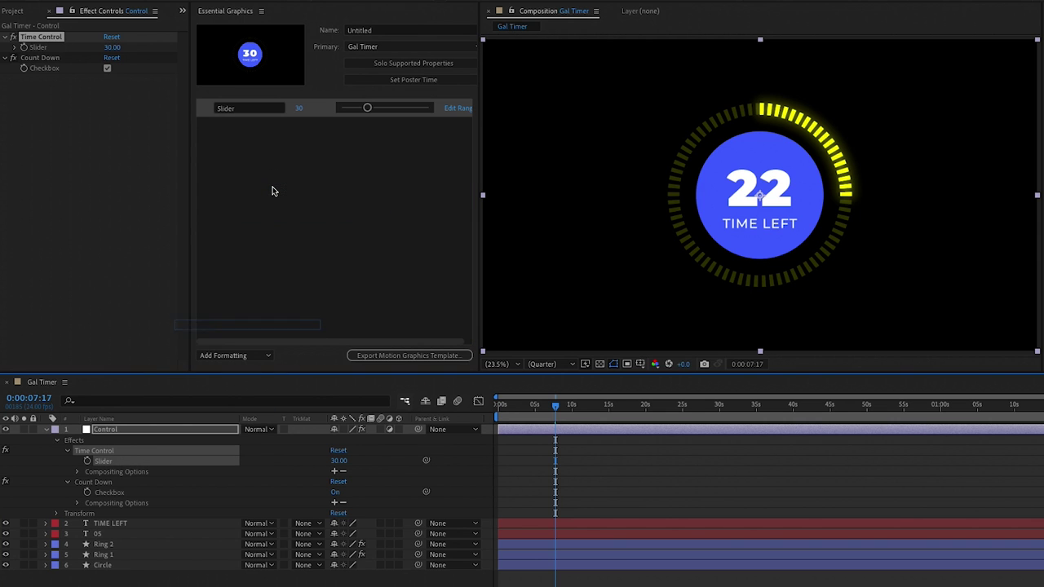
{"action": "left_click", "coordinate": [250, 108]}
{"action": "type", "text": "T"}
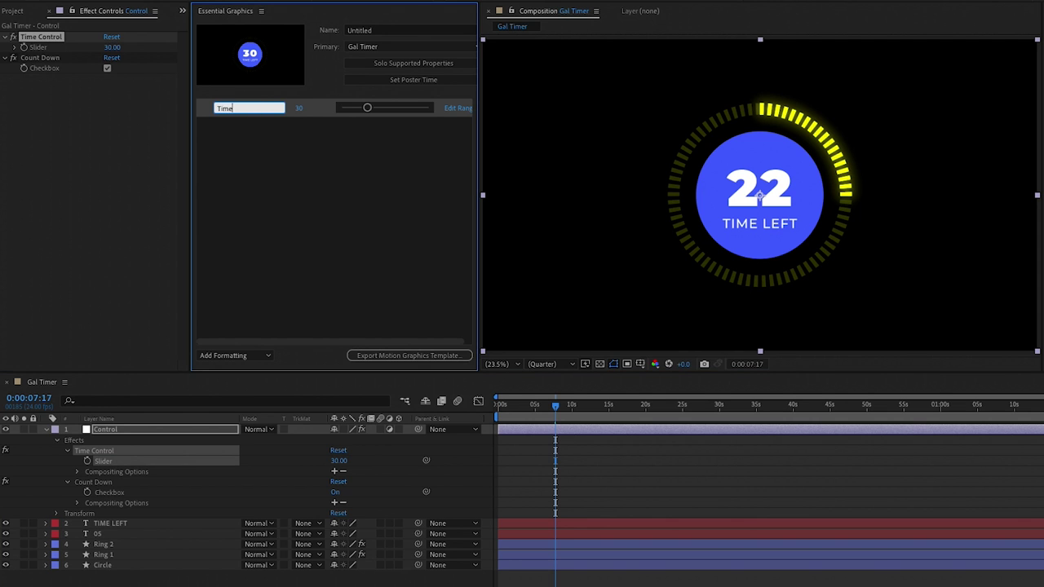
{"action": "type", "text": "ime"}
{"action": "left_click", "coordinate": [262, 126]}
{"action": "left_click_drag", "start_coordinate": [480, 150], "coordinate": [518, 110]}
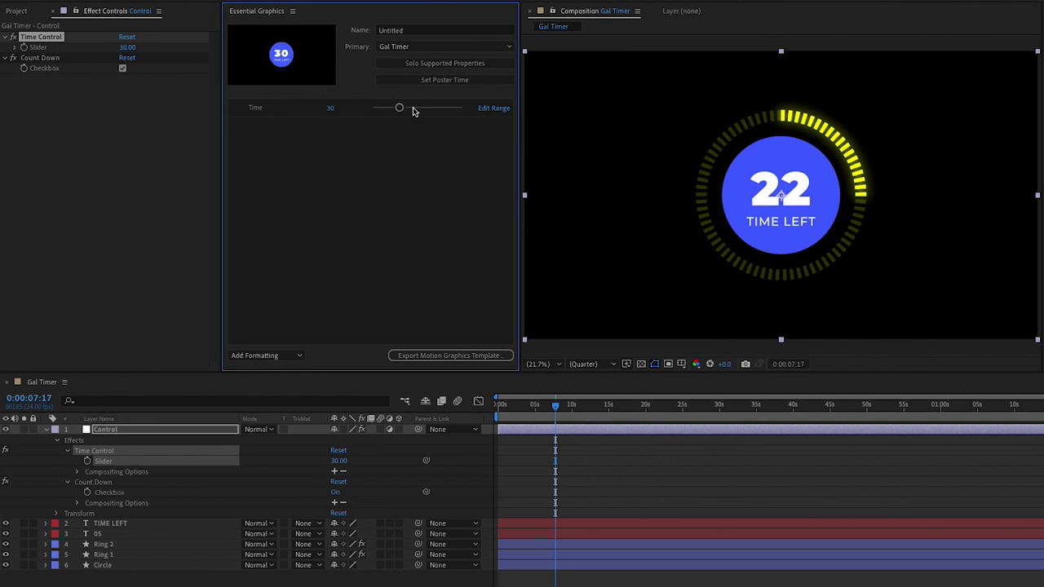
Step: At the start of the timeline, limit the Time control's slider range to 0–90 and set its value to about 20
{"action": "mouse_move", "coordinate": [400, 111]}
{"action": "left_mouse_down"}
{"action": "mouse_move", "coordinate": [389, 107]}
{"action": "mouse_move", "coordinate": [410, 107]}
{"action": "mouse_move", "coordinate": [397, 109]}
{"action": "left_mouse_up"}
{"action": "key", "text": "Home"}
{"action": "left_click", "coordinate": [494, 109]}
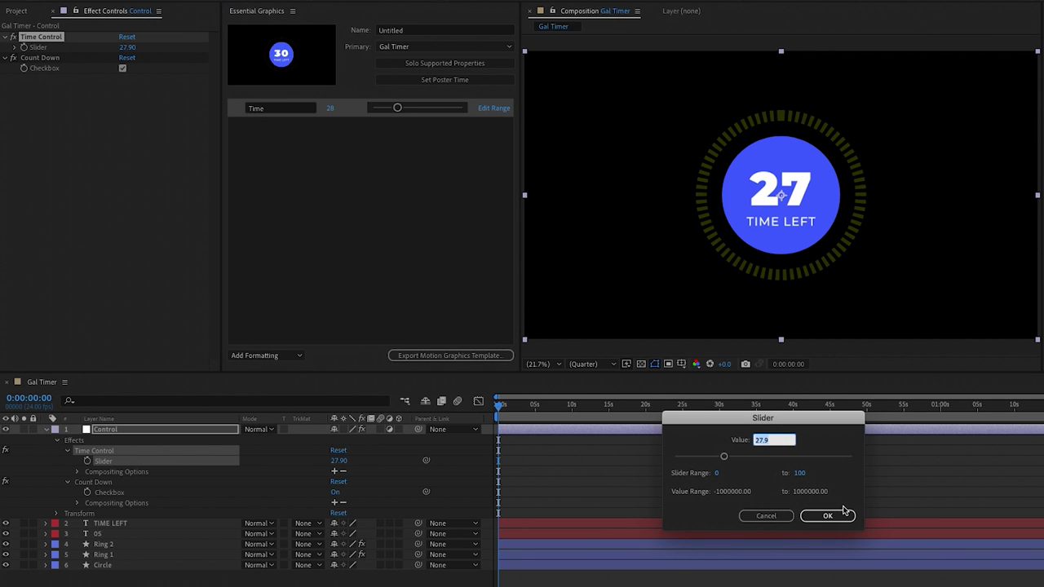
{"action": "left_click", "coordinate": [796, 473]}
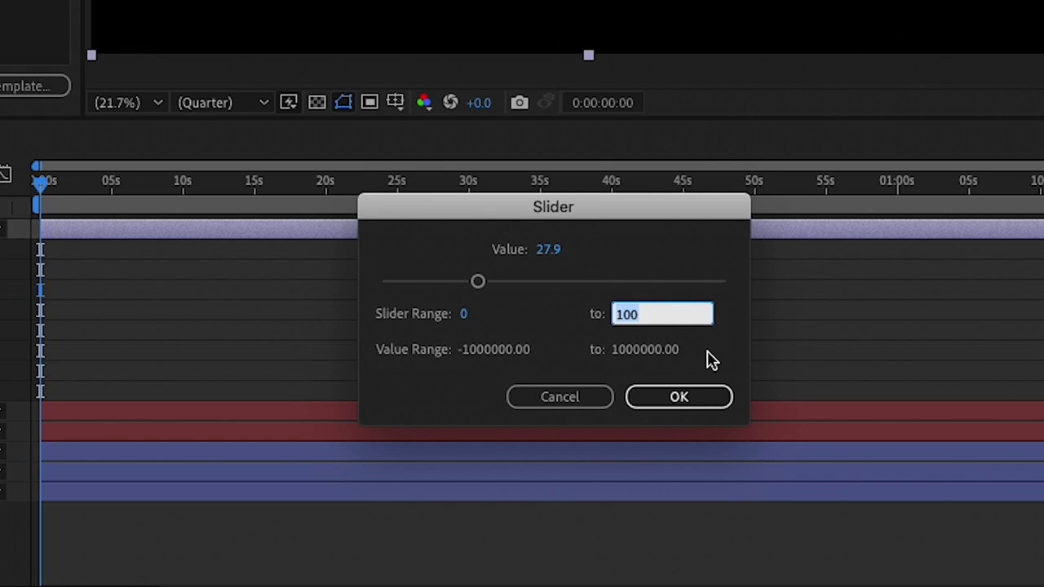
{"action": "type", "text": "90"}
{"action": "left_click", "coordinate": [538, 324]}
{"action": "left_click", "coordinate": [699, 405]}
{"action": "mouse_move", "coordinate": [289, 154]}
{"action": "left_mouse_down"}
{"action": "mouse_move", "coordinate": [368, 159]}
{"action": "mouse_move", "coordinate": [281, 164]}
{"action": "left_mouse_up"}
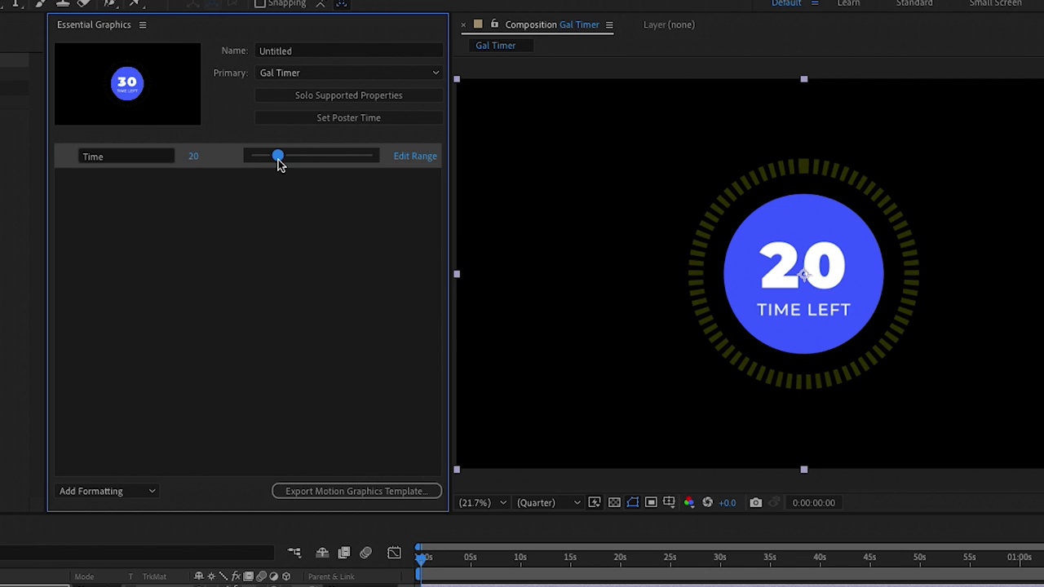
{"action": "left_click", "coordinate": [312, 250]}
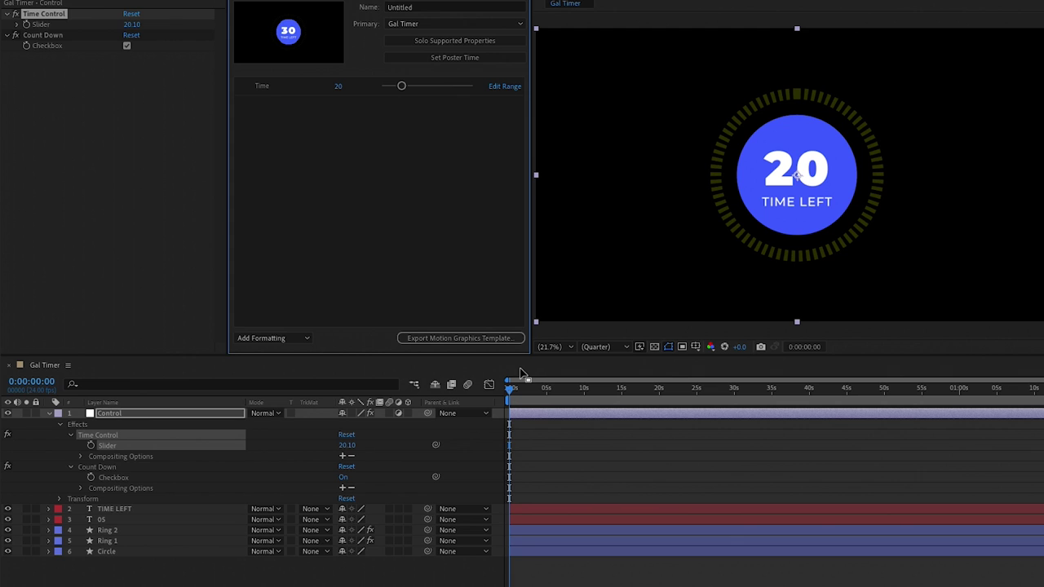
Step: Add the Control layer's Count Down checkbox to the Essential Graphics template and name it Count Down
{"action": "left_click", "coordinate": [113, 478]}
{"action": "left_click_drag", "start_coordinate": [113, 481], "coordinate": [305, 194]}
{"action": "left_click", "coordinate": [269, 106]}
{"action": "type", "text": "C"}
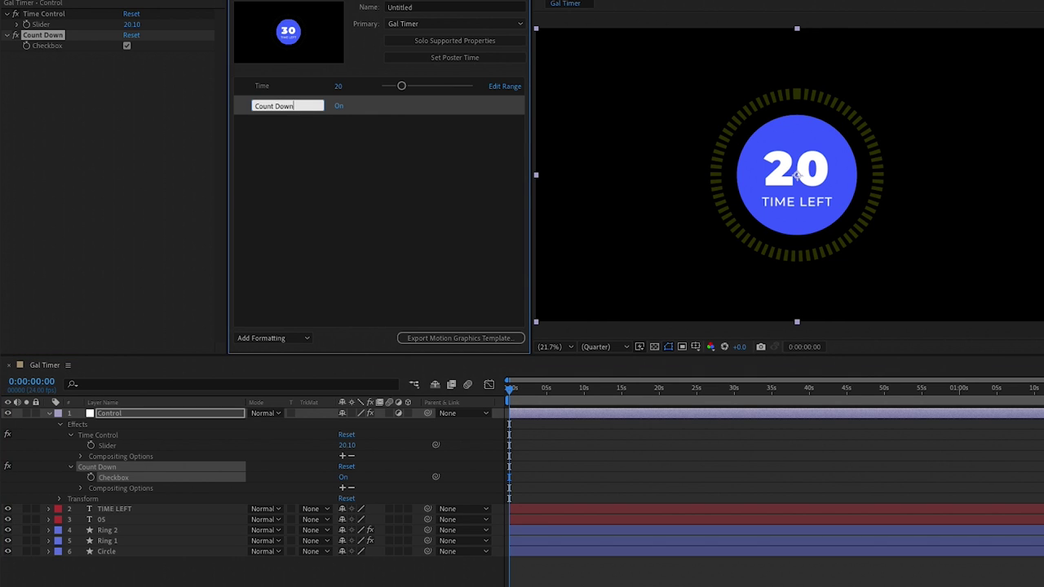
{"action": "type", "text": "ount Down"}
{"action": "left_click", "coordinate": [300, 154]}
Step: Preview the timer and test the Count Down control by switching it off and back on
{"action": "key", "text": "space"}
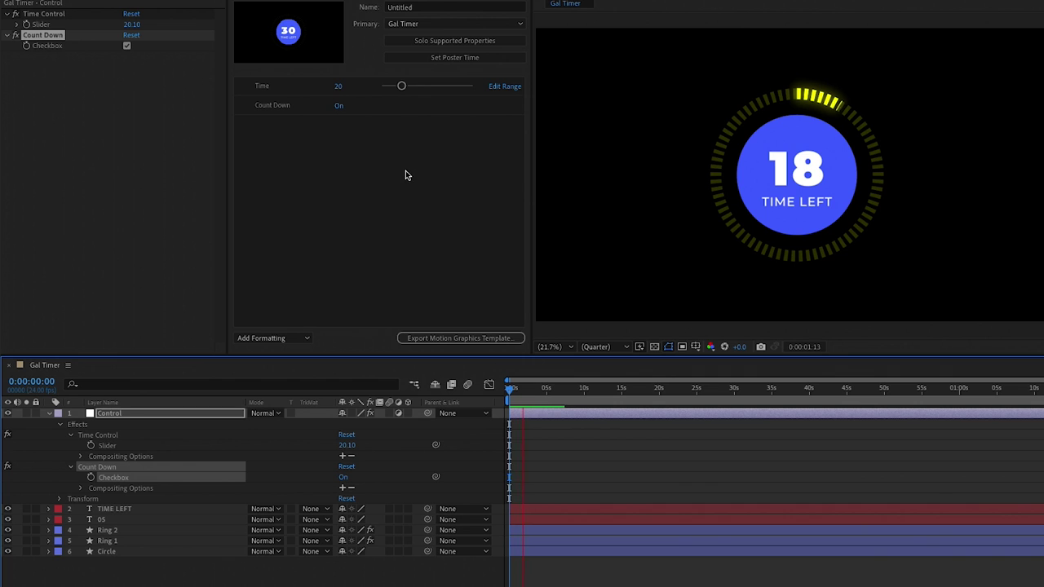
{"action": "left_click", "coordinate": [339, 107]}
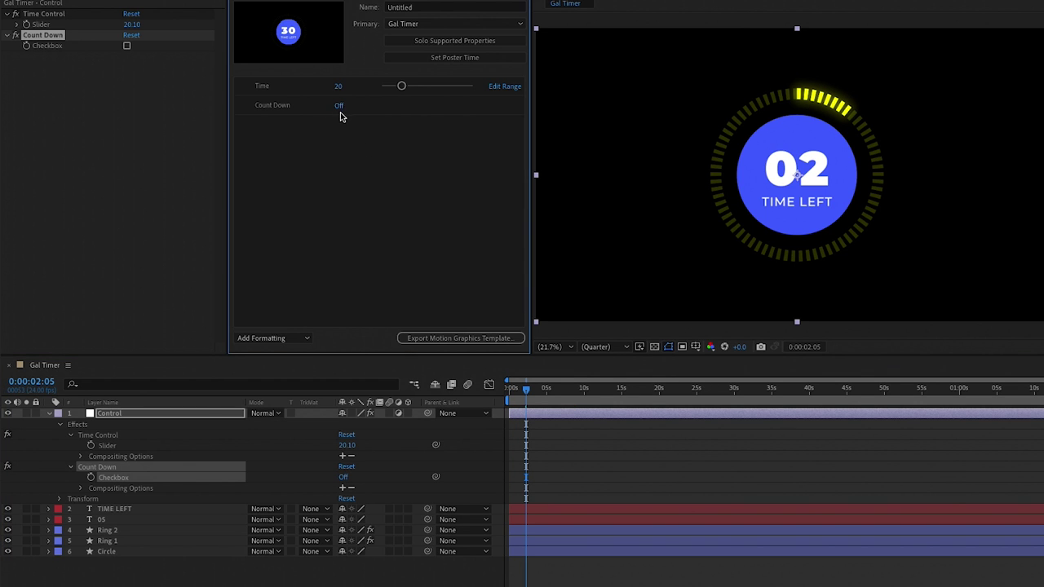
{"action": "left_click", "coordinate": [339, 107]}
{"action": "left_click", "coordinate": [367, 199]}
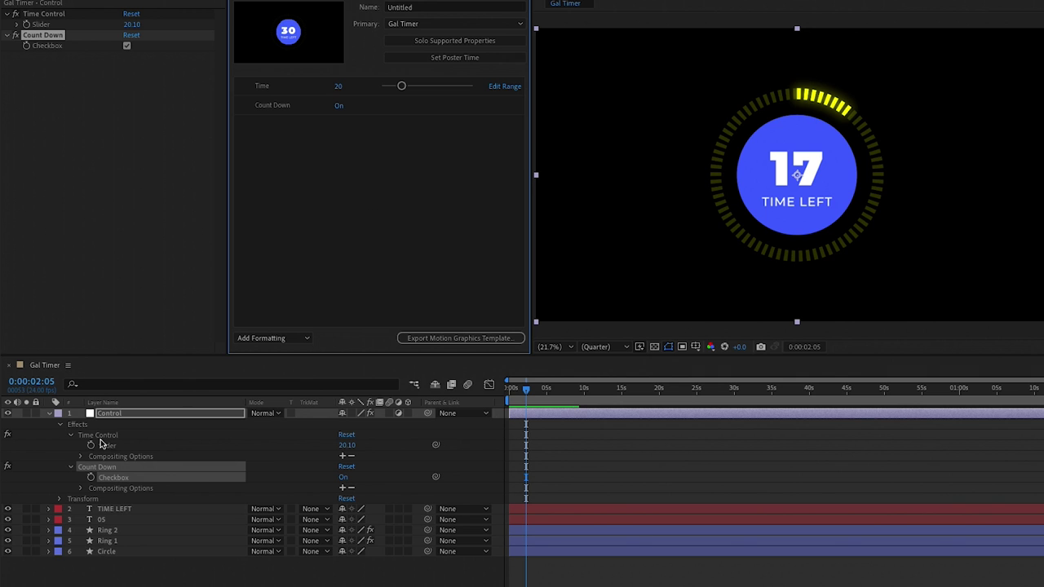
Step: Add the 05 layer's Source Text to the Essential Graphics template and name it Stylize Number Font
{"action": "left_click", "coordinate": [49, 414]}
{"action": "left_click", "coordinate": [107, 436]}
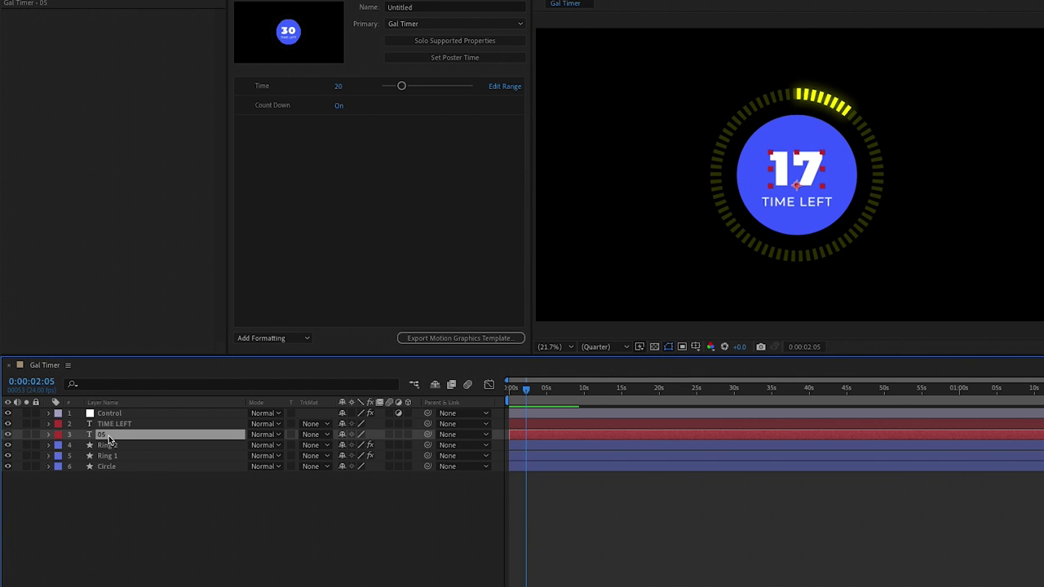
{"action": "left_click", "coordinate": [48, 435]}
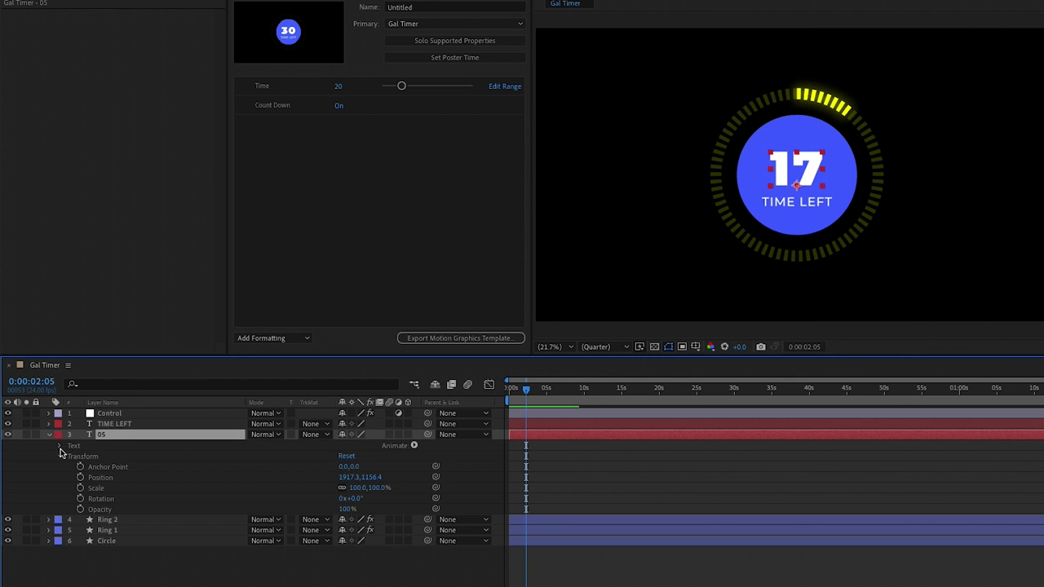
{"action": "left_click", "coordinate": [60, 445]}
{"action": "left_click", "coordinate": [91, 456]}
{"action": "left_click_drag", "start_coordinate": [96, 462], "coordinate": [272, 201]}
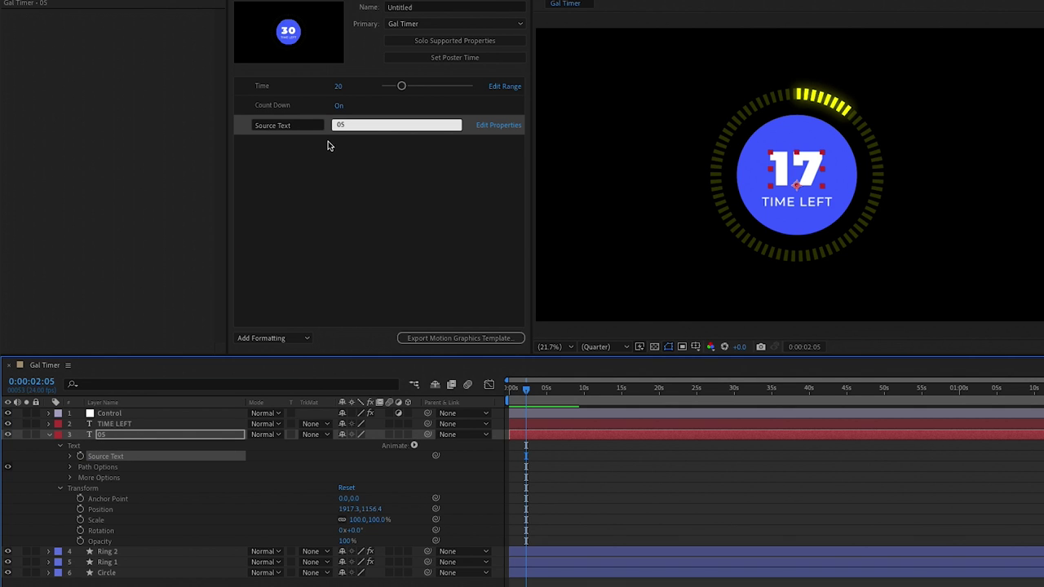
{"action": "left_click", "coordinate": [297, 129]}
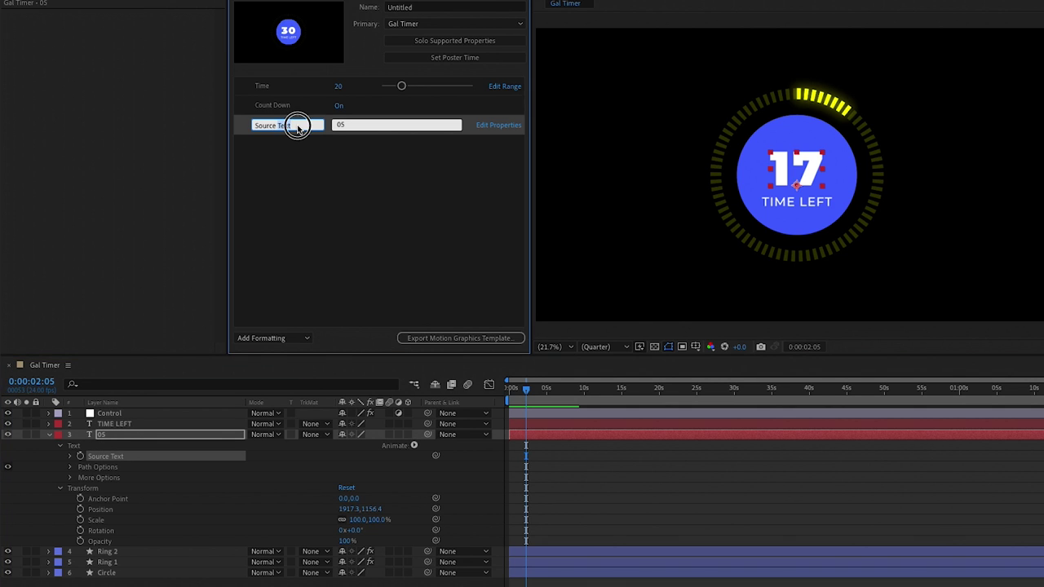
{"action": "type", "text": "Stylize Number Font"}
{"action": "left_click", "coordinate": [312, 146]}
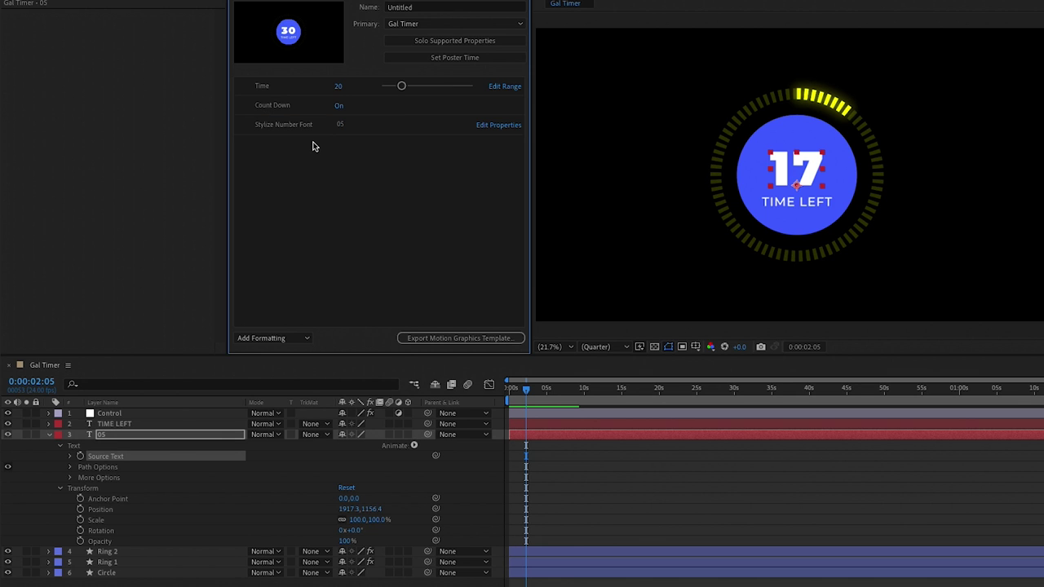
Step: Enable custom font selection, font size adjustment and faux styles for the Stylize Number Font control
{"action": "left_click", "coordinate": [403, 130]}
{"action": "left_click", "coordinate": [513, 129]}
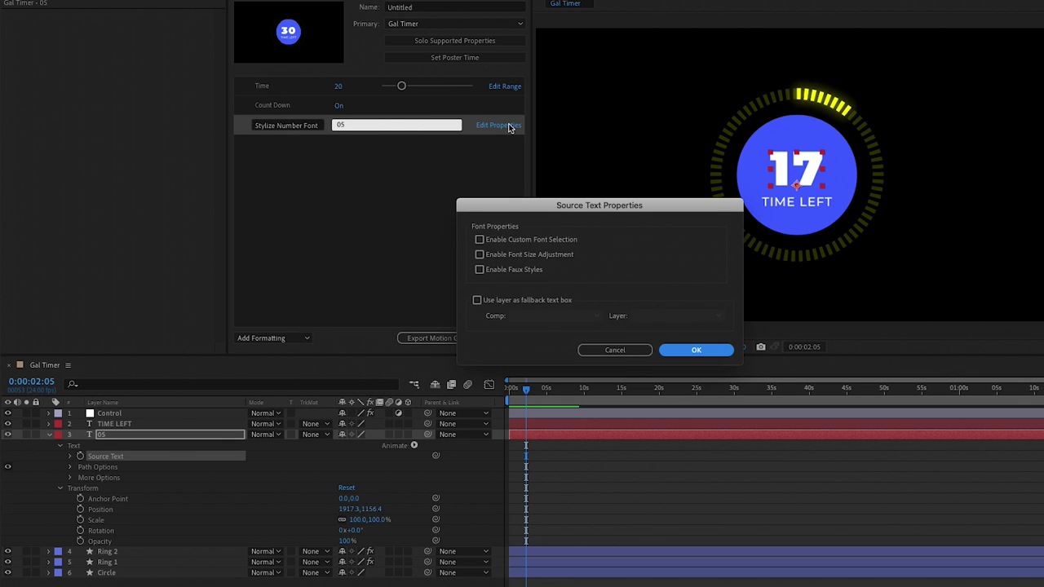
{"action": "left_click", "coordinate": [479, 240]}
{"action": "left_click", "coordinate": [479, 254]}
{"action": "left_click", "coordinate": [480, 269]}
{"action": "left_click", "coordinate": [685, 349]}
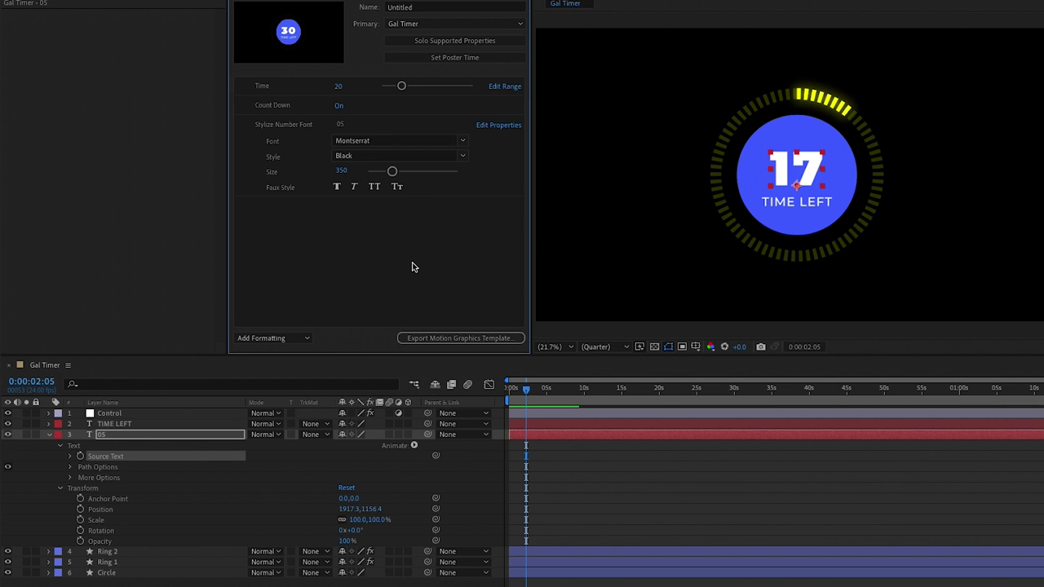
Step: Add the TIME LEFT layer's Source Text to the template as Time Left, with font selection, size adjustment and faux styles enabled
{"action": "left_click", "coordinate": [49, 434]}
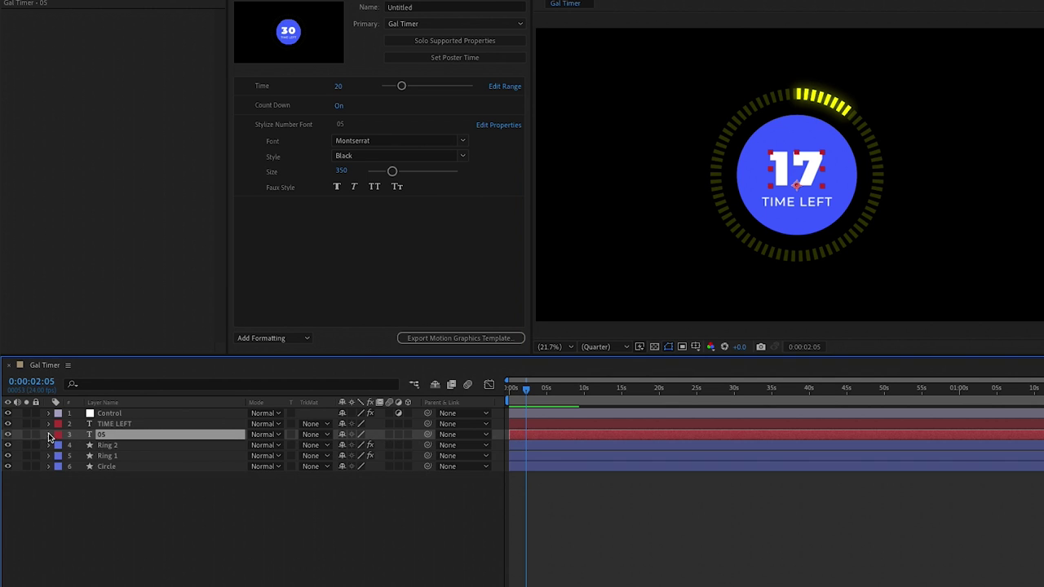
{"action": "left_click", "coordinate": [48, 423]}
{"action": "left_click_drag", "start_coordinate": [104, 445], "coordinate": [279, 206]}
{"action": "type", "text": "Time Left"}
{"action": "left_click", "coordinate": [312, 298]}
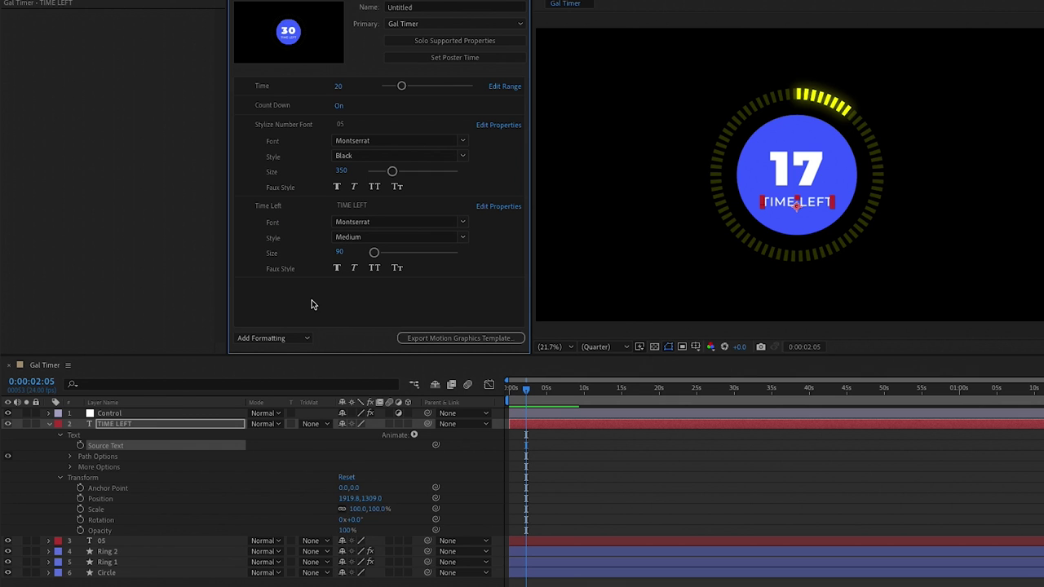
{"action": "left_click", "coordinate": [48, 424]}
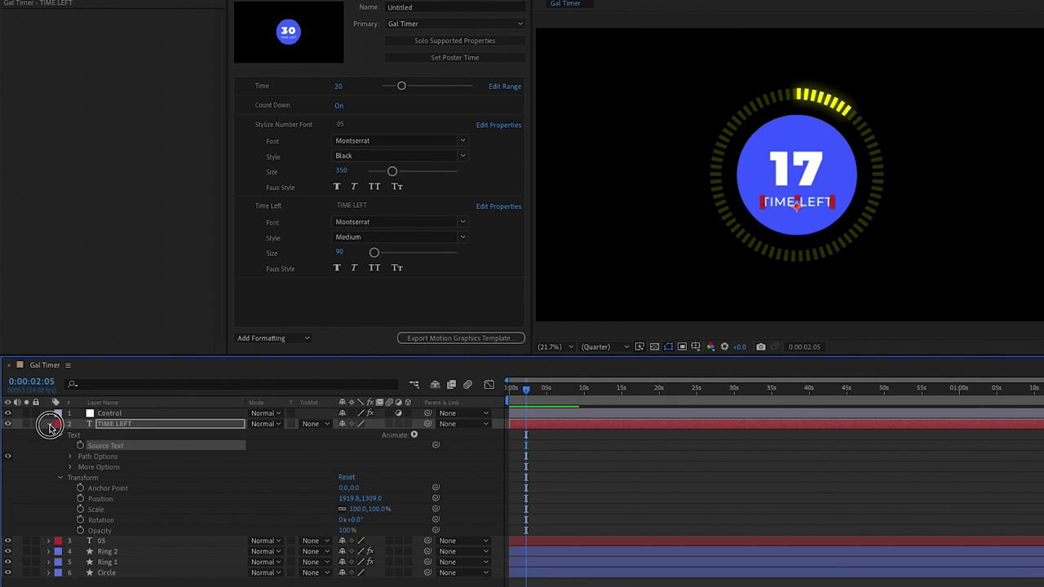
{"action": "left_click_drag", "start_coordinate": [317, 355], "coordinate": [317, 384]}
Step: Apply the Gradient Ramp effect to the Circle layer
{"action": "left_click", "coordinate": [334, 320]}
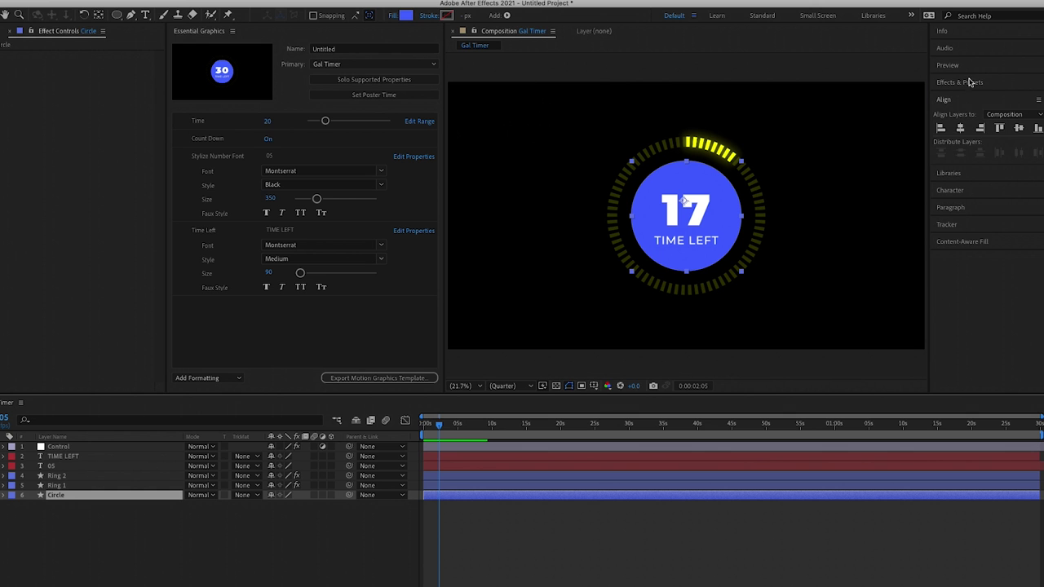
{"action": "left_click", "coordinate": [966, 82]}
{"action": "left_click", "coordinate": [965, 98]}
{"action": "type", "text": "gradient ramp"}
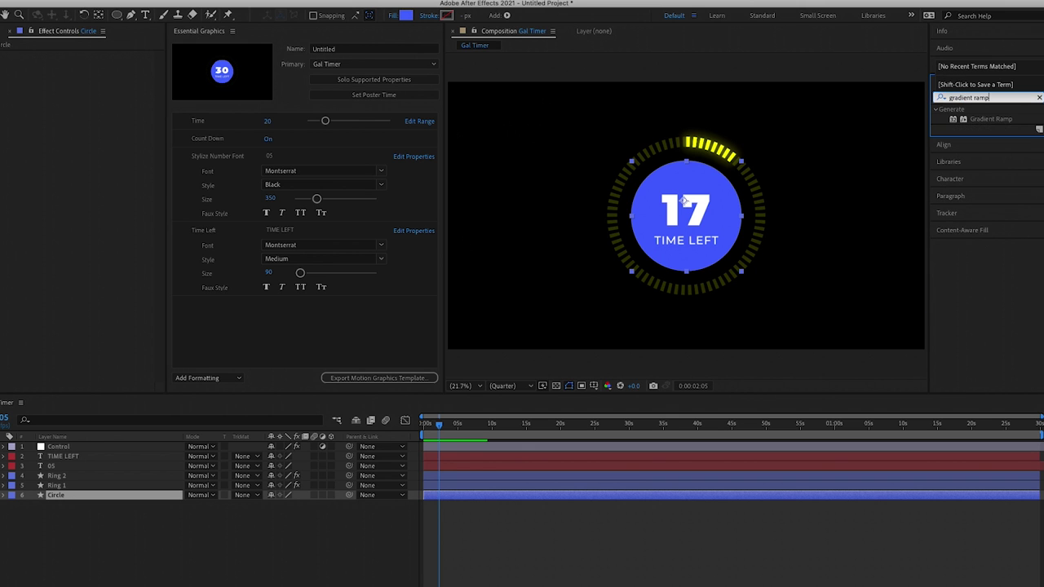
{"action": "left_click_drag", "start_coordinate": [981, 120], "coordinate": [75, 500]}
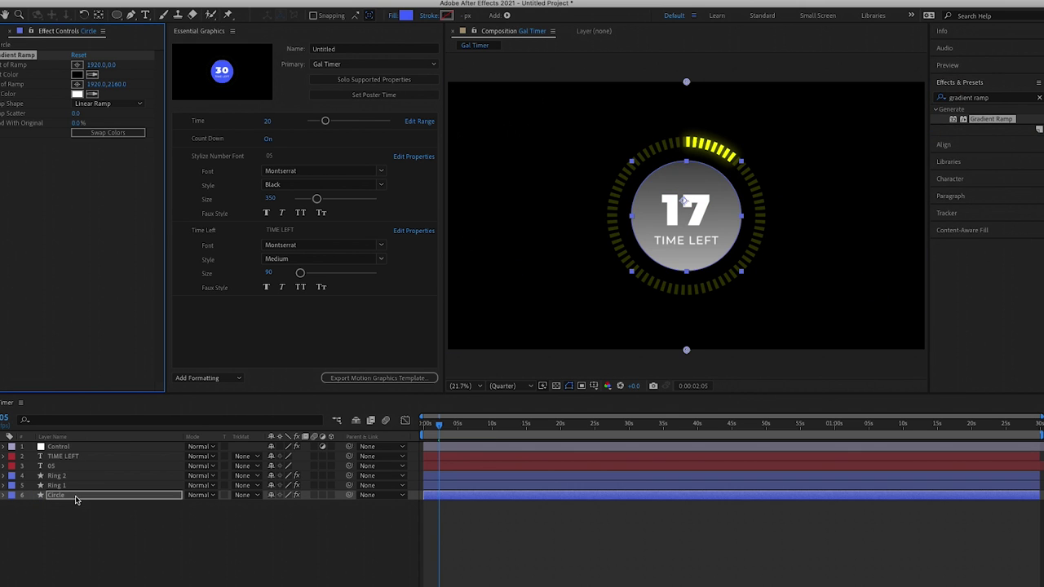
Step: Set the Circle layer's Gradient Ramp start colour to purple and its end colour to blue
{"action": "left_click", "coordinate": [78, 74]}
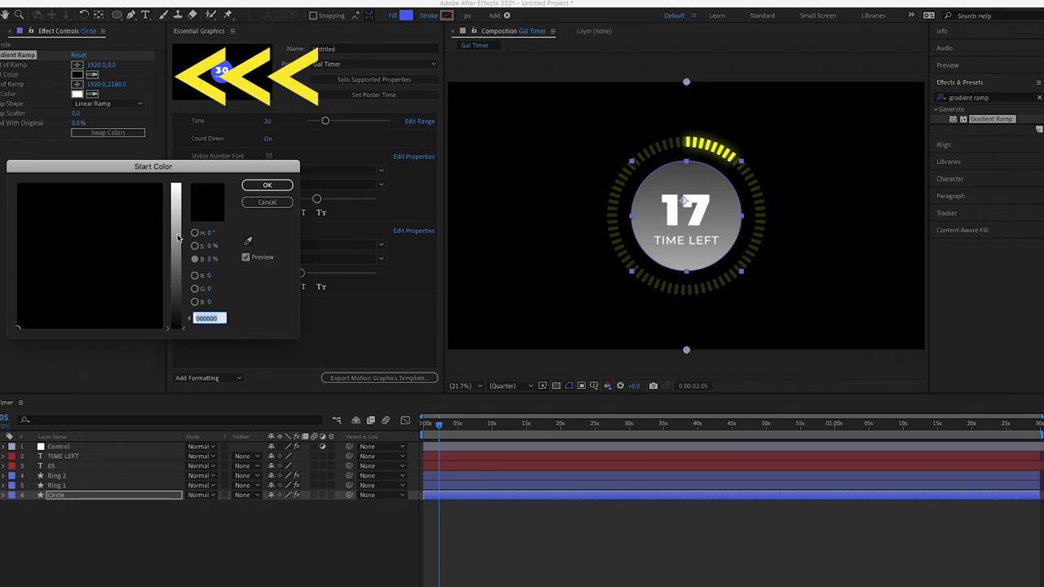
{"action": "left_click", "coordinate": [129, 194]}
{"action": "left_click", "coordinate": [267, 185]}
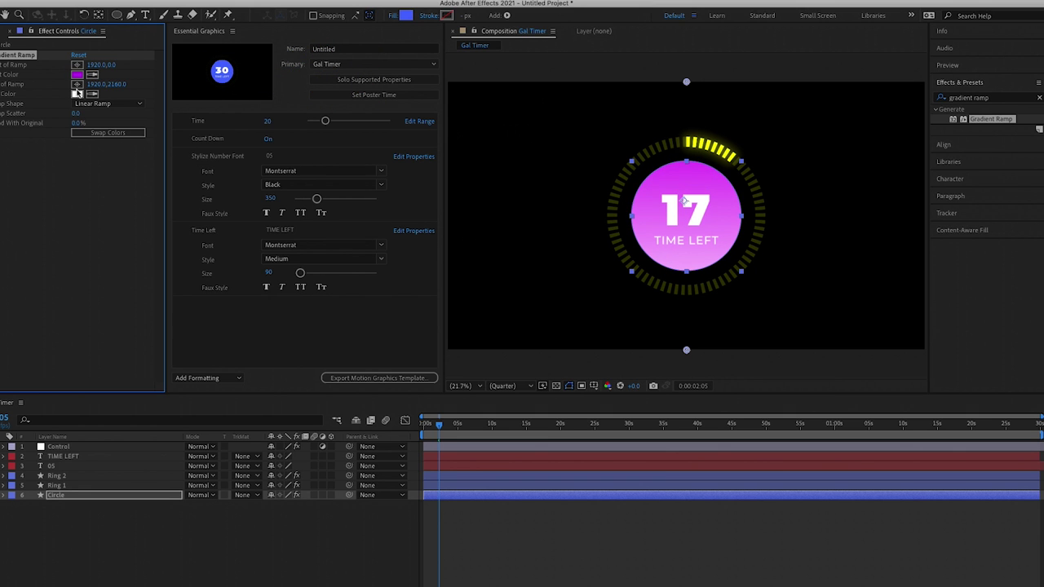
{"action": "left_click", "coordinate": [77, 94]}
{"action": "left_click", "coordinate": [105, 204]}
{"action": "left_click", "coordinate": [266, 185]}
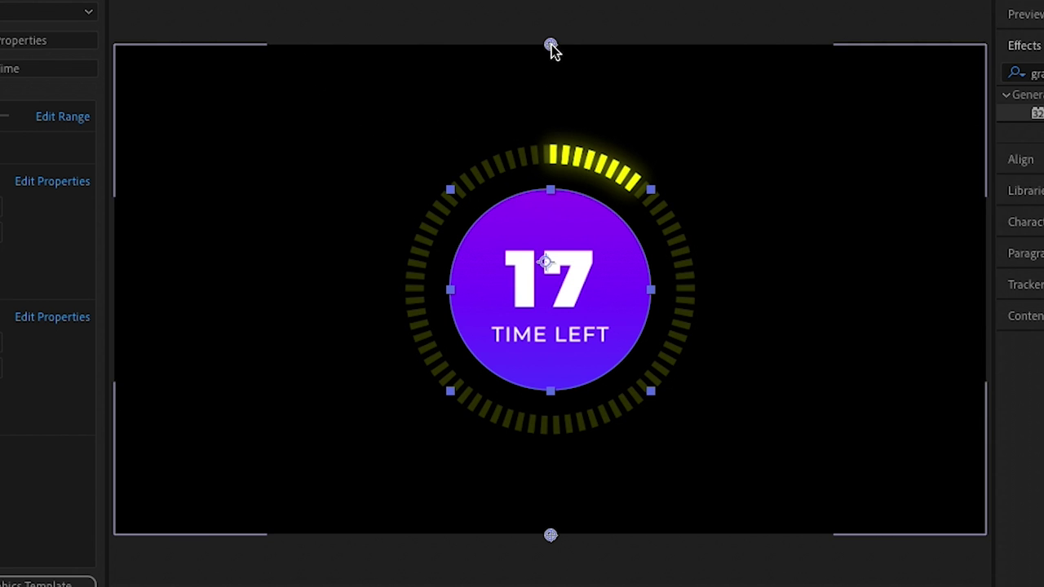
Step: Move the gradient's start point to about 1913, 313 above the circle and its end point to about 1897, 1815 below it
{"action": "left_click_drag", "start_coordinate": [550, 45], "coordinate": [550, 119]}
{"action": "left_click_drag", "start_coordinate": [551, 535], "coordinate": [547, 459]}
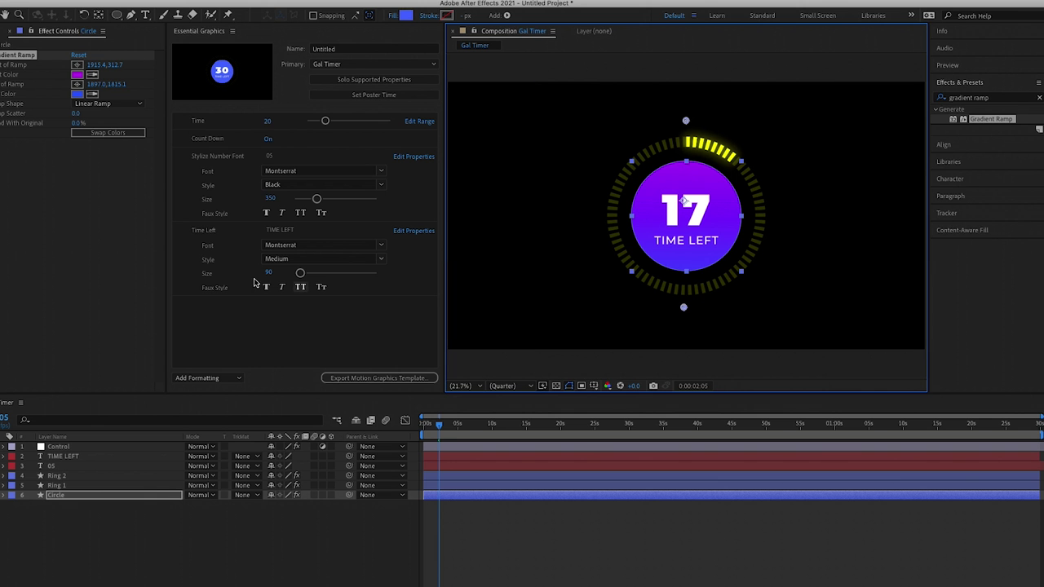
{"action": "left_click", "coordinate": [20, 246]}
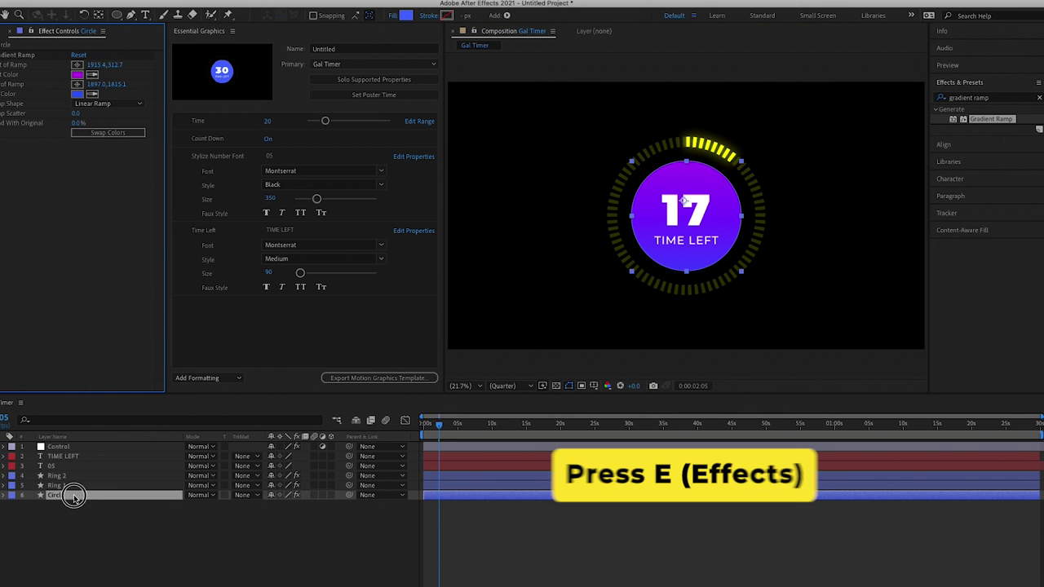
Step: Add the Gradient Ramp's Start Color and End Color to the template as Circle Color 1 and Circle Color 2
{"action": "key", "text": "e"}
{"action": "left_click", "coordinate": [23, 505]}
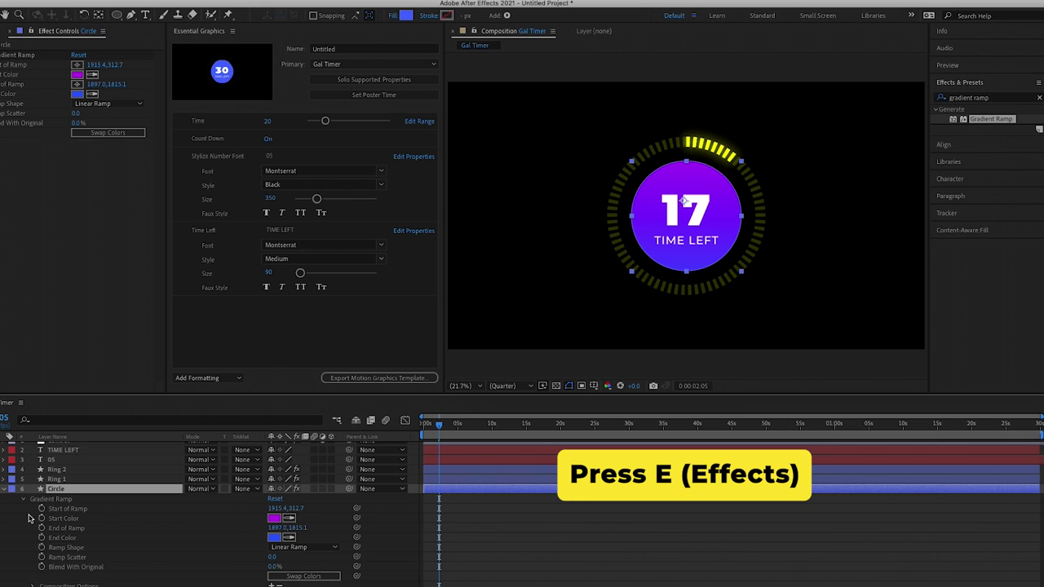
{"action": "left_click_drag", "start_coordinate": [73, 518], "coordinate": [274, 310]}
{"action": "left_click_drag", "start_coordinate": [62, 537], "coordinate": [226, 318]}
{"action": "left_click", "coordinate": [214, 306]}
{"action": "type", "text": "Circle Color 1"}
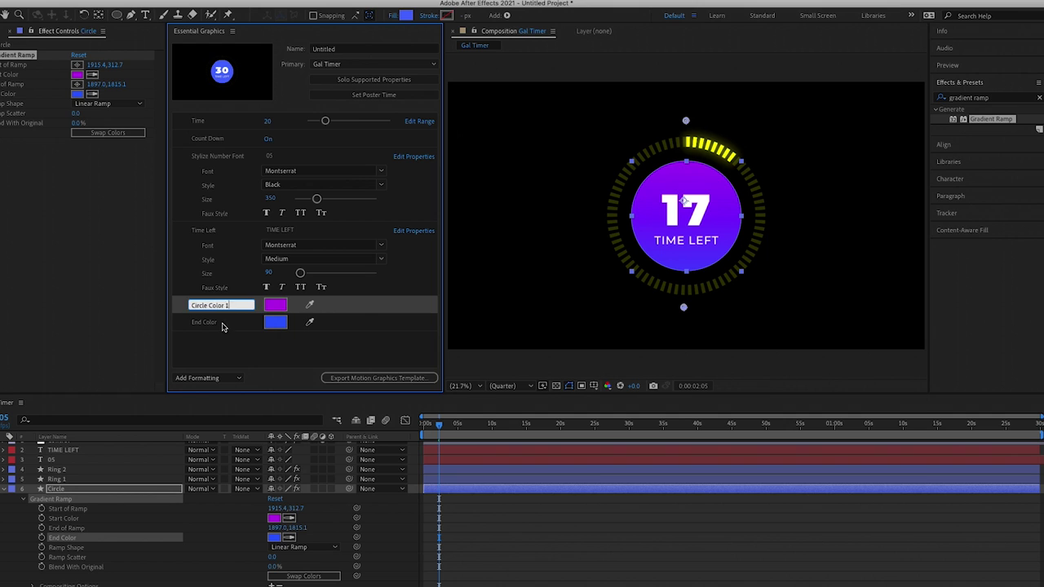
{"action": "left_click", "coordinate": [219, 323]}
{"action": "type", "text": "Circle Color 2"}
{"action": "key", "text": "Return"}
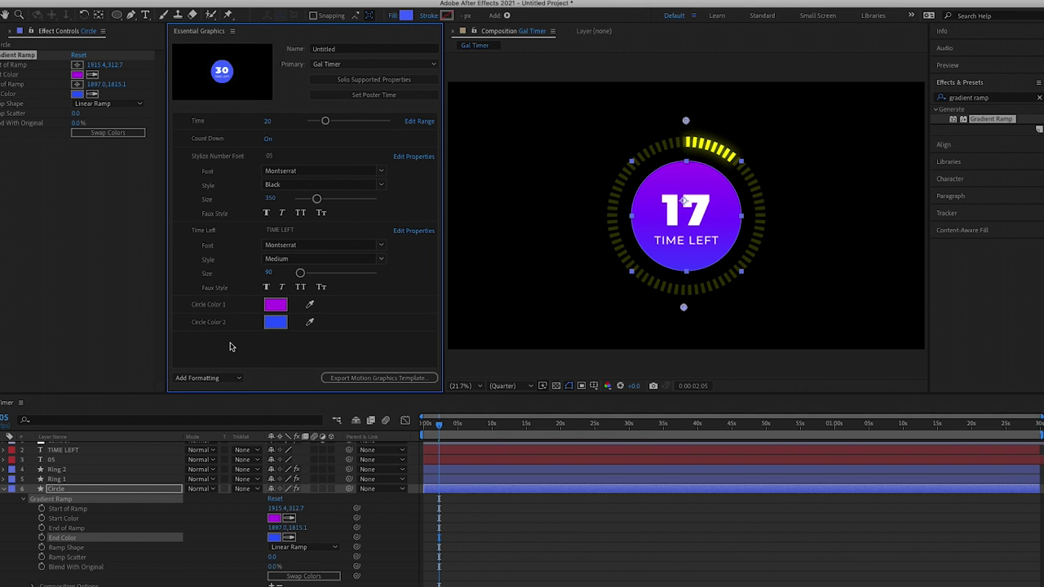
{"action": "left_click", "coordinate": [4, 489]}
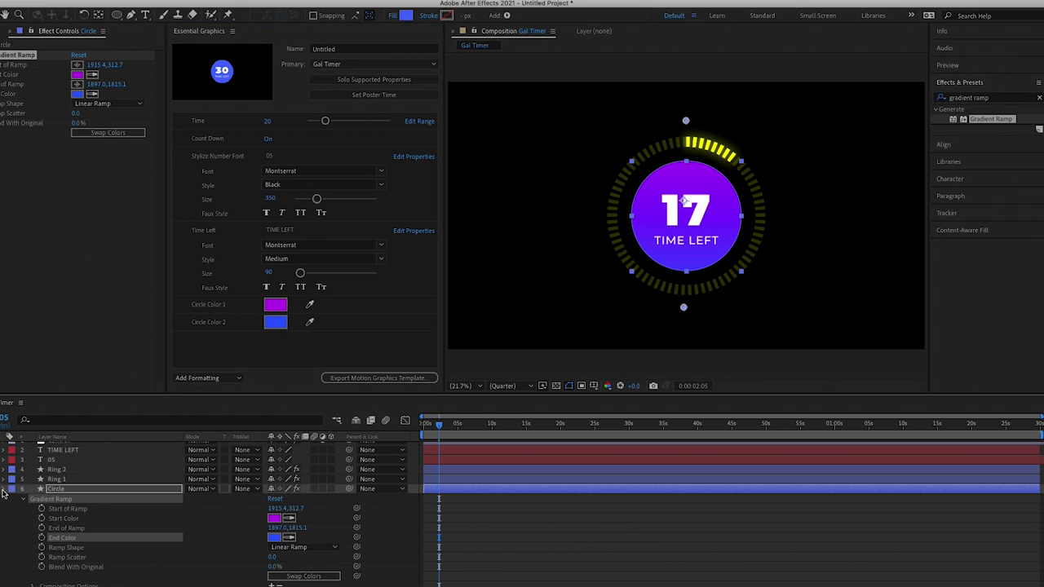
Step: Add the Ring 2 layer's Fill Color to the template and name it Ring Color 2
{"action": "left_click", "coordinate": [63, 476]}
{"action": "key", "text": "e"}
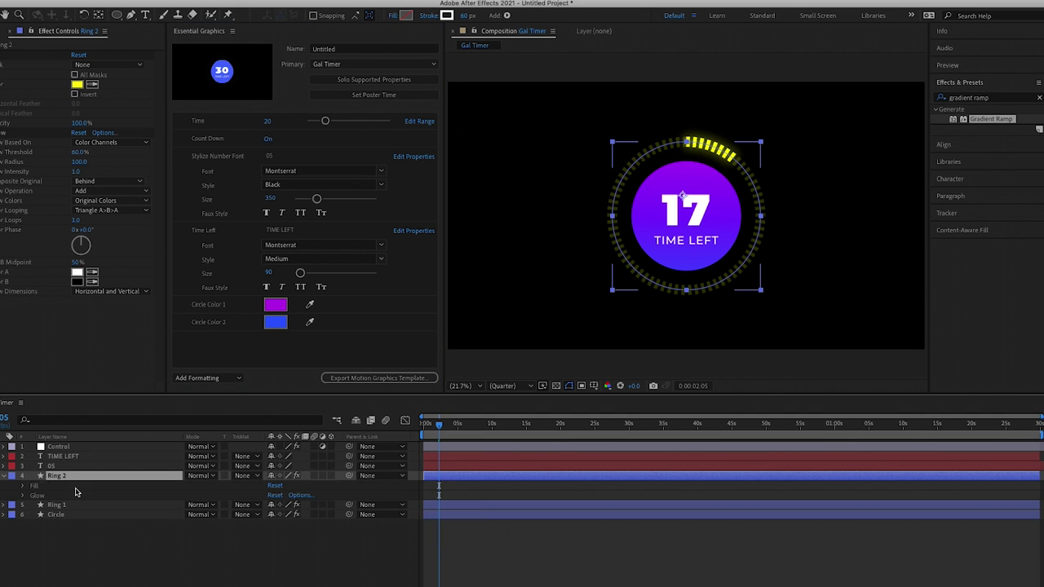
{"action": "left_click", "coordinate": [23, 486]}
{"action": "left_click", "coordinate": [63, 516]}
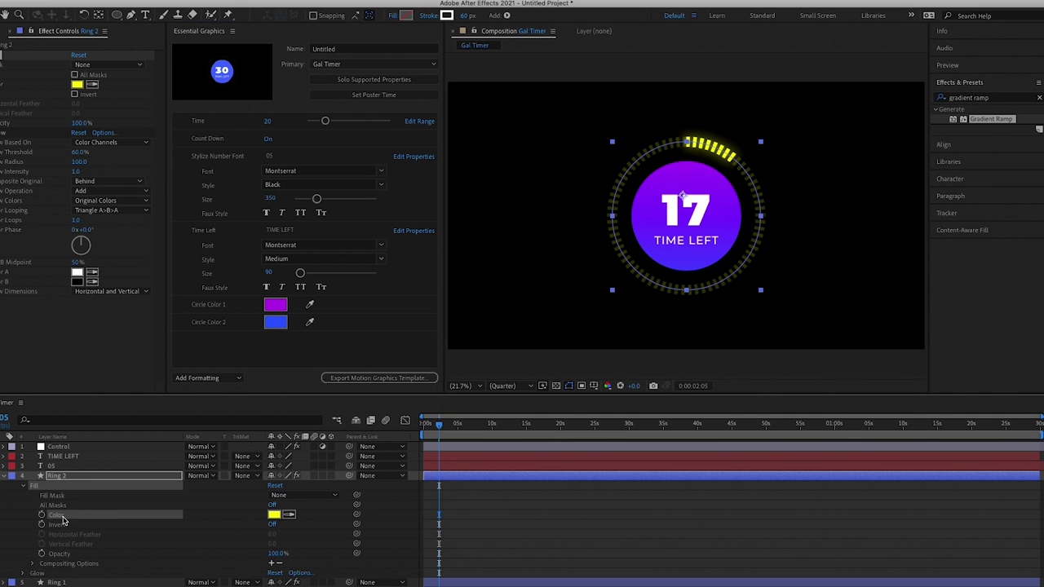
{"action": "left_click_drag", "start_coordinate": [63, 520], "coordinate": [211, 355]}
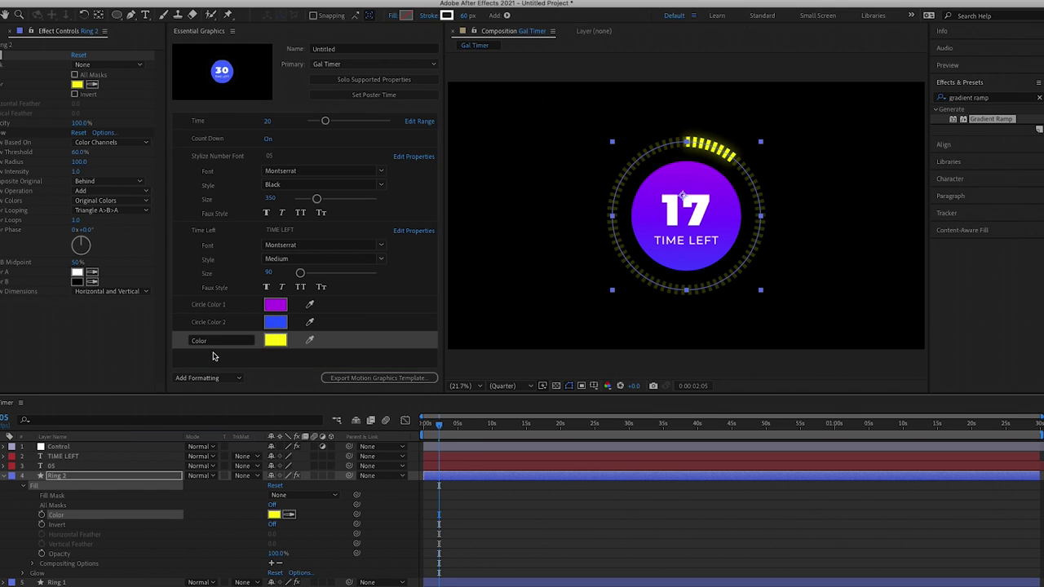
{"action": "left_click", "coordinate": [210, 342]}
{"action": "type", "text": "Ring Color 2"}
{"action": "key", "text": "Return"}
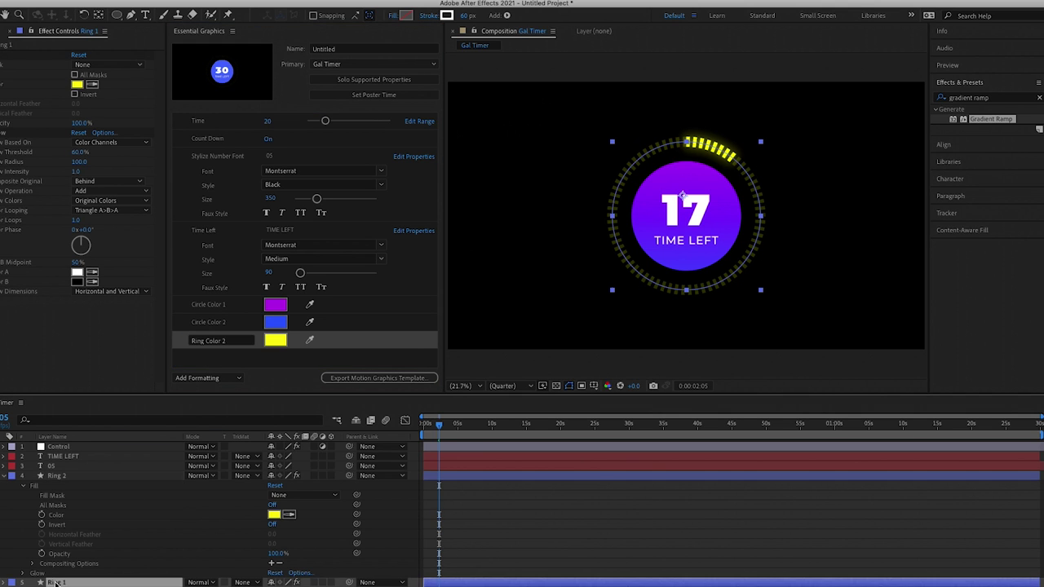
Step: Add the Ring 1 layer's Fill Color to the template and name it Ring Color 1
{"action": "scroll", "coordinate": [61, 571], "scroll_direction": "down", "scroll_amount": 2}
{"action": "left_click", "coordinate": [22, 567]}
{"action": "scroll", "coordinate": [22, 571], "scroll_direction": "down", "scroll_amount": 2}
{"action": "left_click_drag", "start_coordinate": [56, 537], "coordinate": [210, 350]}
{"action": "left_click", "coordinate": [209, 340]}
{"action": "type", "text": "Ring Color 2"}
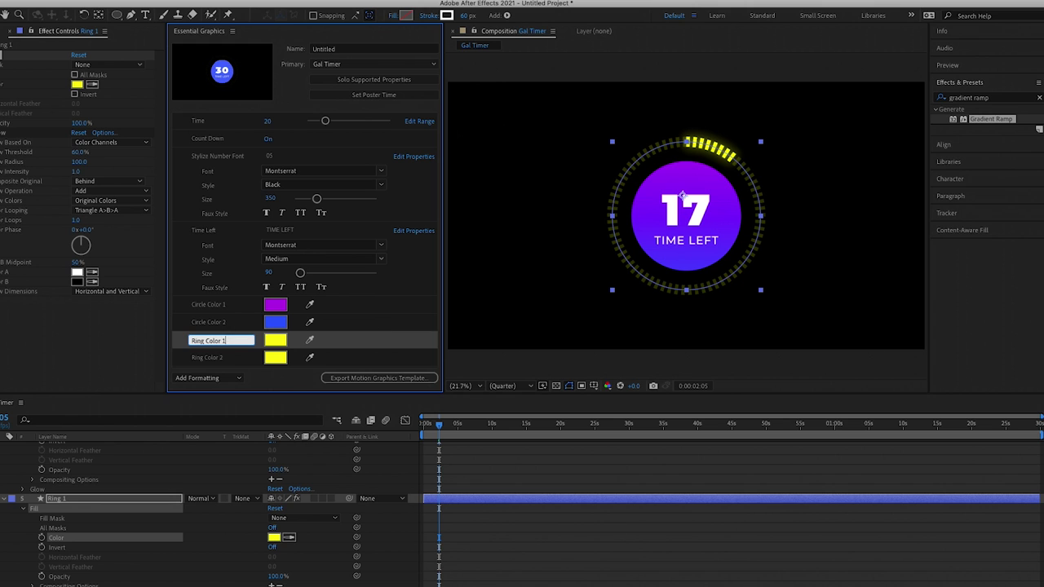
Step: Test the ring colour controls by changing Ring Color 2 to green, and undo the change
{"action": "left_click", "coordinate": [275, 340]}
{"action": "left_click", "coordinate": [68, 196]}
{"action": "left_click", "coordinate": [267, 185]}
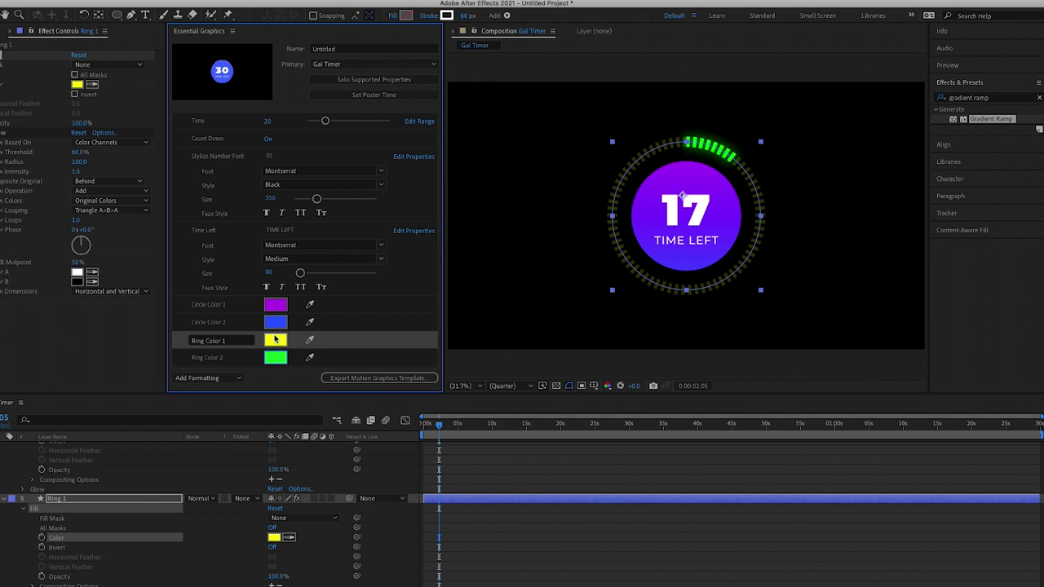
{"action": "key", "text": "super+z"}
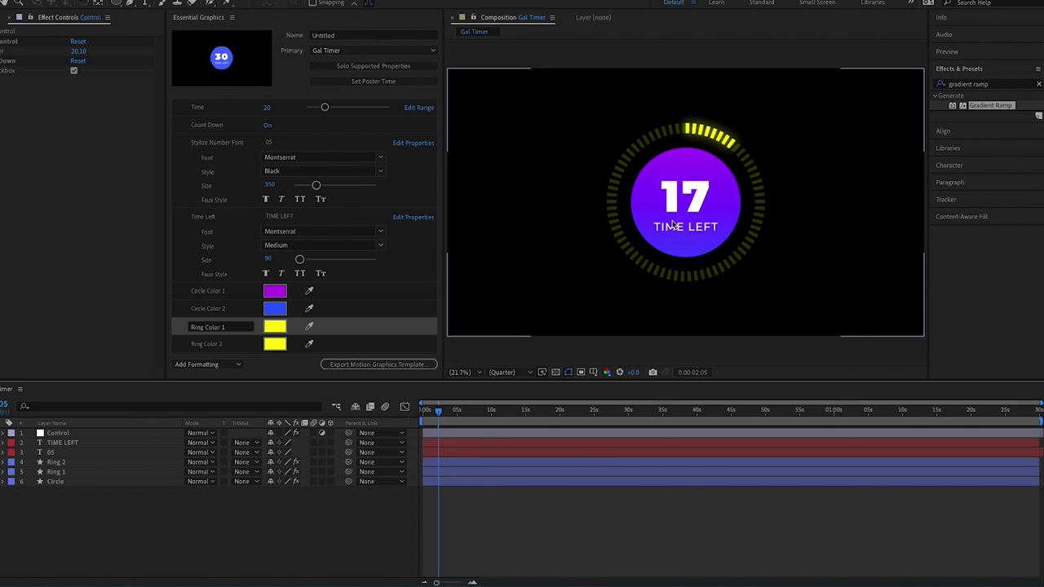
Step: Add a Color Control effect to the Control layer and rename it Font Color
{"action": "left_click", "coordinate": [966, 85]}
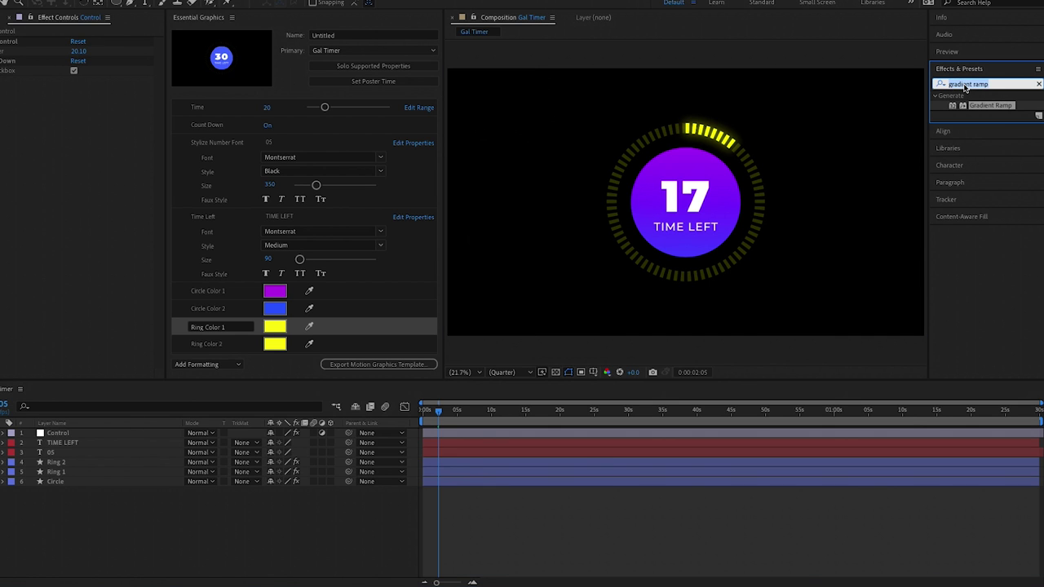
{"action": "type", "text": "Colo"}
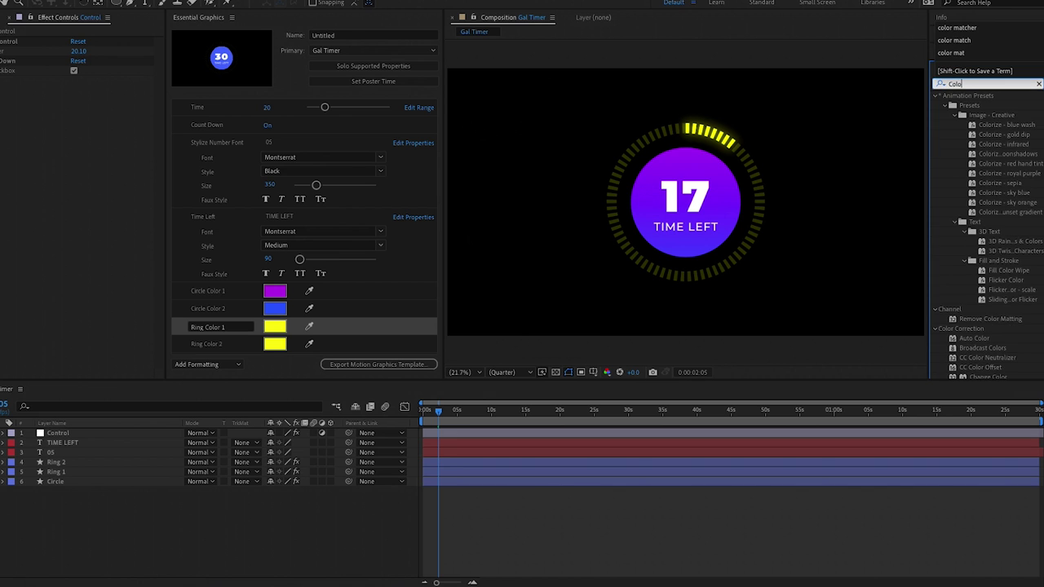
{"action": "type", "text": "r Con"}
{"action": "left_click_drag", "start_coordinate": [978, 105], "coordinate": [66, 431]}
{"action": "left_click", "coordinate": [12, 433]}
{"action": "left_click", "coordinate": [22, 511]}
{"action": "left_click", "coordinate": [49, 511]}
{"action": "key", "text": "Return"}
{"action": "type", "text": "Font Color"}
{"action": "key", "text": "Return"}
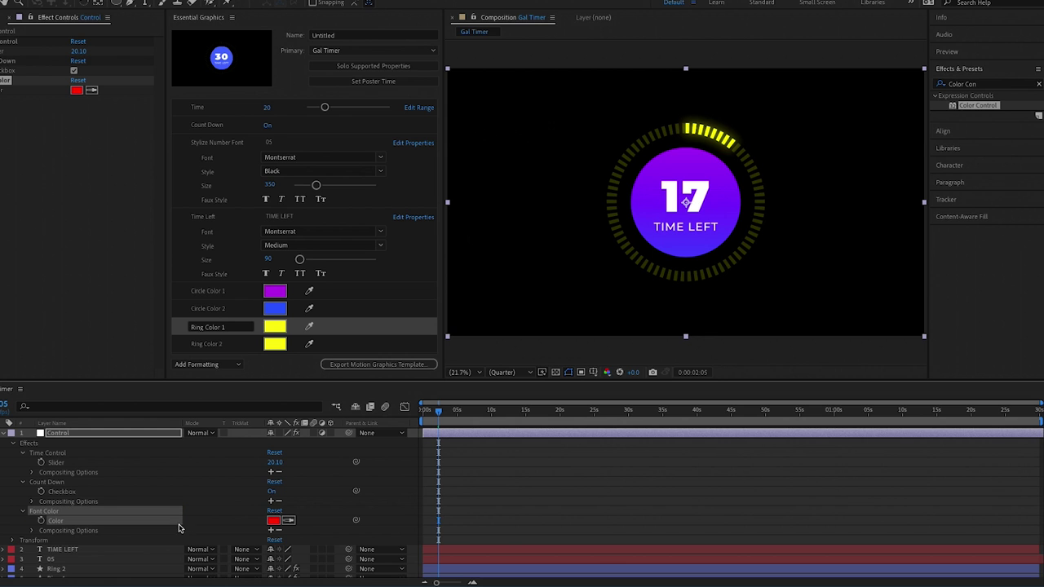
Step: Set the Font Color control to white (FFFFFF) and collapse the Time Control and Count Down effects
{"action": "left_click", "coordinate": [273, 520]}
{"action": "left_click_drag", "start_coordinate": [134, 262], "coordinate": [165, 326]}
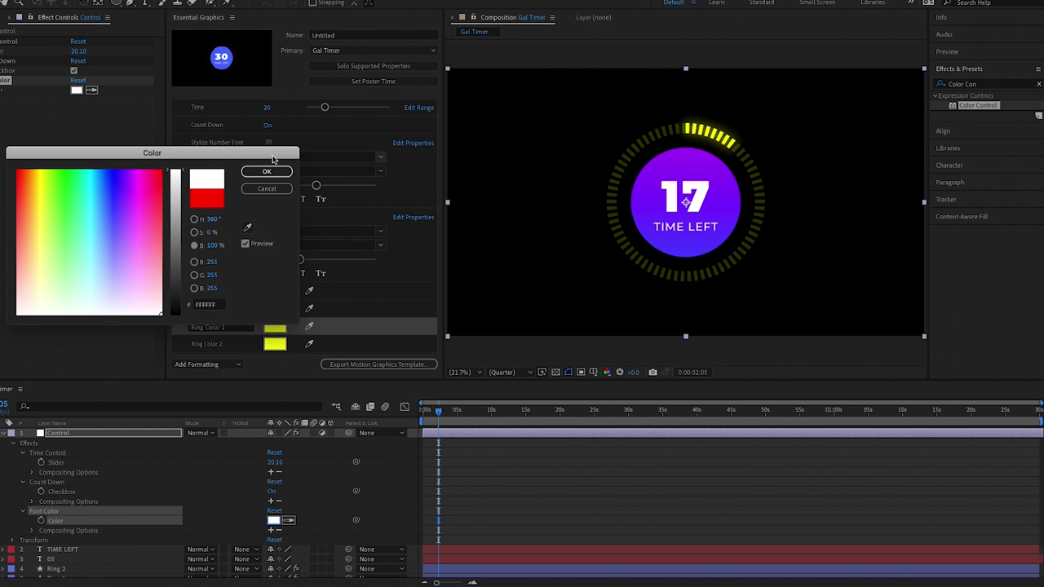
{"action": "left_click", "coordinate": [267, 172]}
{"action": "left_click", "coordinate": [23, 453]}
{"action": "left_click", "coordinate": [23, 463]}
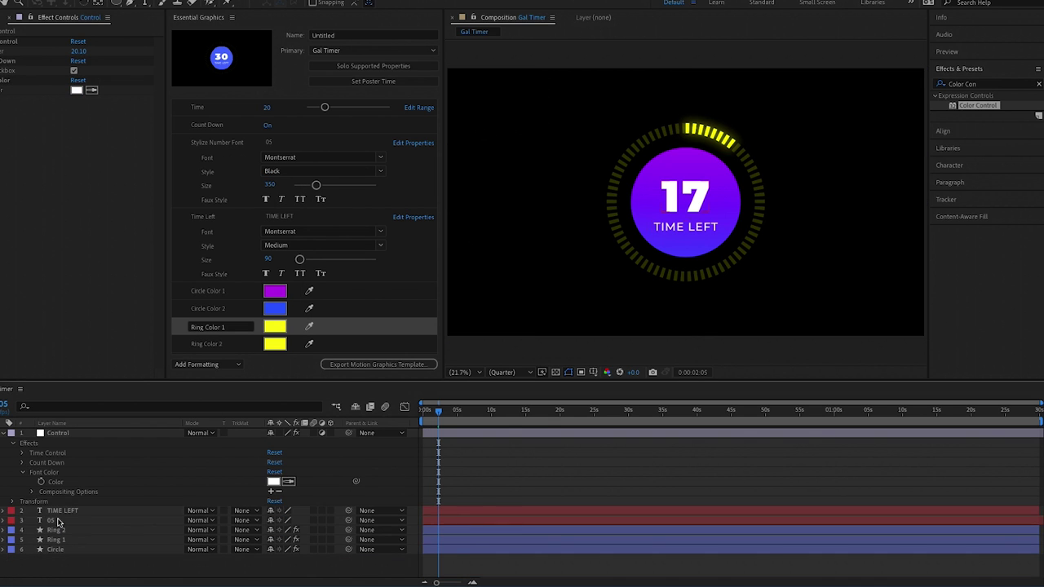
Step: Apply the Fill effect from the Generate category to both the TIME LEFT and 05 text layers
{"action": "left_click", "coordinate": [58, 522]}
{"action": "left_click", "coordinate": [58, 510], "text": "shift"}
{"action": "triple_click", "coordinate": [966, 84]}
{"action": "type", "text": "fill"}
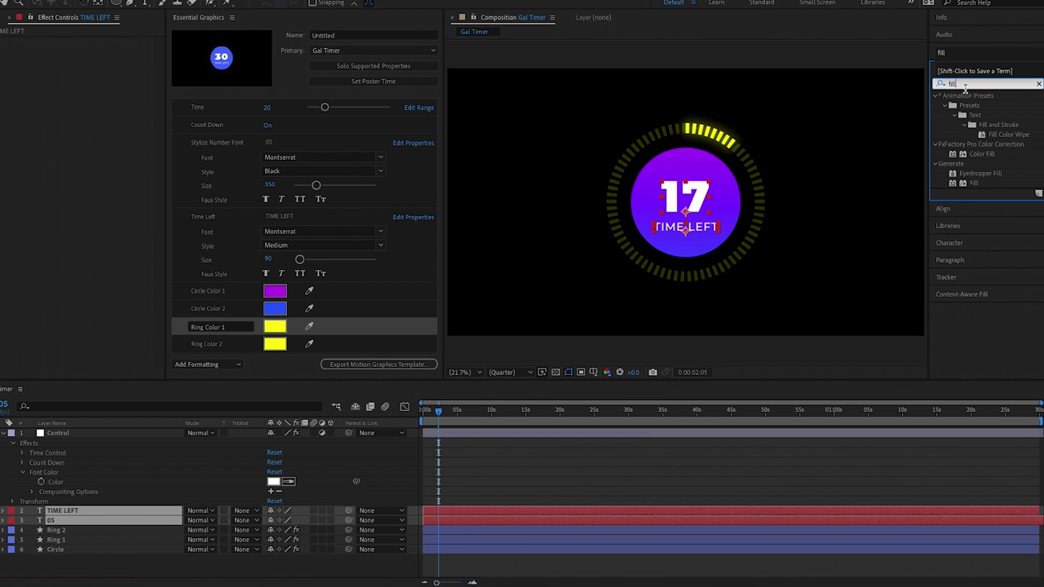
{"action": "left_click", "coordinate": [974, 184]}
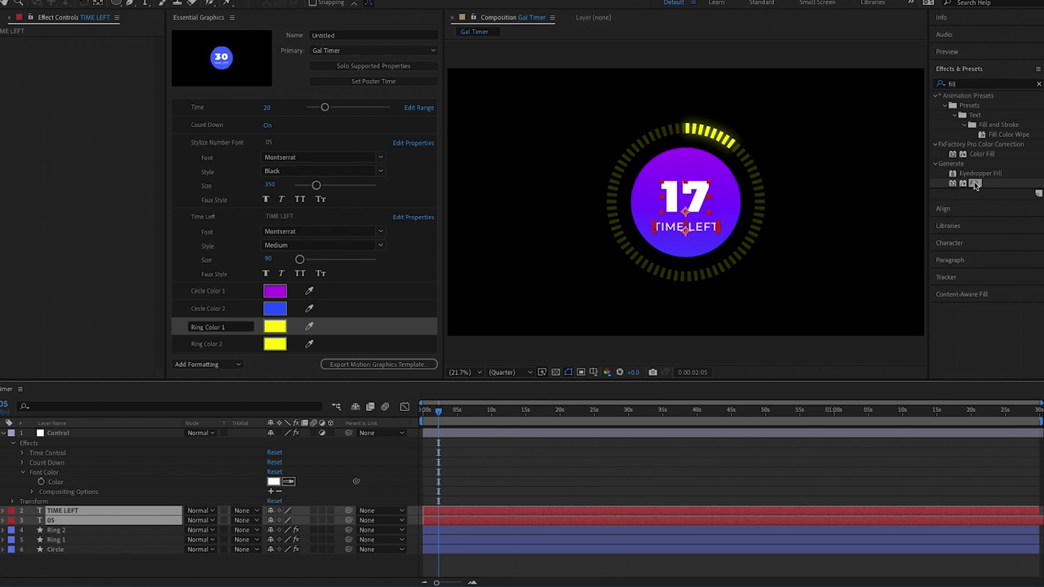
{"action": "double_click", "coordinate": [974, 184]}
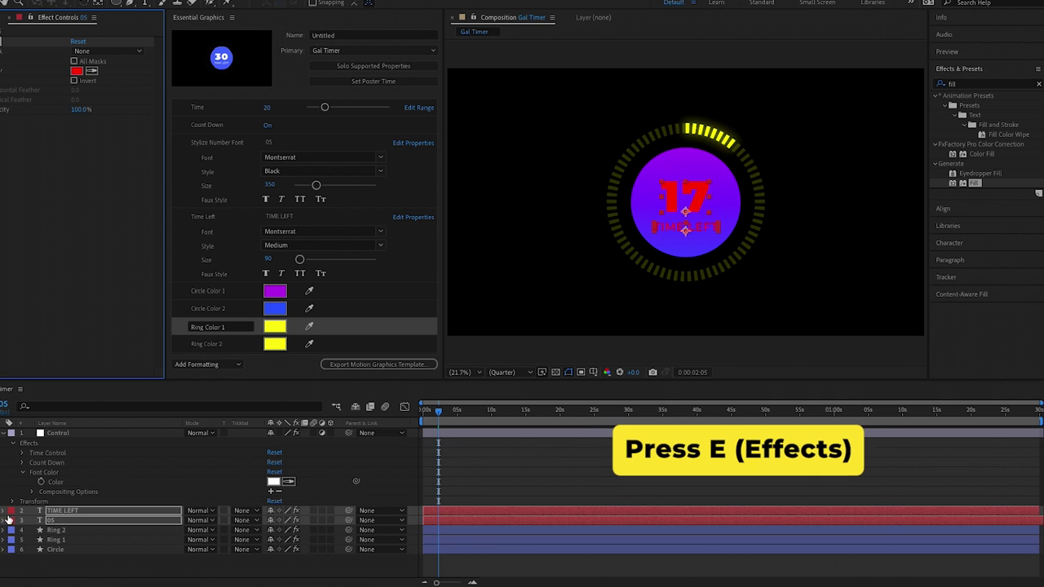
Step: Link the TIME LEFT layer's Fill Color to the Control layer's Font Color through an expression
{"action": "key", "text": "e"}
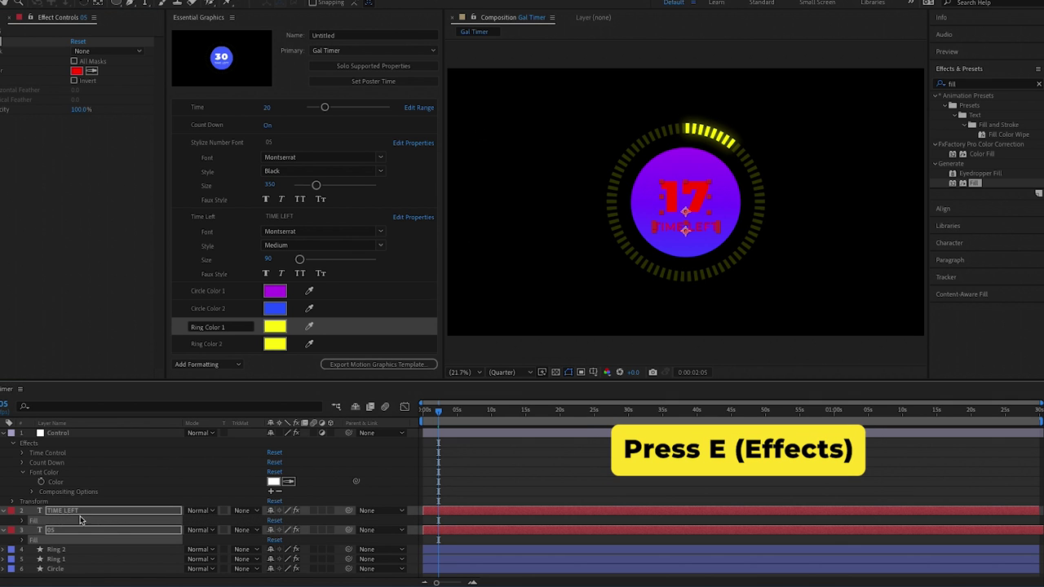
{"action": "left_click", "coordinate": [22, 520]}
{"action": "scroll", "coordinate": [24, 524], "scroll_direction": "down", "scroll_amount": 2}
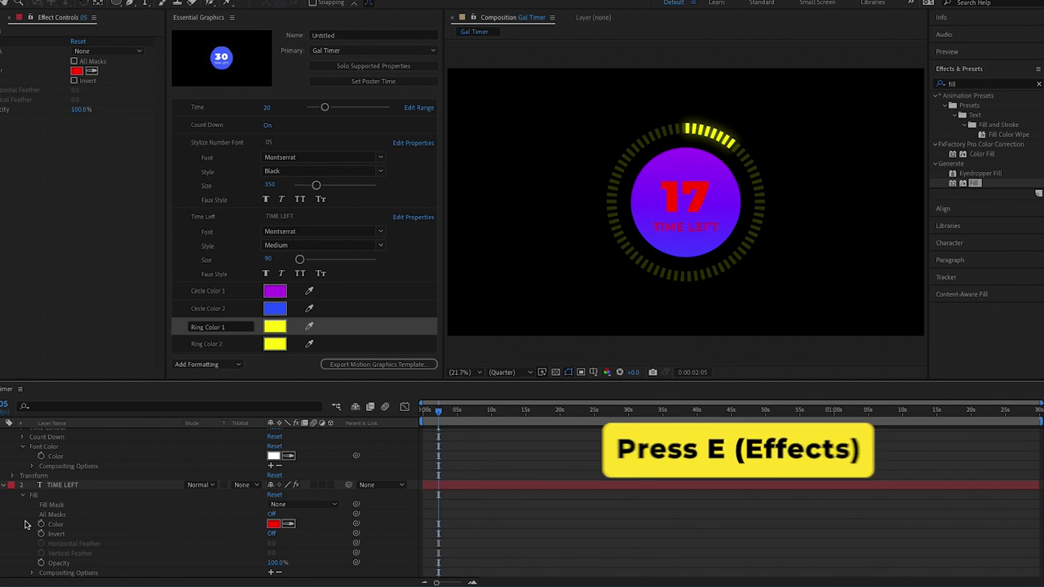
{"action": "scroll", "coordinate": [28, 520], "scroll_direction": "down", "scroll_amount": 2}
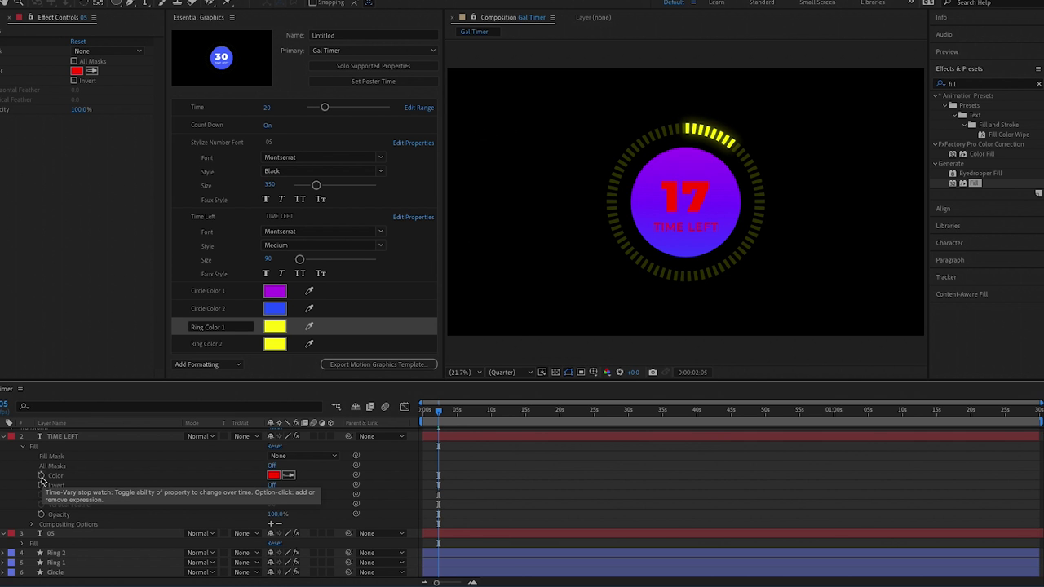
{"action": "left_click", "coordinate": [41, 477], "text": "alt"}
{"action": "scroll", "coordinate": [138, 510], "scroll_direction": "up", "scroll_amount": 3}
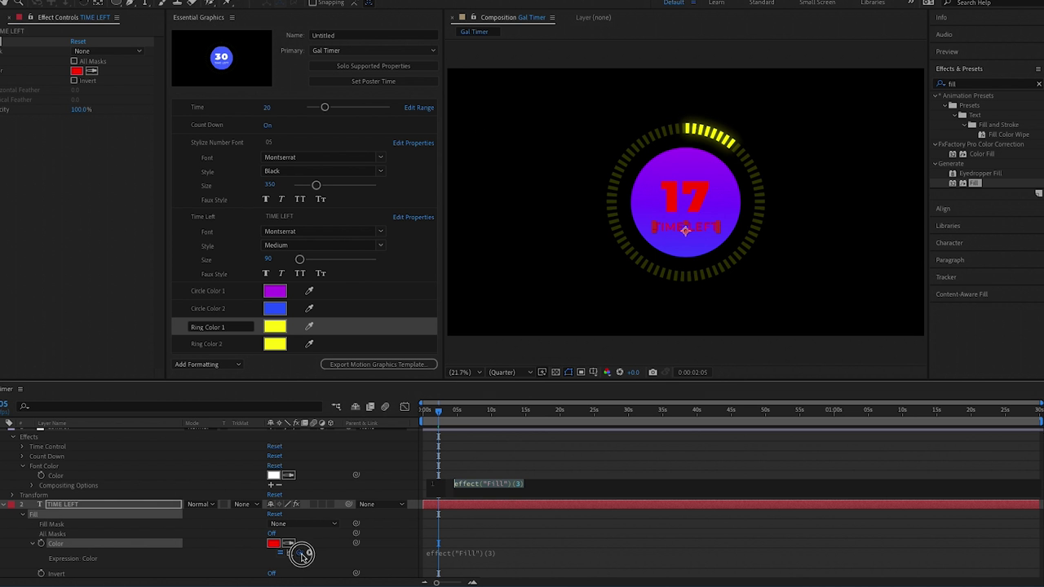
{"action": "left_click_drag", "start_coordinate": [534, 528], "coordinate": [169, 400]}
{"action": "left_click_drag", "start_coordinate": [82, 477], "coordinate": [77, 478]}
{"action": "left_click", "coordinate": [77, 478]}
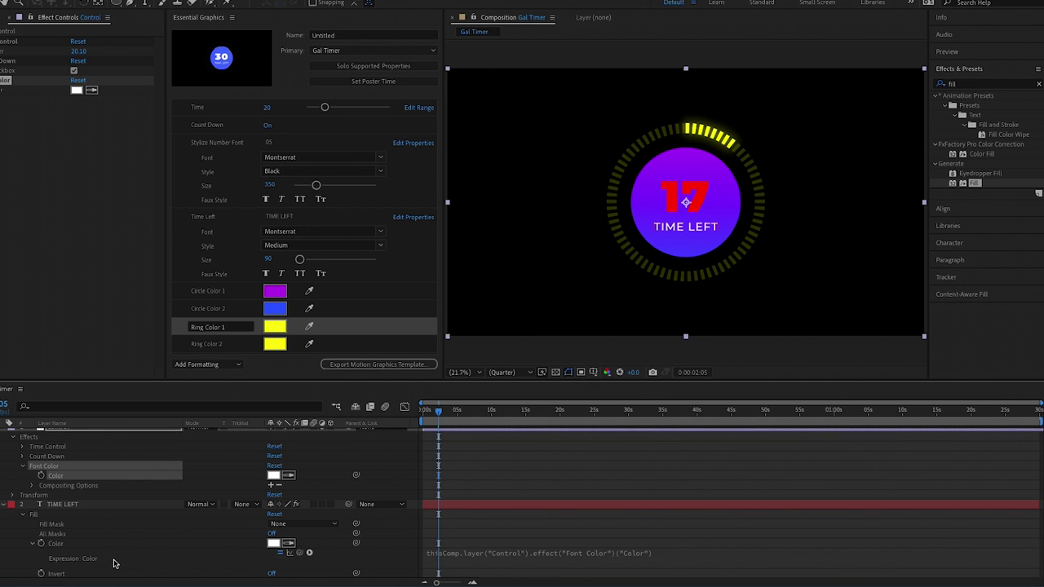
Step: Link the 05 text layer's Fill Color to the Control layer's Font Color through an expression
{"action": "scroll", "coordinate": [114, 563], "scroll_direction": "down", "scroll_amount": 4}
{"action": "left_click", "coordinate": [23, 444]}
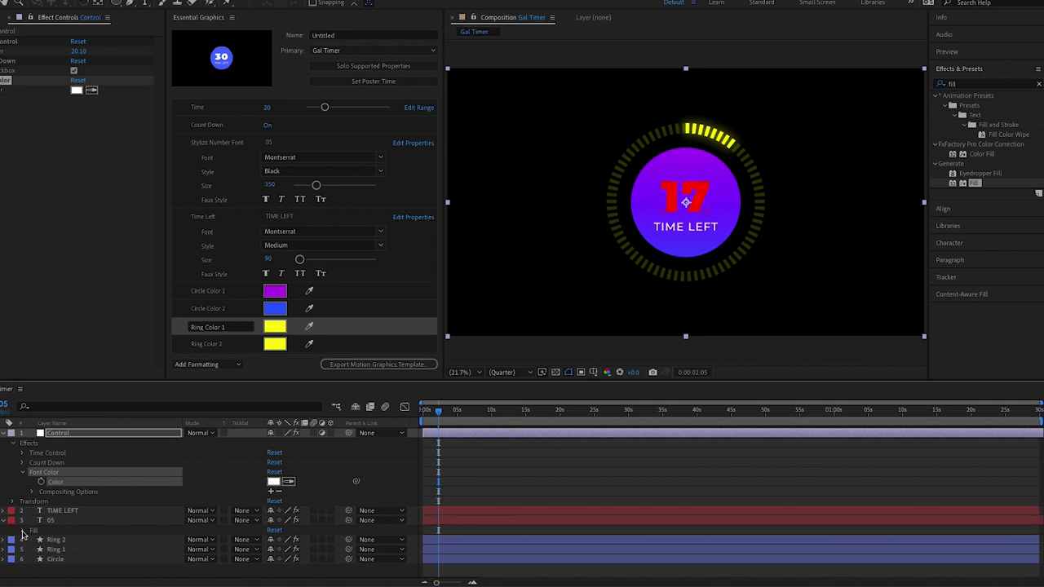
{"action": "left_click", "coordinate": [22, 539]}
{"action": "scroll", "coordinate": [24, 538], "scroll_direction": "down", "scroll_amount": 2}
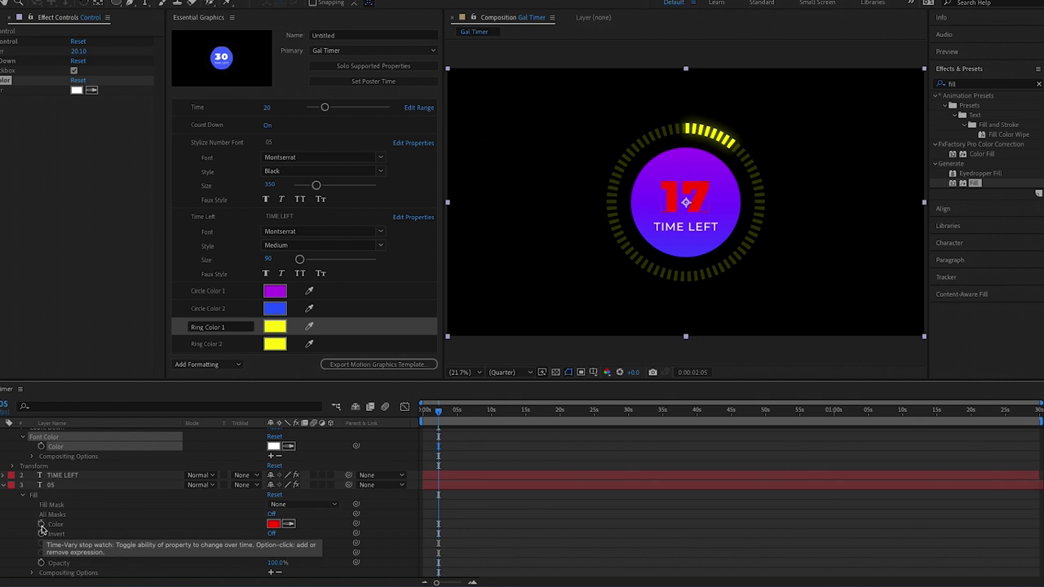
{"action": "left_click", "coordinate": [42, 530], "text": "alt"}
{"action": "scroll", "coordinate": [212, 522], "scroll_direction": "up", "scroll_amount": 2}
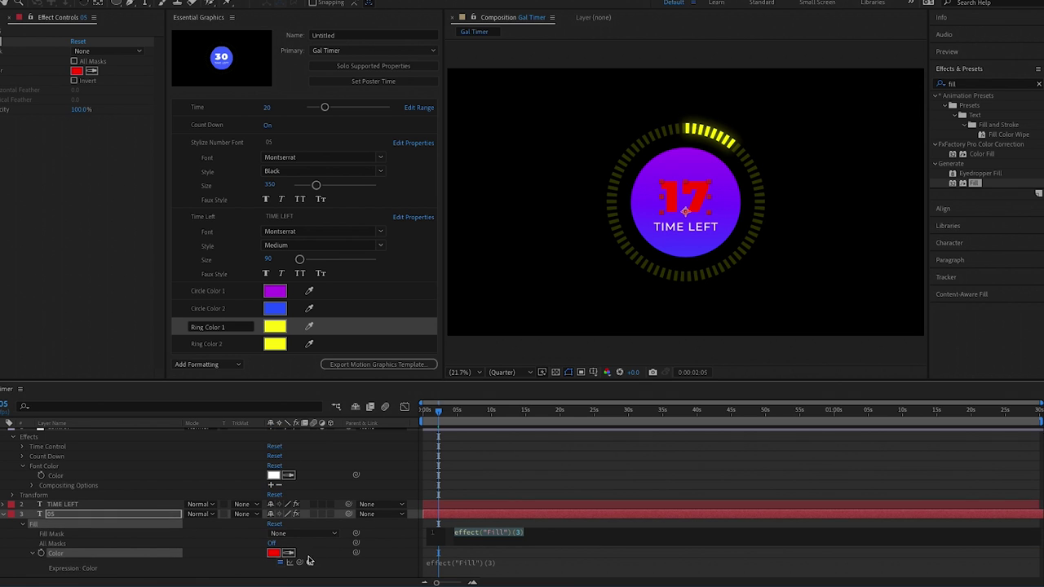
{"action": "left_click_drag", "start_coordinate": [301, 563], "coordinate": [78, 475]}
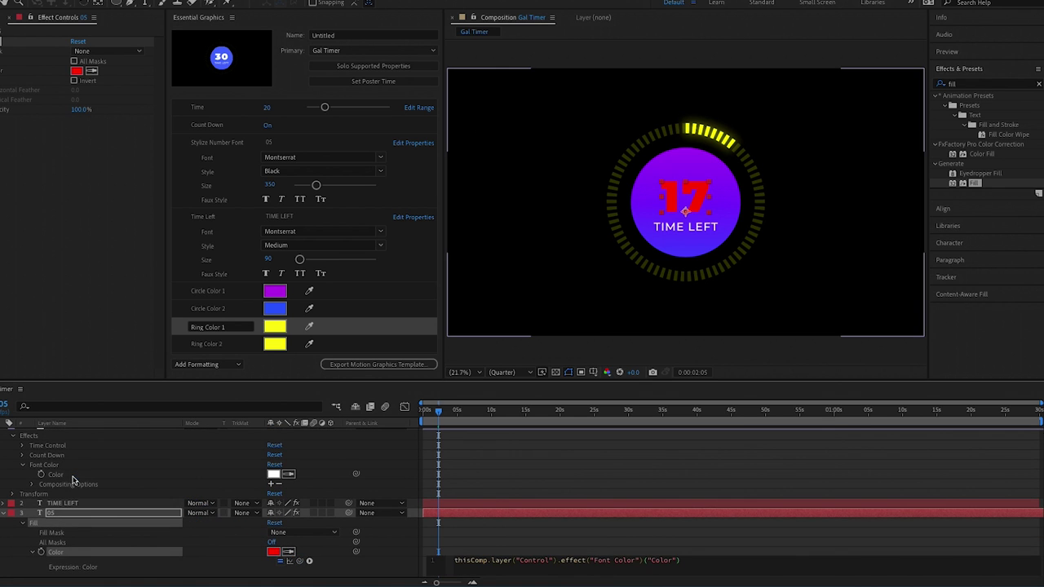
{"action": "scroll", "coordinate": [88, 489], "scroll_direction": "up", "scroll_amount": 1}
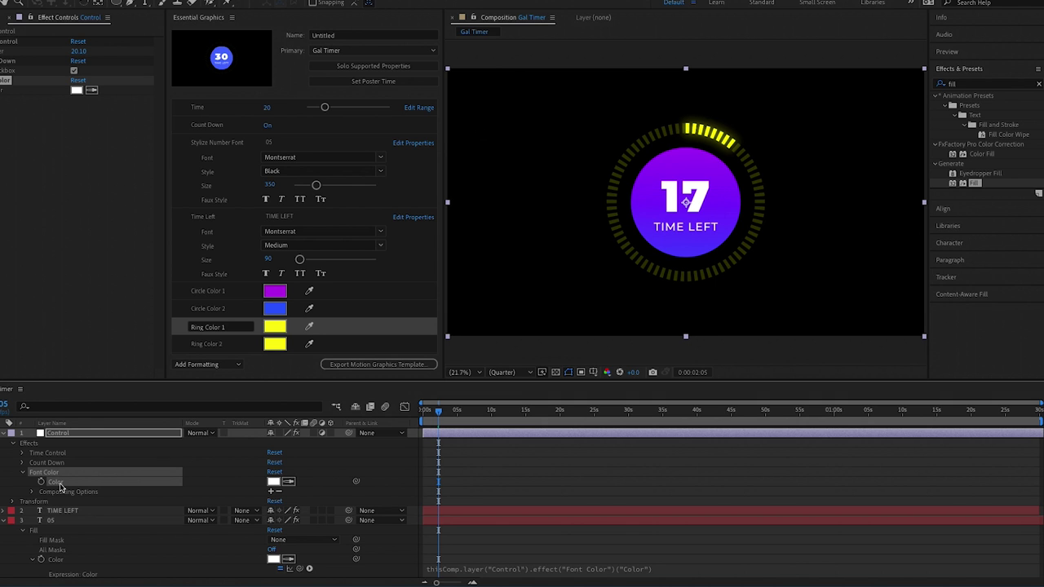
Step: Add the Control layer's Font Color property to Essential Graphics and name it Font Color
{"action": "left_click_drag", "start_coordinate": [59, 483], "coordinate": [242, 351]}
{"action": "left_click", "coordinate": [226, 340]}
{"action": "type", "text": "F"}
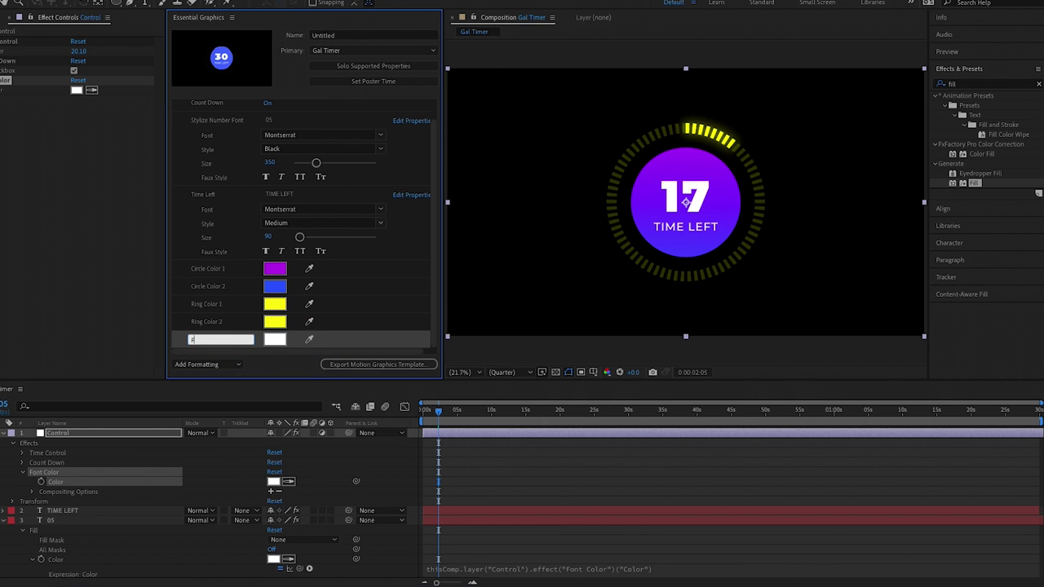
{"action": "type", "text": "ont Color"}
{"action": "left_click", "coordinate": [221, 304]}
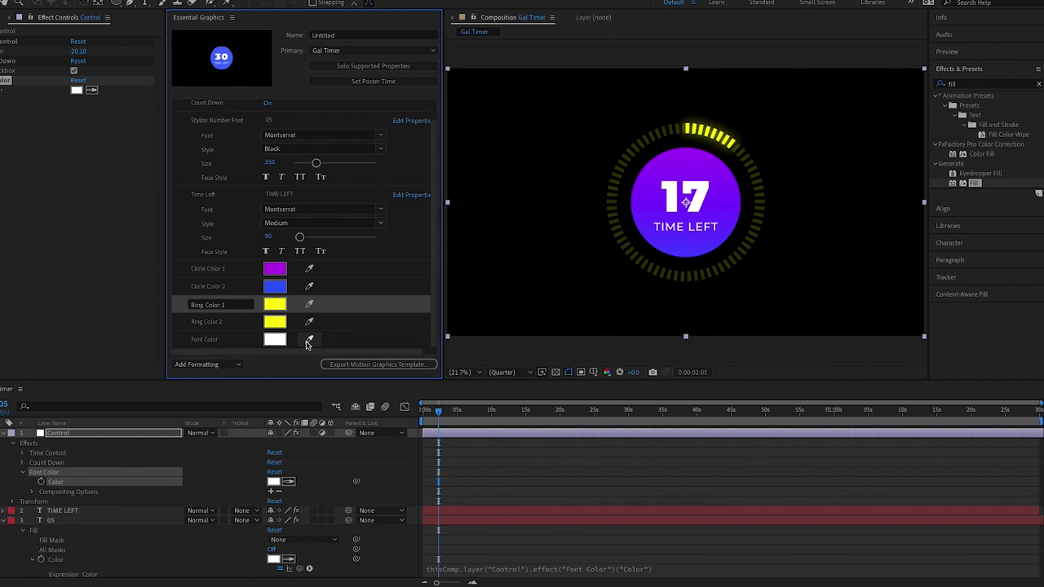
Step: Try the ring's yellow as the Font Color in Essential Graphics and set it back to white (FFFFFF)
{"action": "left_click", "coordinate": [310, 338]}
{"action": "left_click", "coordinate": [280, 324]}
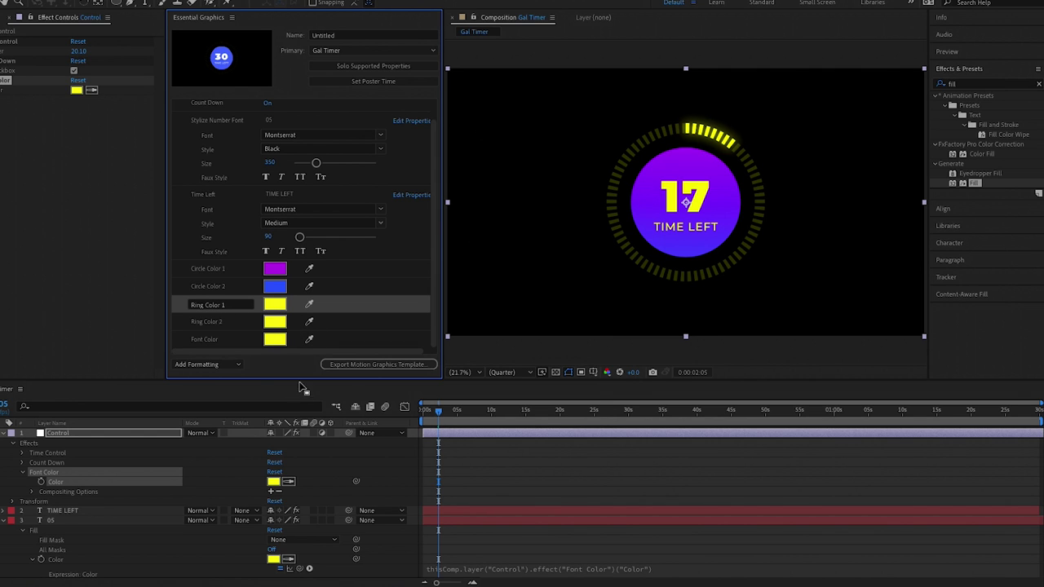
{"action": "left_click", "coordinate": [275, 339]}
{"action": "left_click_drag", "start_coordinate": [93, 262], "coordinate": [18, 314]}
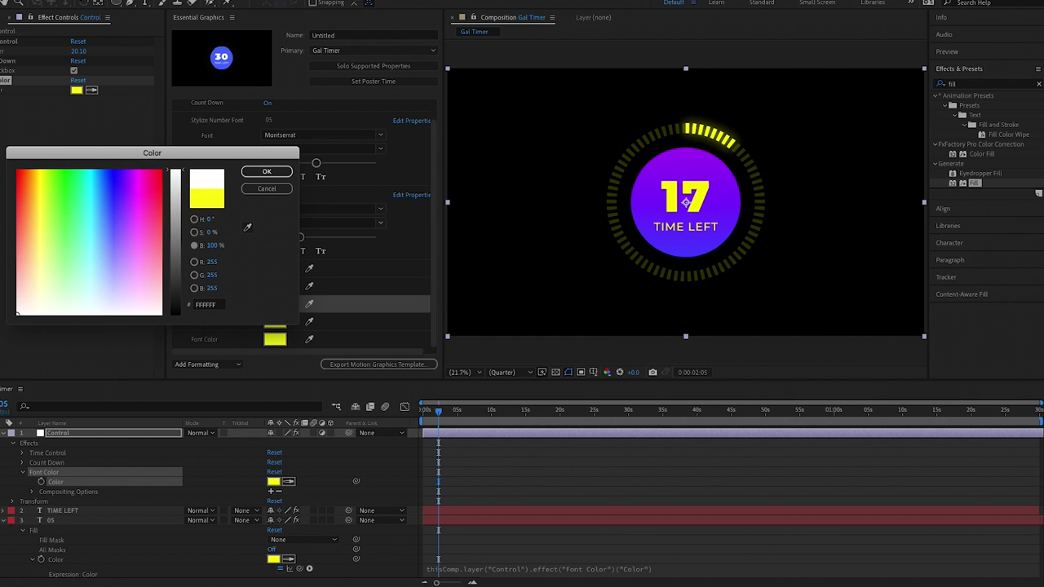
{"action": "left_click", "coordinate": [267, 171]}
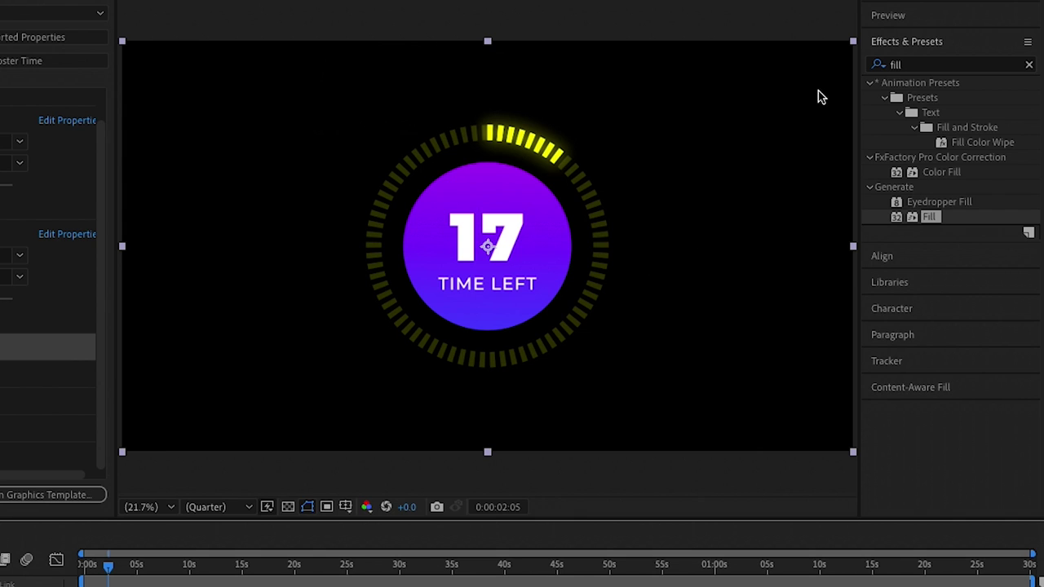
Step: Search the effects for Slider and apply the Slider Control effect to the Control layer
{"action": "left_click", "coordinate": [933, 65]}
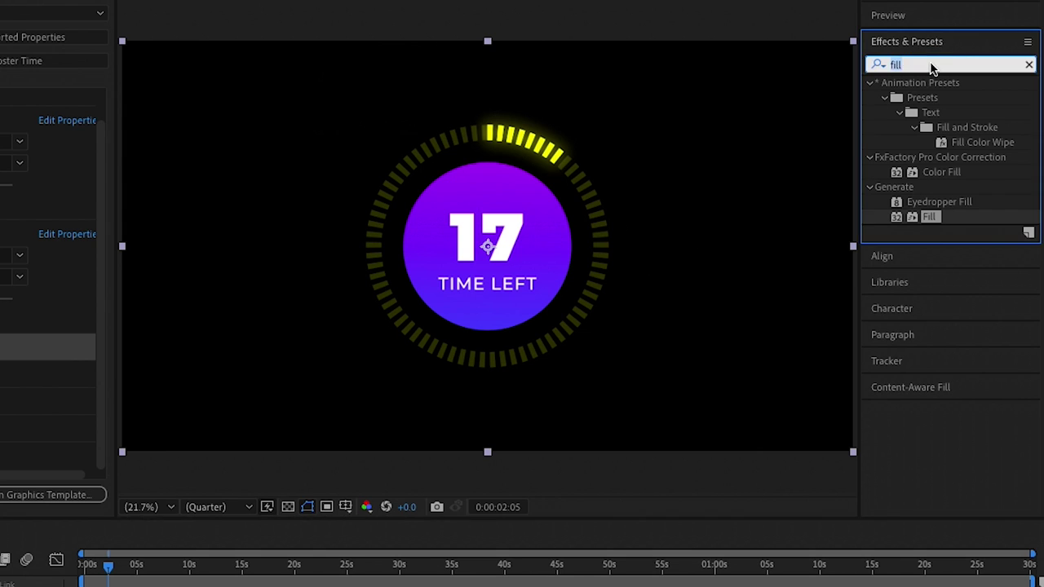
{"action": "type", "text": "Sier"}
{"action": "key", "text": "BackSpace"}
{"action": "key", "text": "BackSpace"}
{"action": "key", "text": "BackSpace"}
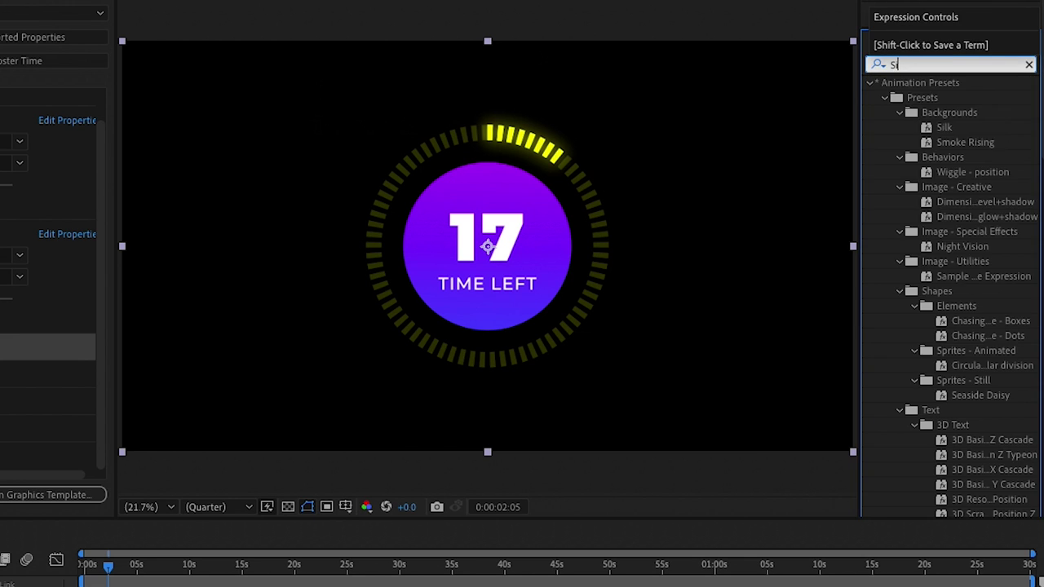
{"action": "type", "text": "lider"}
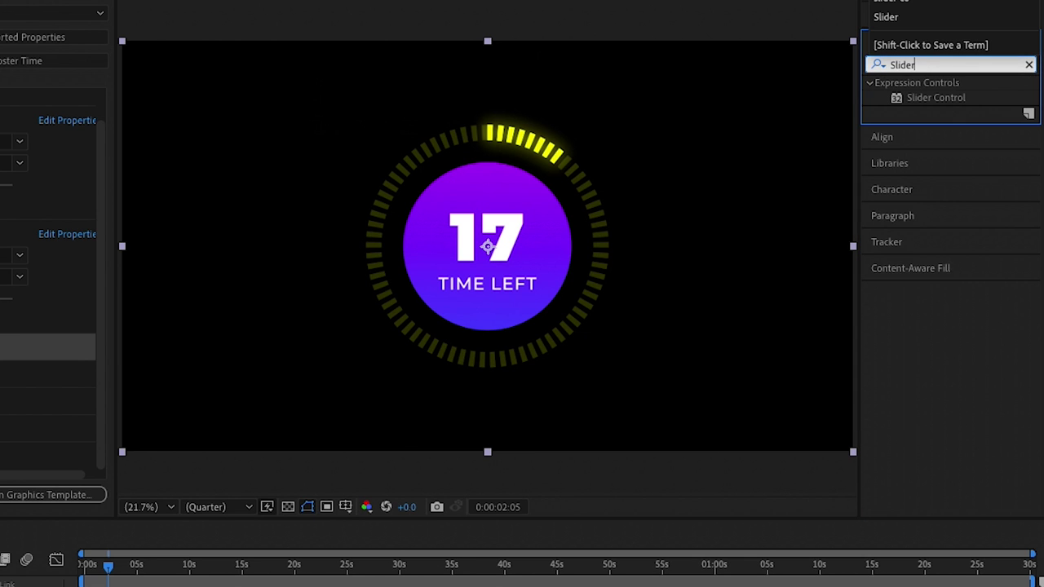
{"action": "left_click_drag", "start_coordinate": [935, 98], "coordinate": [89, 451]}
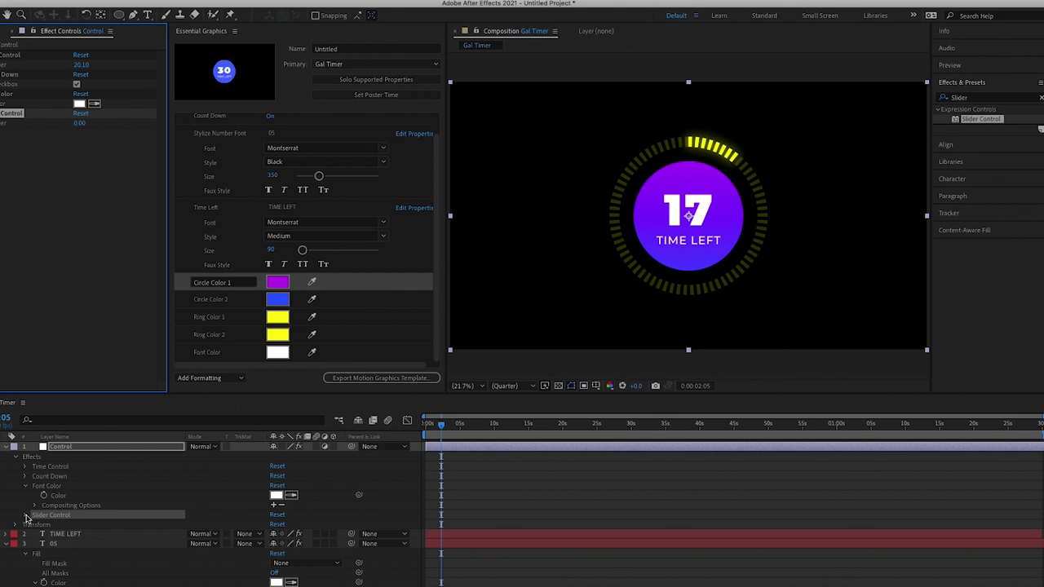
Step: Expand the new Slider Control effect on the Control layer and rename it Dash Width
{"action": "left_click", "coordinate": [25, 515]}
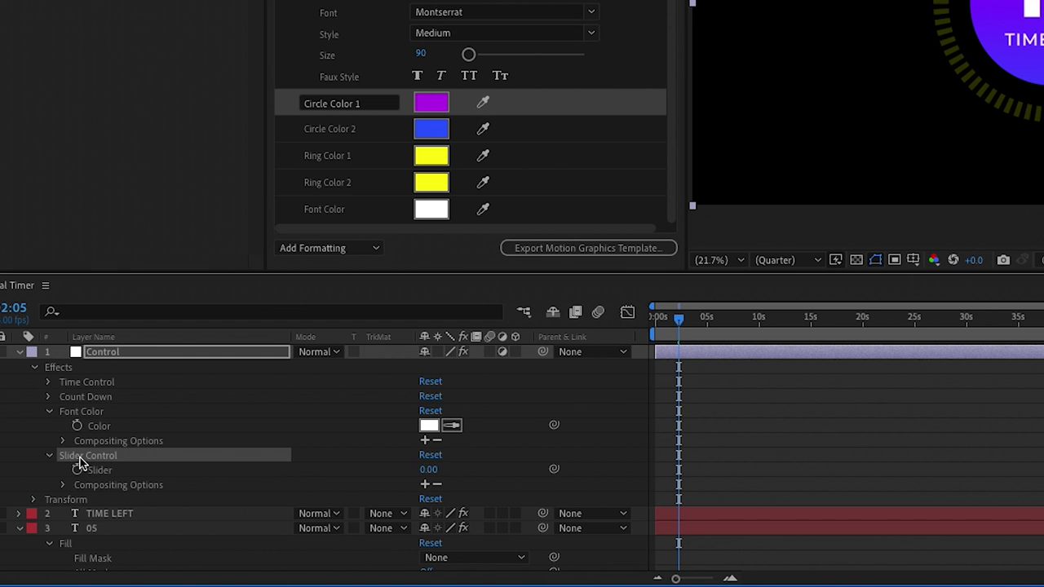
{"action": "key", "text": "Return"}
{"action": "type", "text": "Dash"}
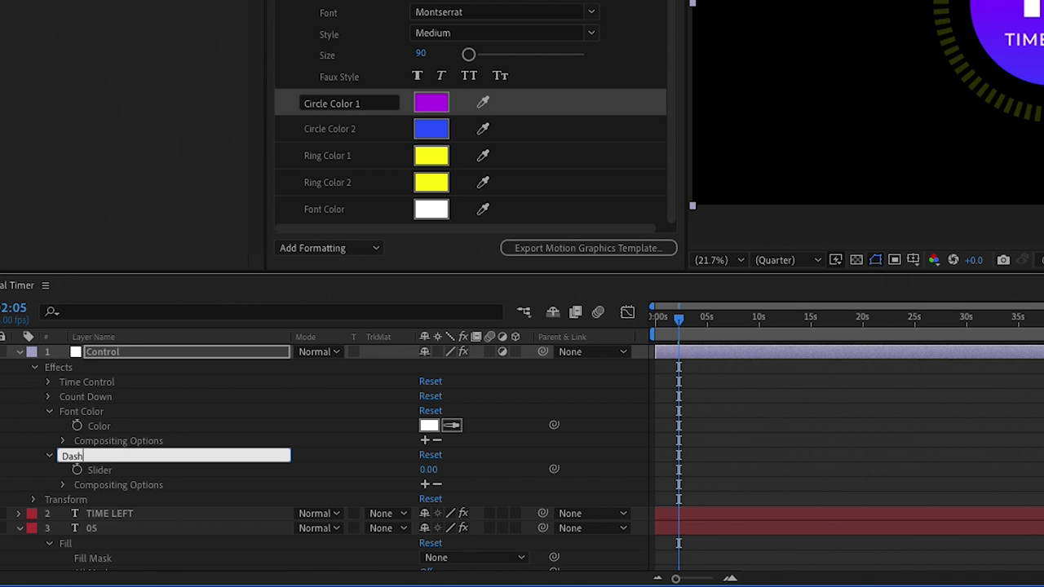
{"action": "type", "text": " Width"}
{"action": "key", "text": "Return"}
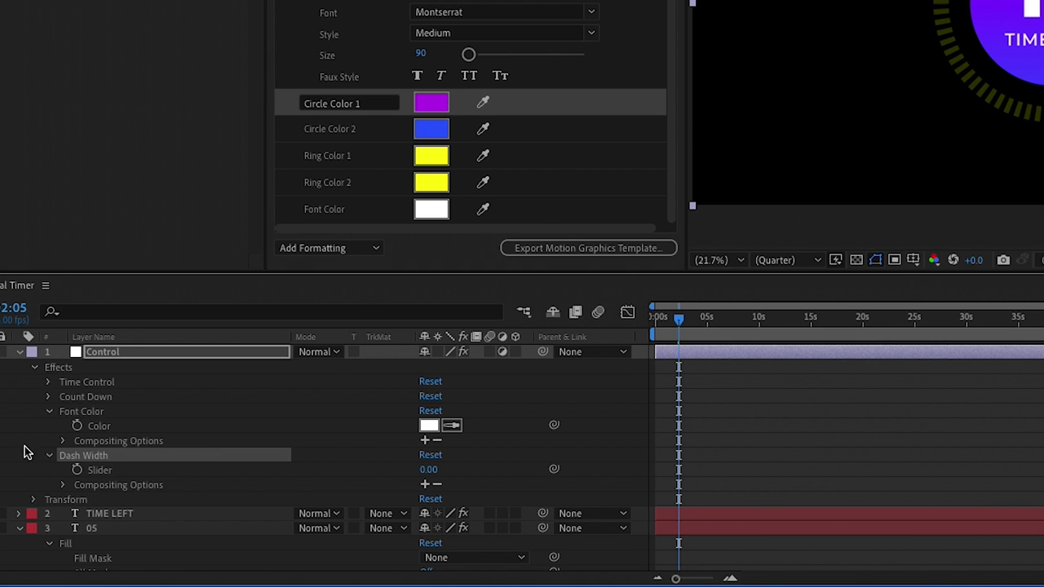
Step: Link the Dash property of Ring 2's Stroke 1 to the Control layer's Dash Width slider through an expression
{"action": "left_click", "coordinate": [49, 411]}
{"action": "left_click", "coordinate": [19, 498]}
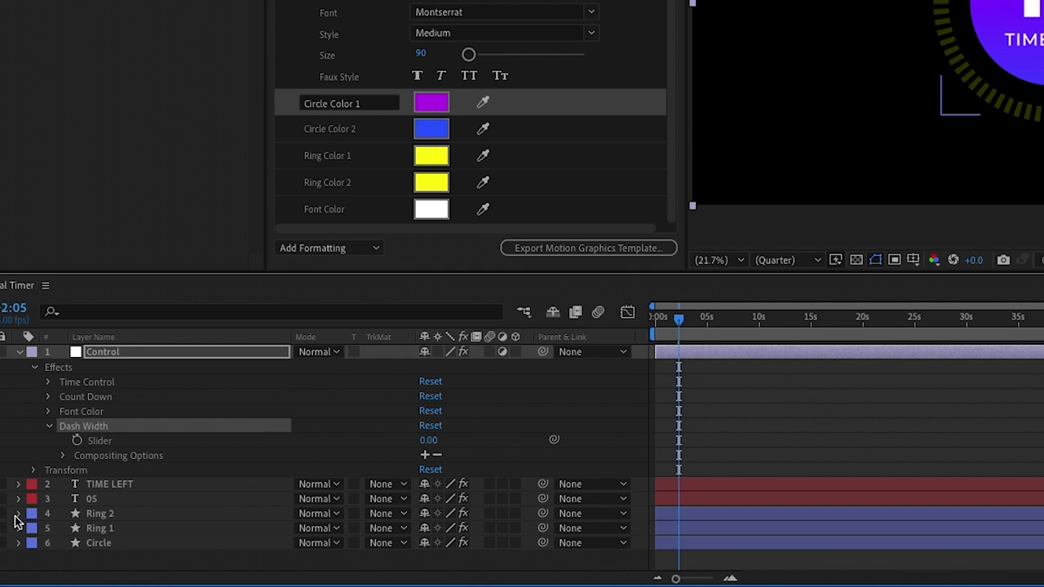
{"action": "left_click", "coordinate": [18, 513]}
{"action": "left_click", "coordinate": [34, 506]}
{"action": "scroll", "coordinate": [51, 522], "scroll_direction": "down", "scroll_amount": 1}
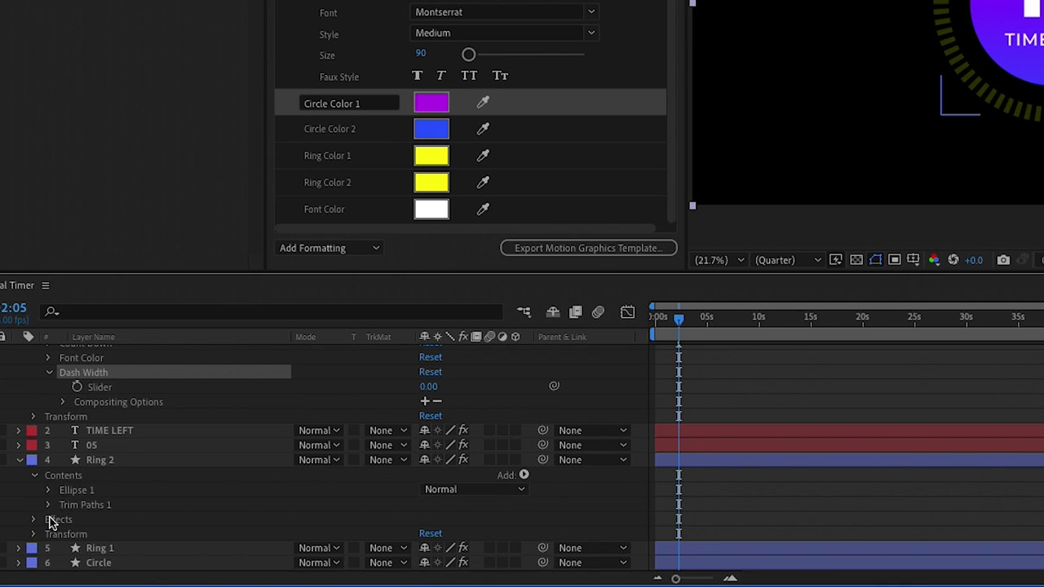
{"action": "left_click", "coordinate": [48, 491]}
{"action": "left_click", "coordinate": [63, 459]}
{"action": "scroll", "coordinate": [70, 503], "scroll_direction": "down", "scroll_amount": 2}
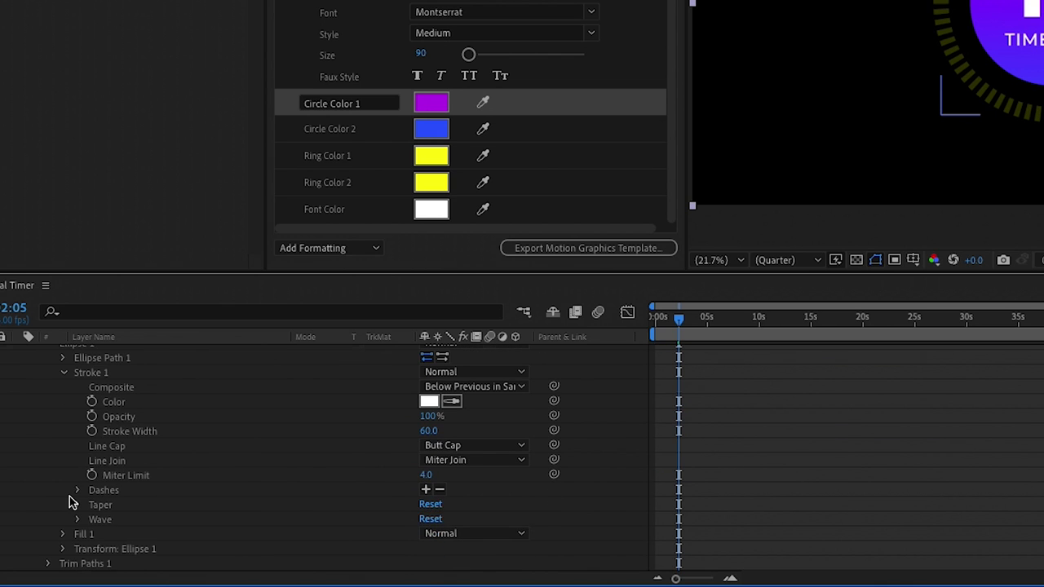
{"action": "left_click", "coordinate": [77, 491]}
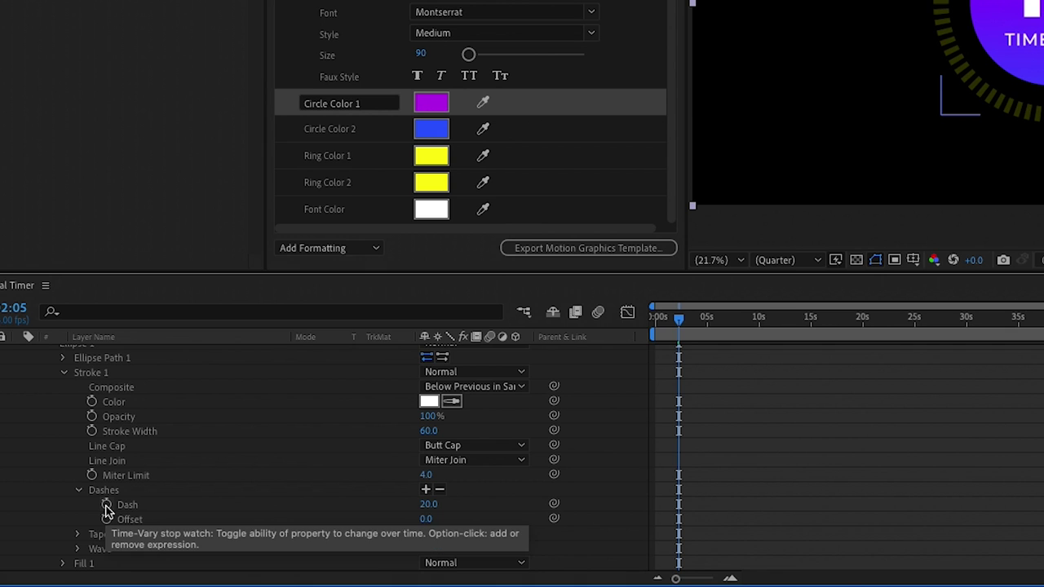
{"action": "left_click", "coordinate": [107, 507], "text": "alt"}
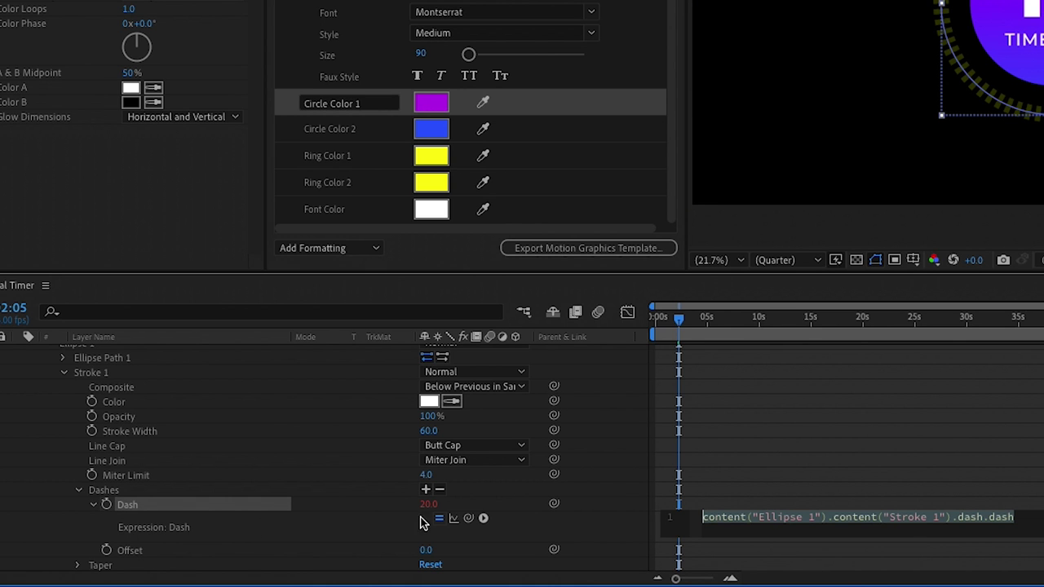
{"action": "left_click_drag", "start_coordinate": [469, 519], "coordinate": [133, 443]}
{"action": "left_click", "coordinate": [21, 461]}
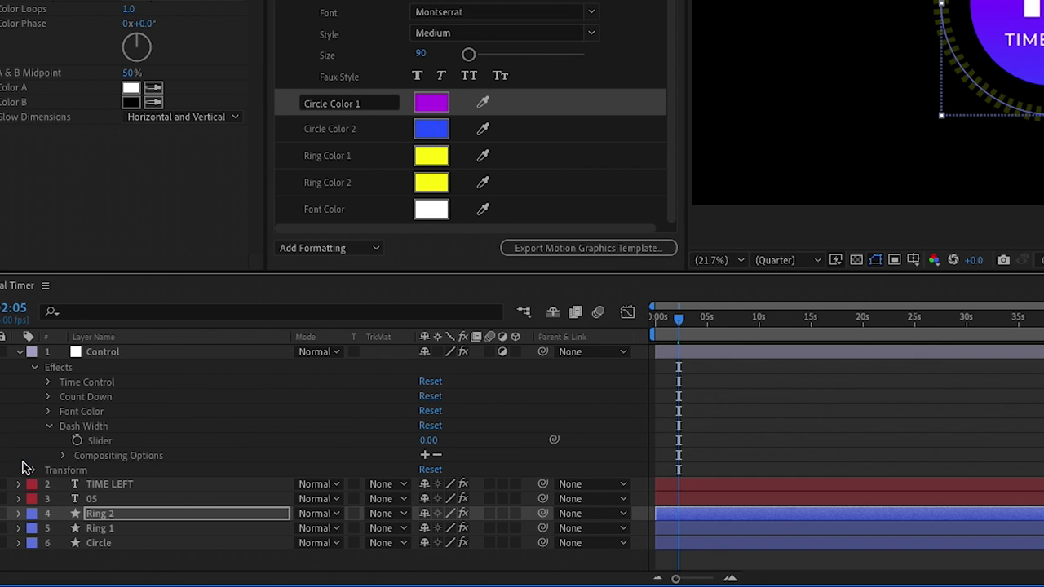
Step: Link the Dash property of Ring 1's Stroke 1 to the Control layer's Dash Width slider through an expression
{"action": "left_click", "coordinate": [18, 527]}
{"action": "scroll", "coordinate": [25, 489], "scroll_direction": "down", "scroll_amount": 5}
{"action": "left_click", "coordinate": [34, 387]}
{"action": "left_click", "coordinate": [51, 401]}
{"action": "left_click", "coordinate": [64, 431]}
{"action": "scroll", "coordinate": [71, 507], "scroll_direction": "down", "scroll_amount": 2}
{"action": "left_click", "coordinate": [77, 490]}
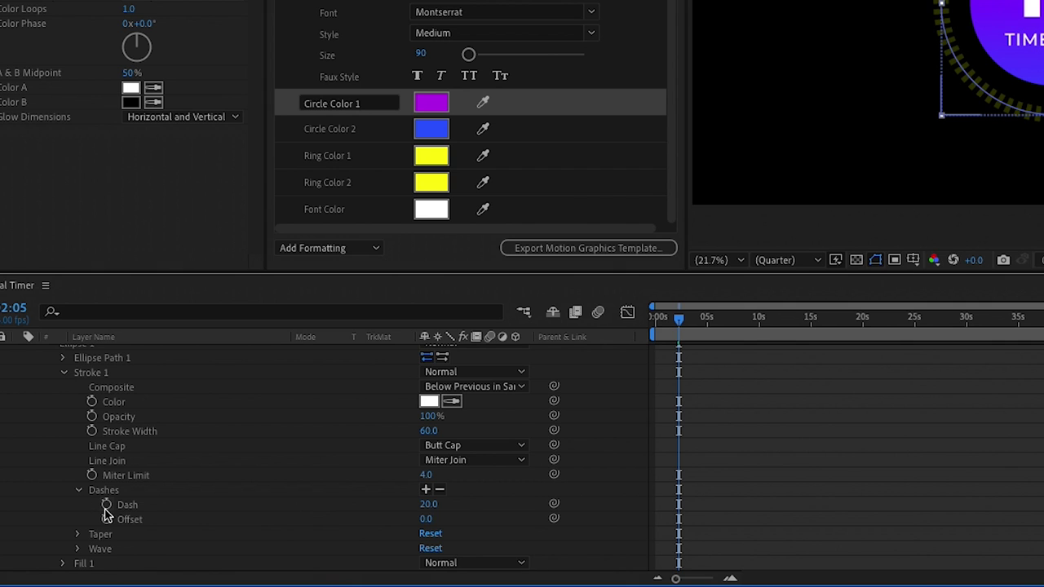
{"action": "left_click", "coordinate": [106, 505], "text": "alt"}
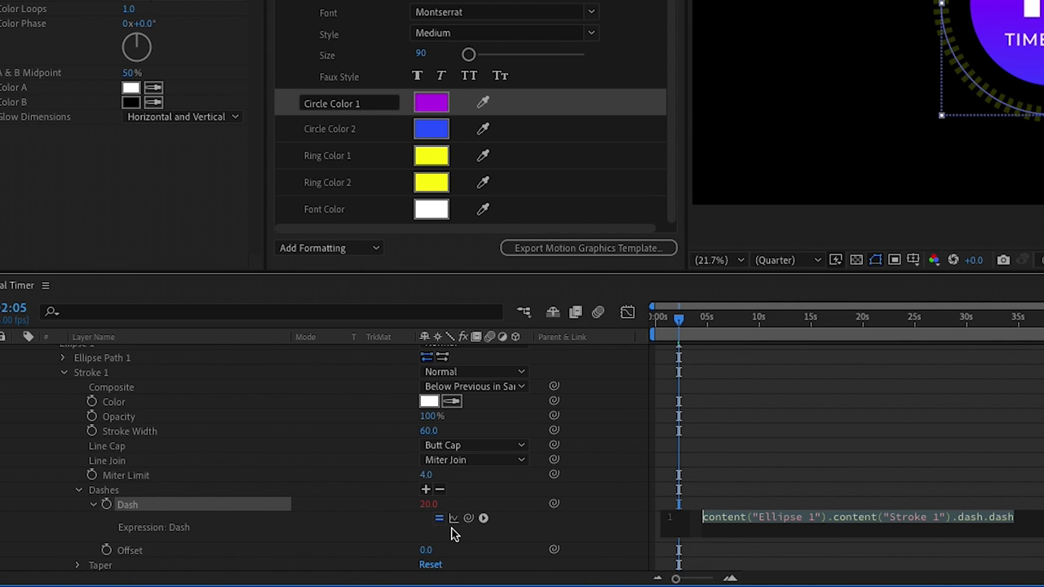
{"action": "left_click_drag", "start_coordinate": [468, 518], "coordinate": [103, 445]}
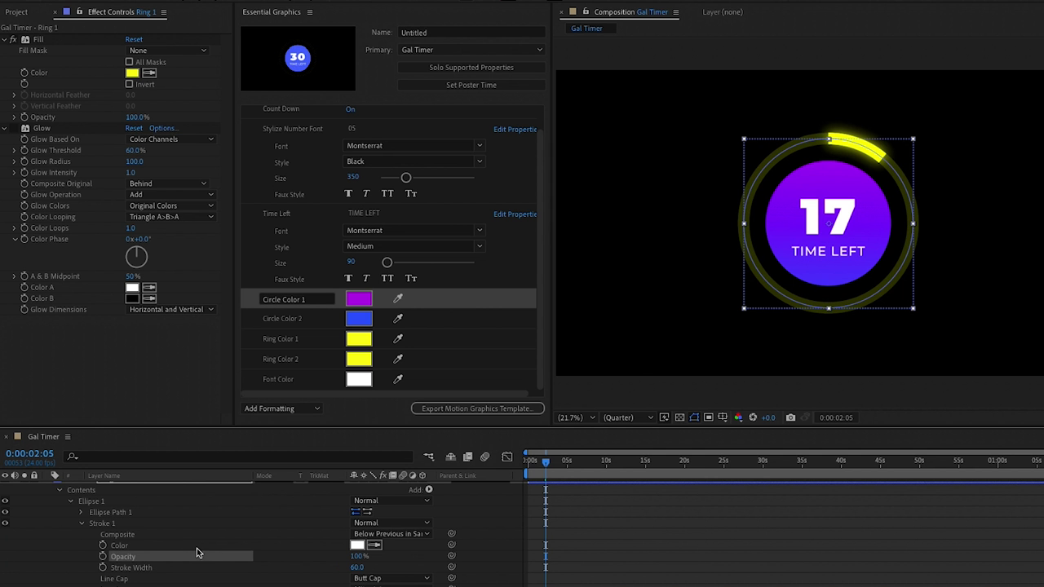
Step: Add the Dash Width slider to Essential Graphics, name it Dash Width and set it to 33
{"action": "scroll", "coordinate": [195, 554], "scroll_direction": "up", "scroll_amount": 10}
{"action": "left_click", "coordinate": [147, 555]}
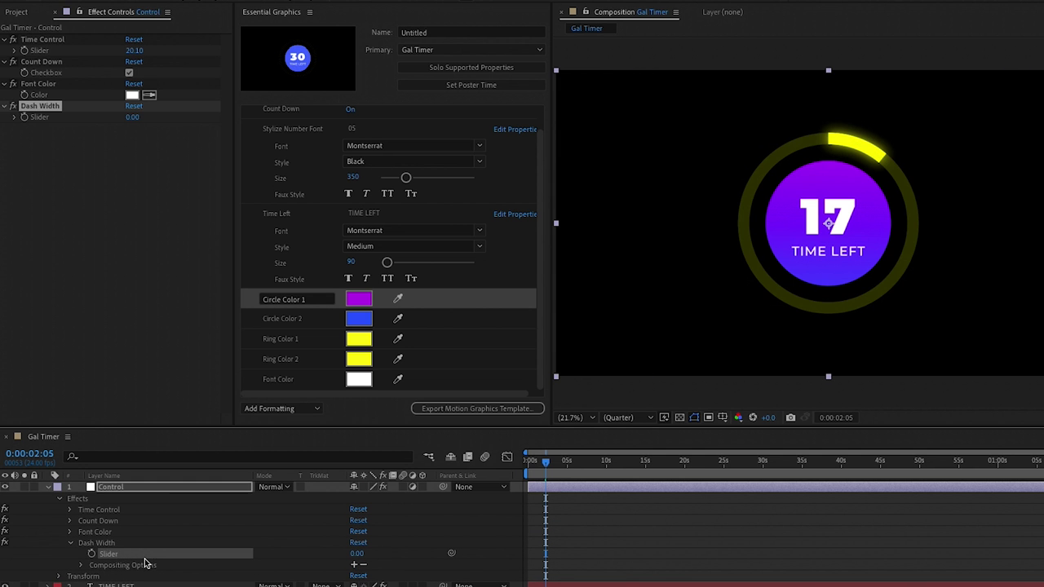
{"action": "left_click_drag", "start_coordinate": [116, 557], "coordinate": [274, 382]}
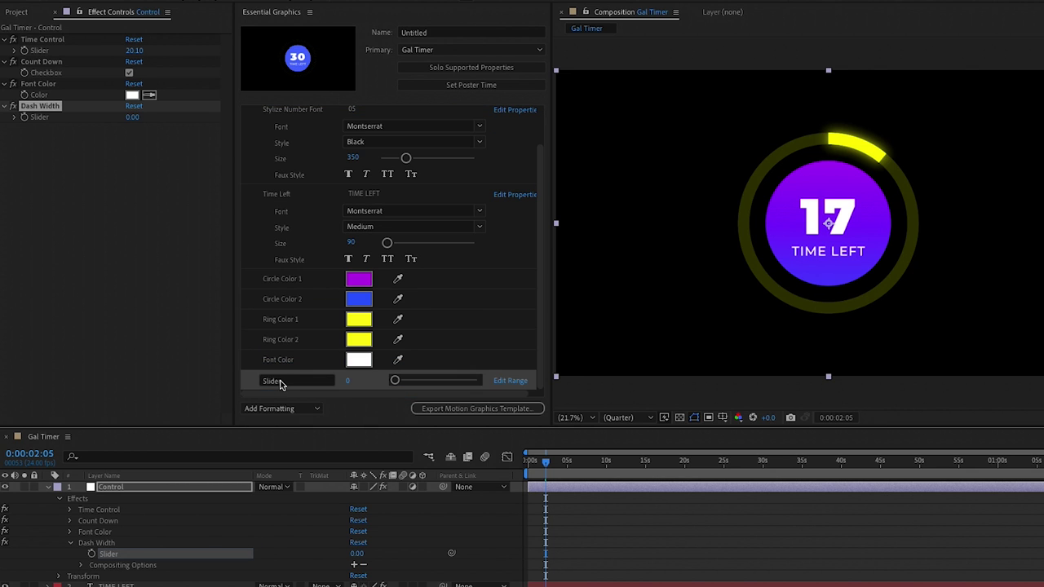
{"action": "left_click", "coordinate": [272, 380]}
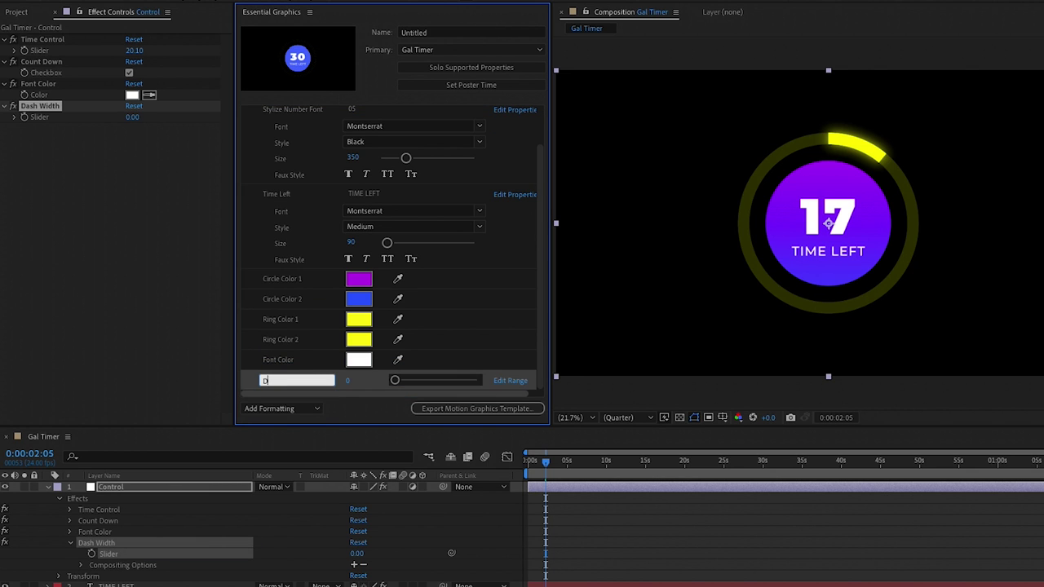
{"action": "type", "text": "Dash Width"}
{"action": "key", "text": "Return"}
{"action": "mouse_move", "coordinate": [407, 382]}
{"action": "left_mouse_down"}
{"action": "mouse_move", "coordinate": [454, 380]}
{"action": "mouse_move", "coordinate": [421, 382]}
{"action": "left_mouse_up"}
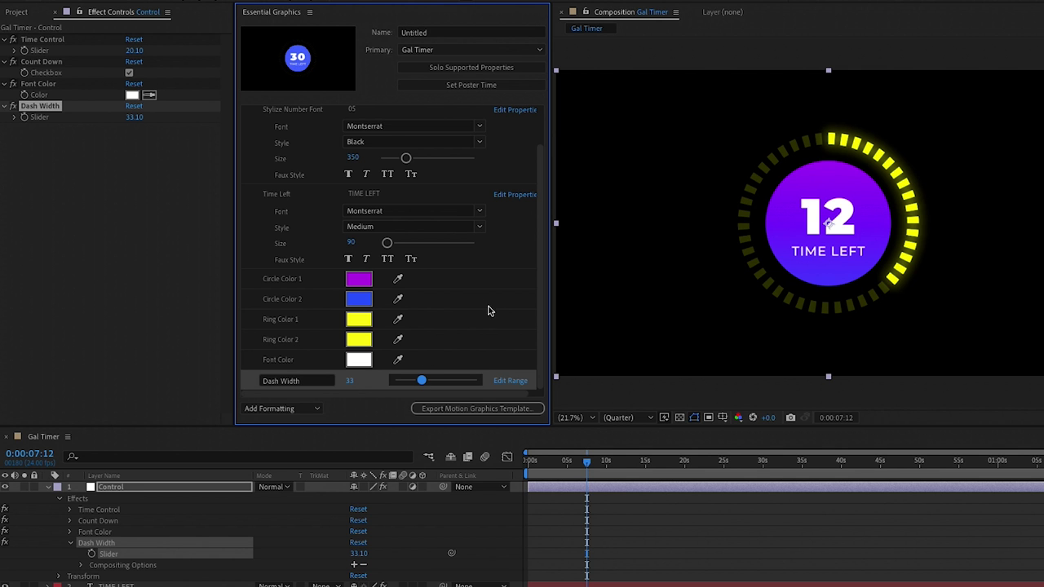
Step: Add a formatting group named TIME CONTROLS to the Essential Graphics controls
{"action": "scroll", "coordinate": [501, 321], "scroll_direction": "up", "scroll_amount": 3}
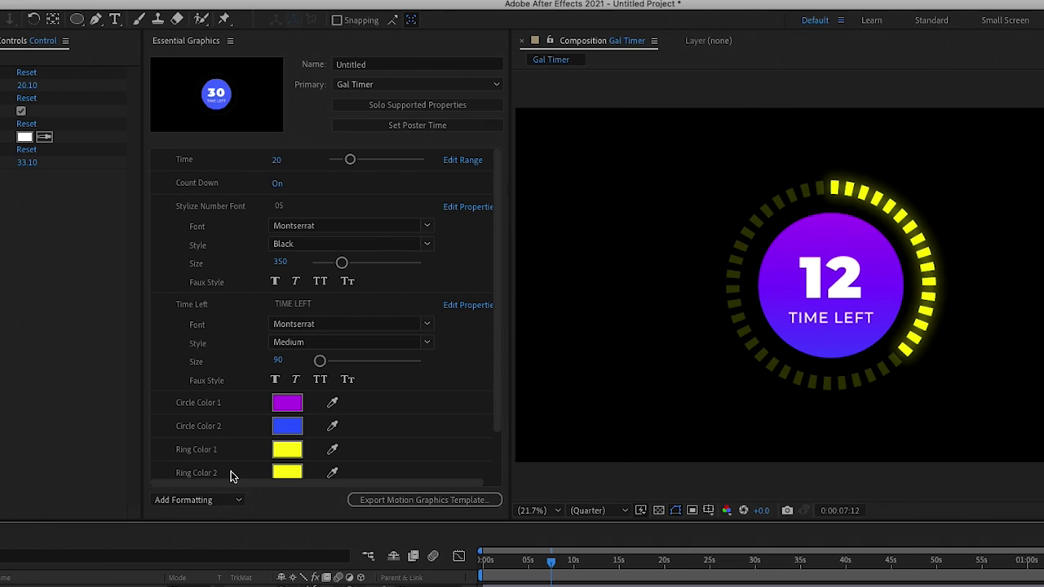
{"action": "left_click", "coordinate": [235, 500]}
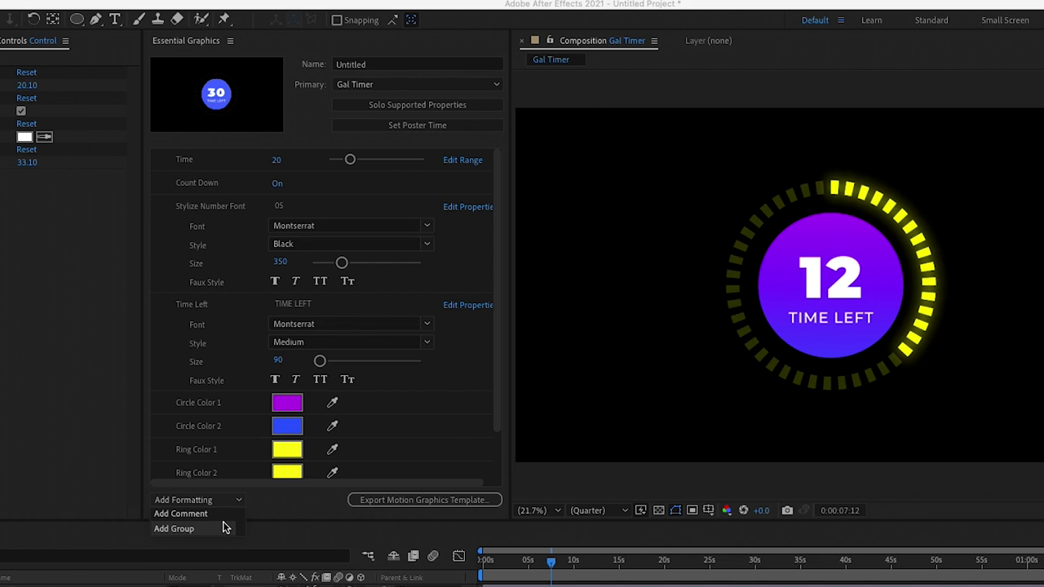
{"action": "left_click", "coordinate": [224, 528]}
{"action": "type", "text": "TIME CONTROLS"}
Step: Nest the Count Down, Time and Dash Width controls in the TIME CONTROLS group and rename the group TIMER CONTROLS
{"action": "left_click_drag", "start_coordinate": [277, 489], "coordinate": [242, 157]}
{"action": "scroll", "coordinate": [228, 408], "scroll_direction": "down", "scroll_amount": 5}
{"action": "left_click_drag", "start_coordinate": [221, 496], "coordinate": [246, 204]}
{"action": "double_click", "coordinate": [171, 93]}
{"action": "type", "text": "R"}
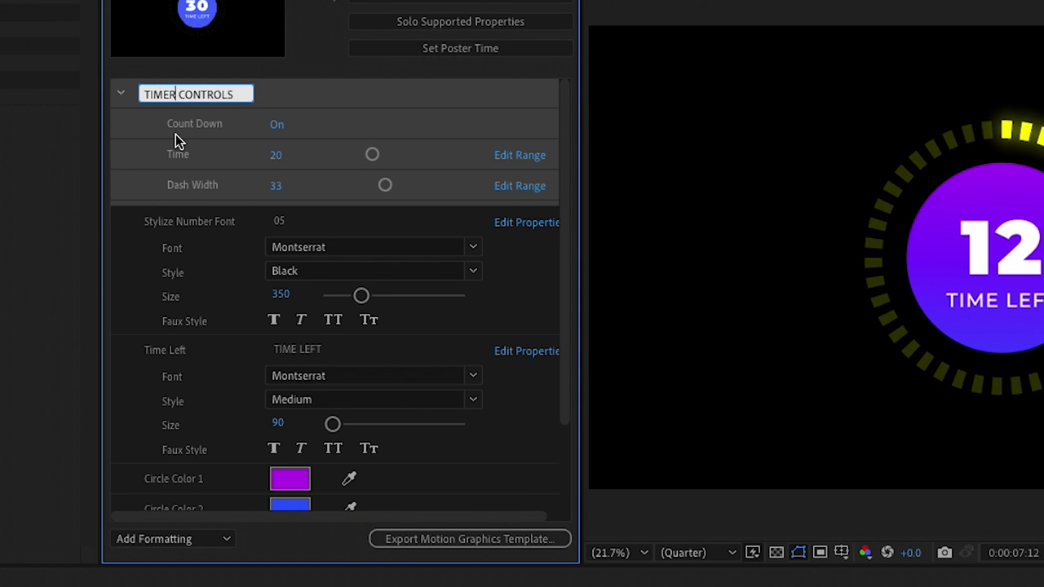
{"action": "left_click", "coordinate": [176, 154]}
Step: Add a FONT CONTROLS group below TIMER CONTROLS and nest the Stylize Number Font and Time Left controls in it
{"action": "left_click", "coordinate": [181, 221]}
{"action": "type", "text": "FONT CONTROLS"}
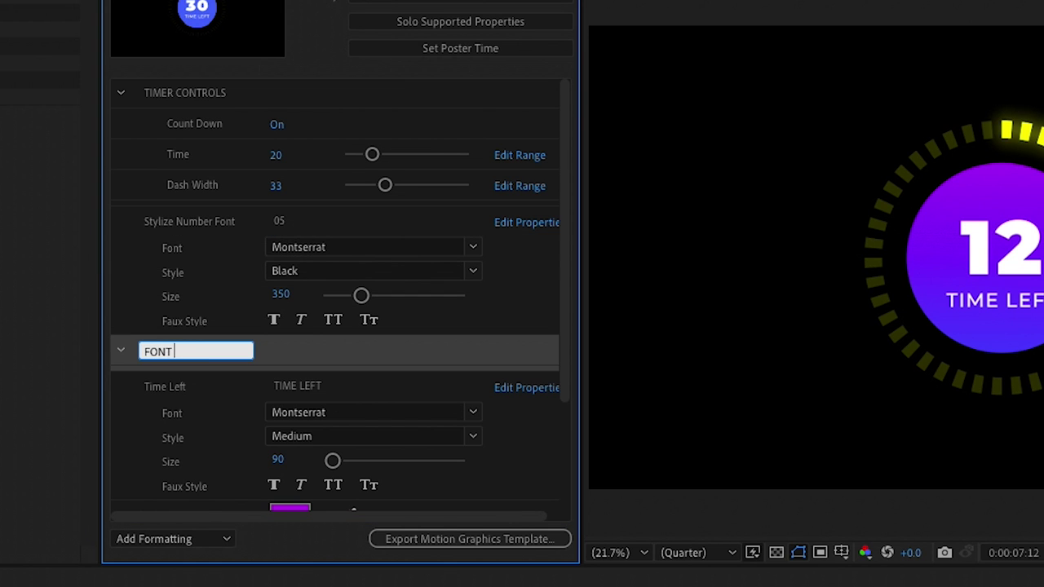
{"action": "left_click_drag", "start_coordinate": [196, 351], "coordinate": [196, 218]}
{"action": "left_click_drag", "start_coordinate": [215, 386], "coordinate": [198, 263]}
{"action": "scroll", "coordinate": [122, 319], "scroll_direction": "down", "scroll_amount": 3}
{"action": "scroll", "coordinate": [189, 361], "scroll_direction": "up", "scroll_amount": 3}
{"action": "left_click_drag", "start_coordinate": [190, 361], "coordinate": [203, 214]}
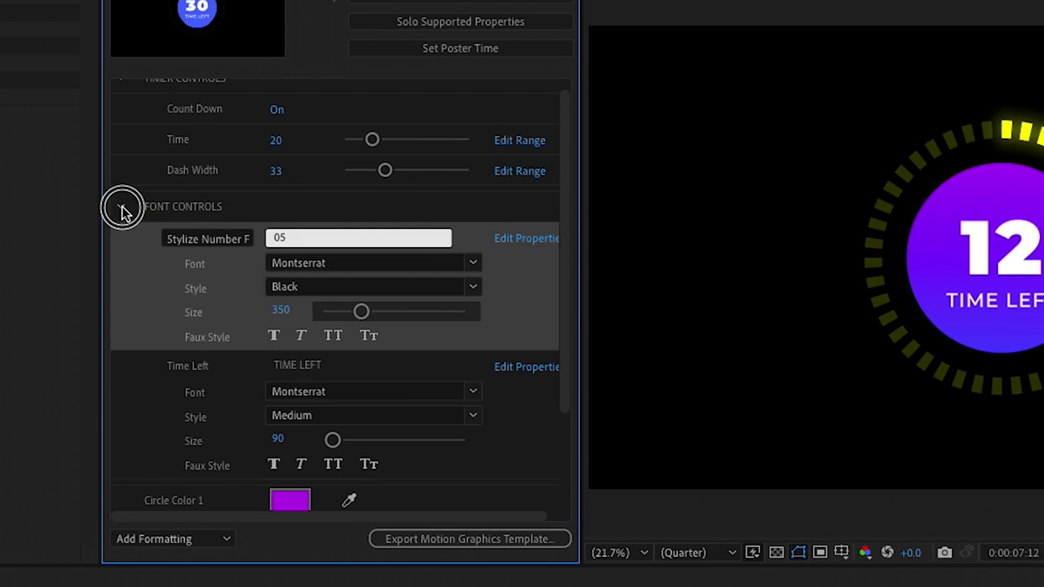
Step: Collapse the FONT CONTROLS group and add a formatting group named COLOR CONTROLS to the Essential Graphics controls
{"action": "left_click", "coordinate": [122, 207]}
{"action": "left_click", "coordinate": [171, 539]}
{"action": "left_click", "coordinate": [193, 576]}
{"action": "type", "text": "COLOR CONTROLS"}
Step: Nest the Font Color, Ring Color 2, Ring Color 1, Circle Color 1 and Circle Color 2 controls in the COLOR CONTROLS group
{"action": "left_click_drag", "start_coordinate": [291, 413], "coordinate": [244, 240]}
{"action": "left_click_drag", "start_coordinate": [228, 326], "coordinate": [226, 290]}
{"action": "left_click_drag", "start_coordinate": [229, 350], "coordinate": [228, 253]}
{"action": "left_click_drag", "start_coordinate": [233, 380], "coordinate": [228, 253]}
{"action": "left_click_drag", "start_coordinate": [227, 412], "coordinate": [216, 254]}
{"action": "left_click_drag", "start_coordinate": [228, 405], "coordinate": [229, 374]}
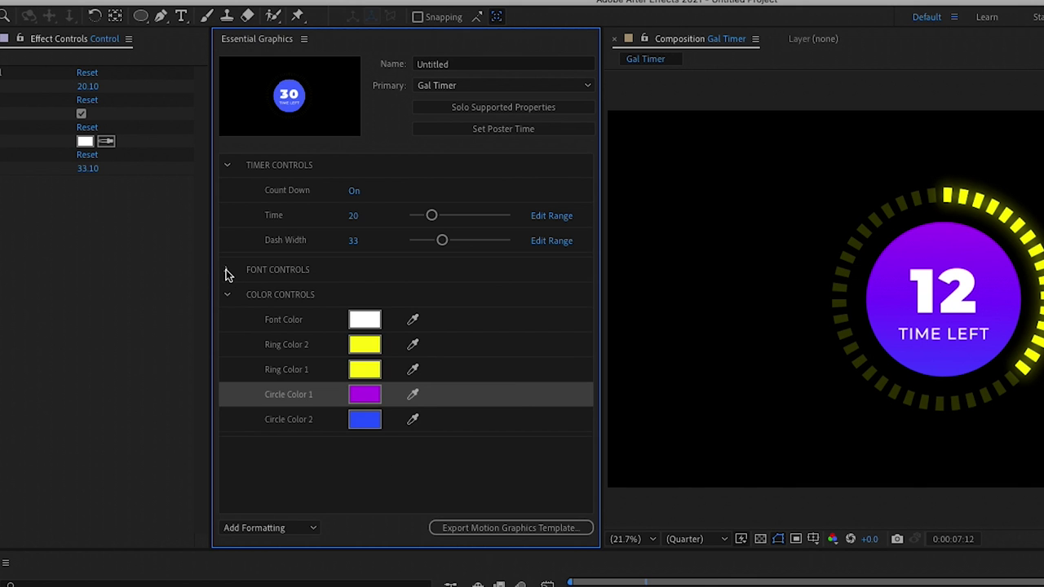
Step: Collapse all the control groups and name the Essential Graphics template Timer
{"action": "left_click", "coordinate": [227, 270]}
{"action": "left_click", "coordinate": [227, 270]}
{"action": "left_click", "coordinate": [228, 296]}
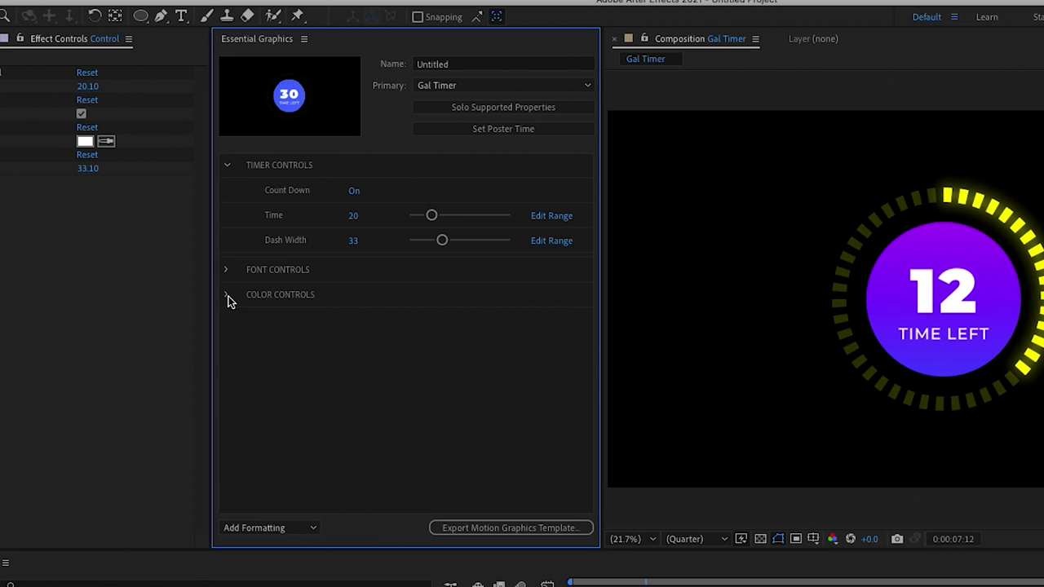
{"action": "left_click", "coordinate": [228, 166]}
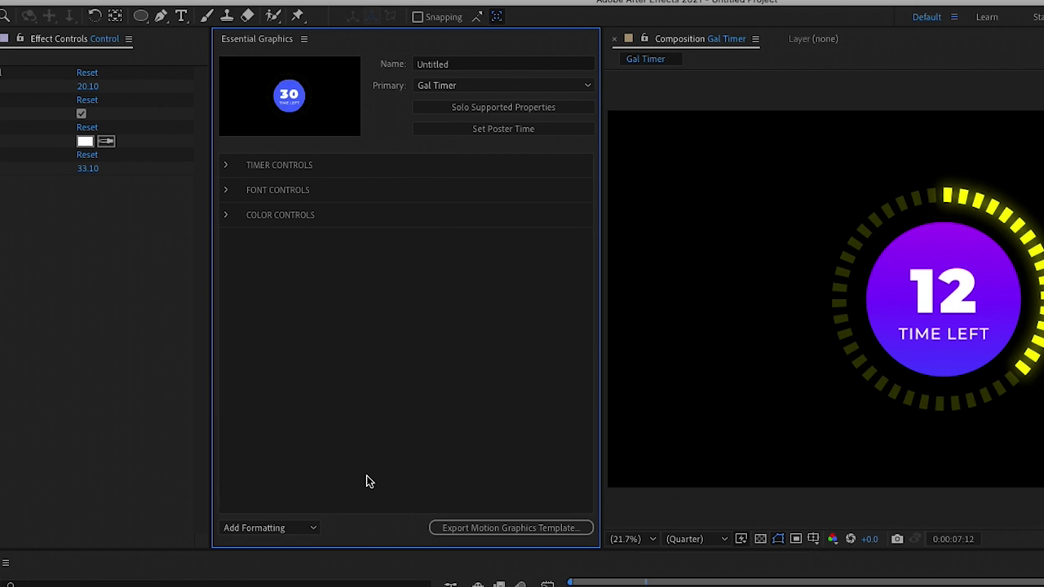
{"action": "left_click", "coordinate": [445, 65]}
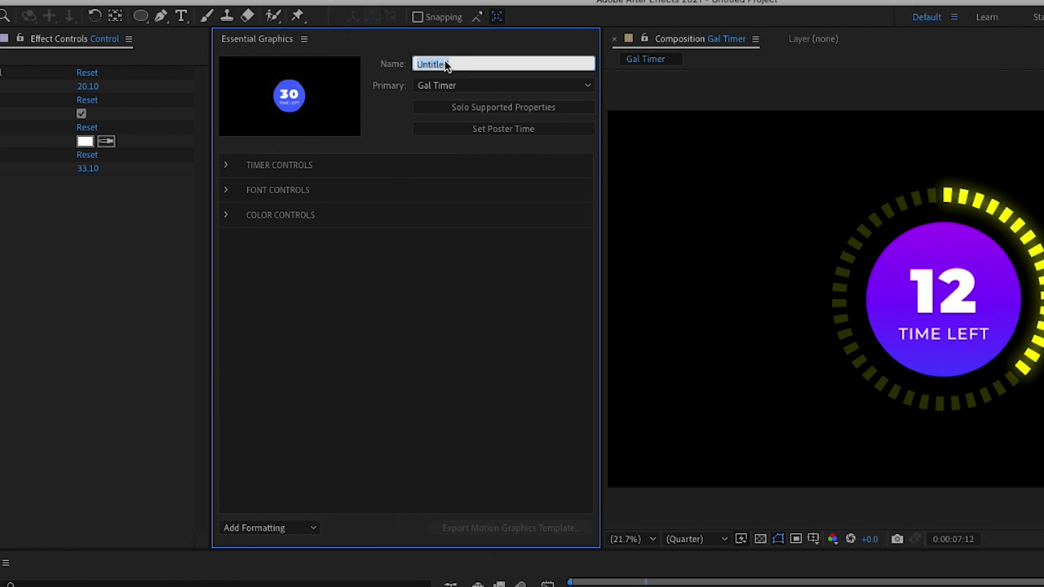
{"action": "type", "text": "Timer"}
{"action": "key", "text": "Return"}
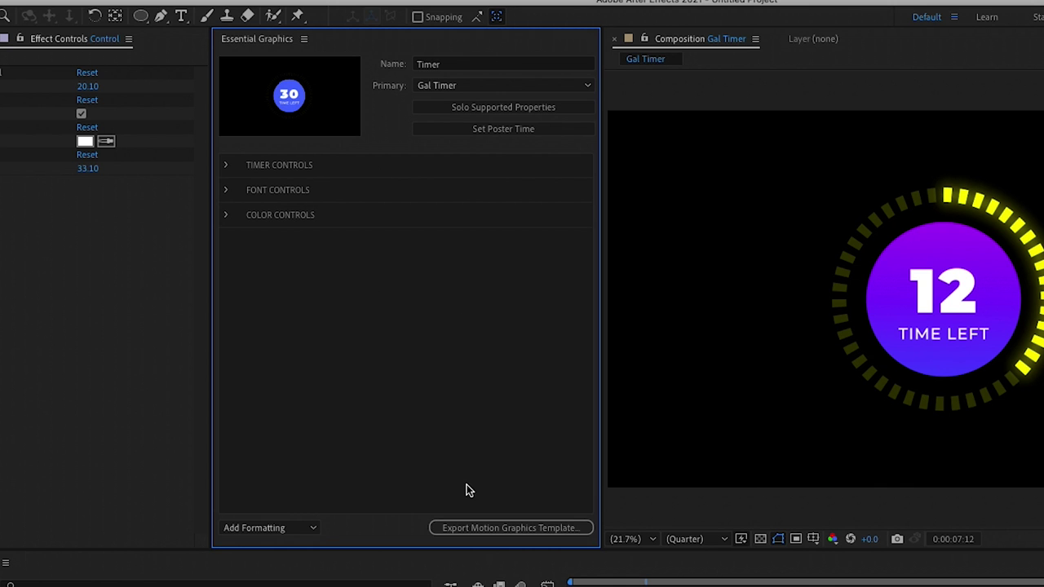
Step: Set the frame at 0:00:16:00 as the template's poster image
{"action": "left_click", "coordinate": [676, 583]}
{"action": "left_click_drag", "start_coordinate": [676, 583], "coordinate": [725, 586]}
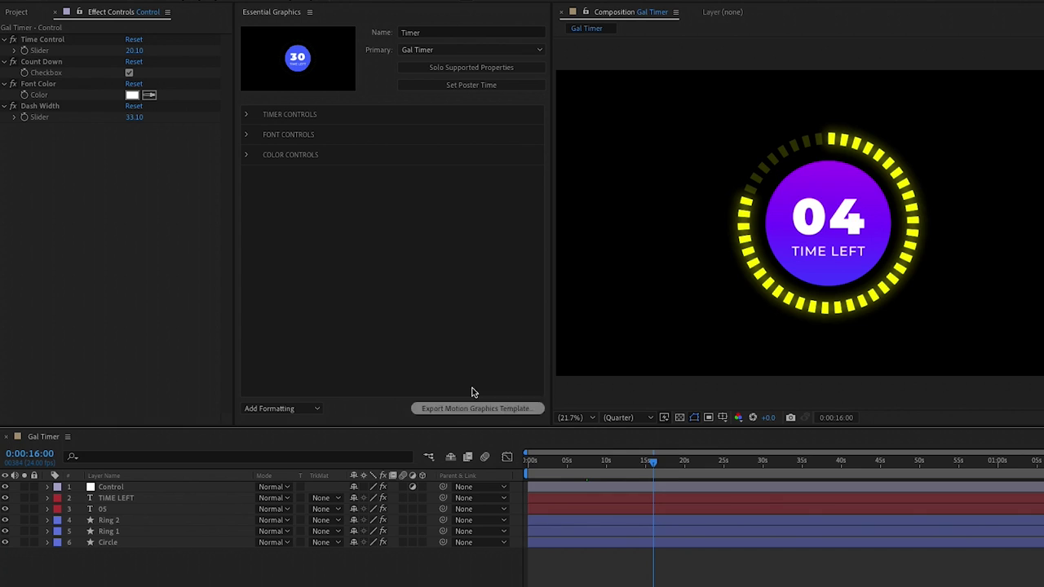
{"action": "left_click", "coordinate": [483, 82]}
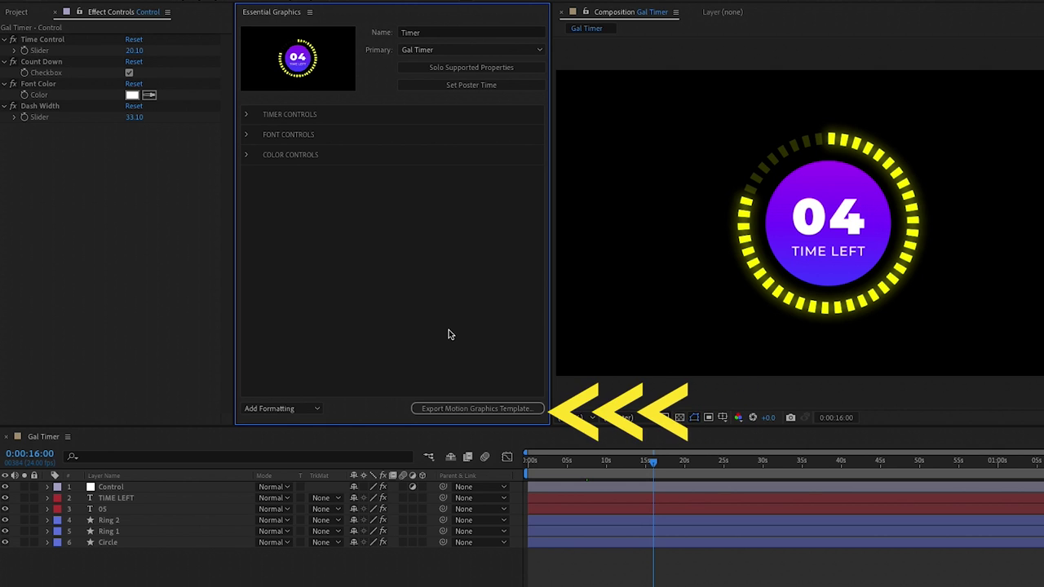
Step: Export the timer as a Motion Graphics template to the Local Templates Folder
{"action": "left_click", "coordinate": [459, 407]}
{"action": "left_click", "coordinate": [629, 212]}
{"action": "left_click", "coordinate": [613, 151]}
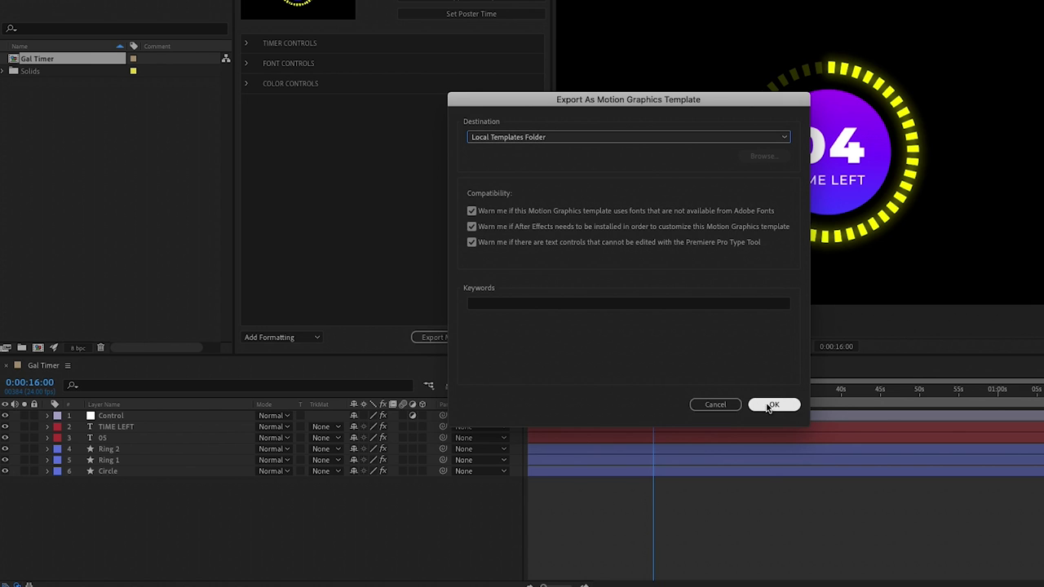
{"action": "left_click", "coordinate": [771, 405]}
Step: In Premiere Pro, search the templates for timer and place the countdown template at the start of V1, keeping the sequence settings
{"action": "left_click", "coordinate": [202, 576]}
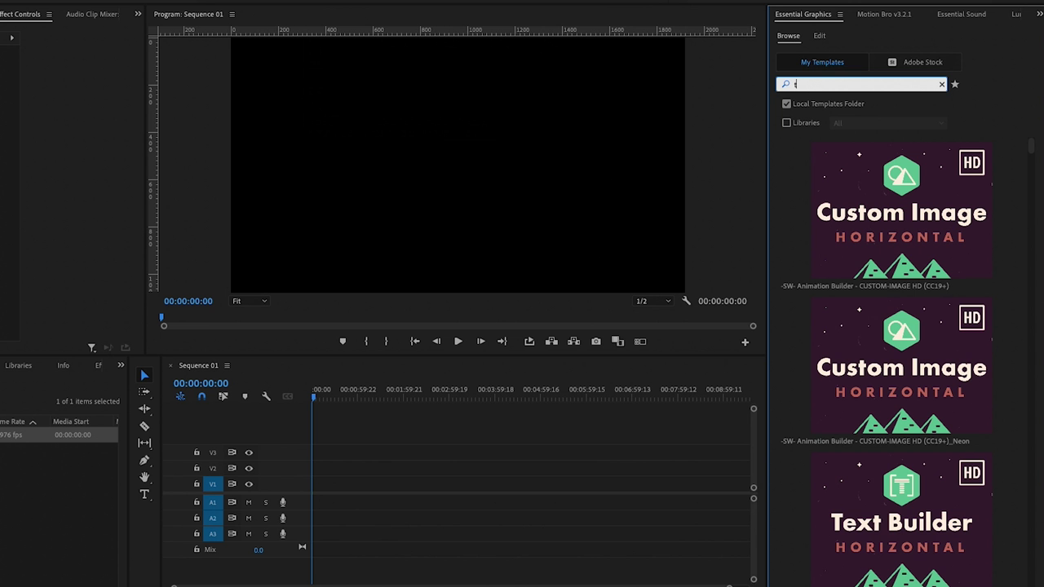
{"action": "type", "text": "r"}
{"action": "key", "text": "Return"}
{"action": "left_click_drag", "start_coordinate": [843, 182], "coordinate": [306, 492]}
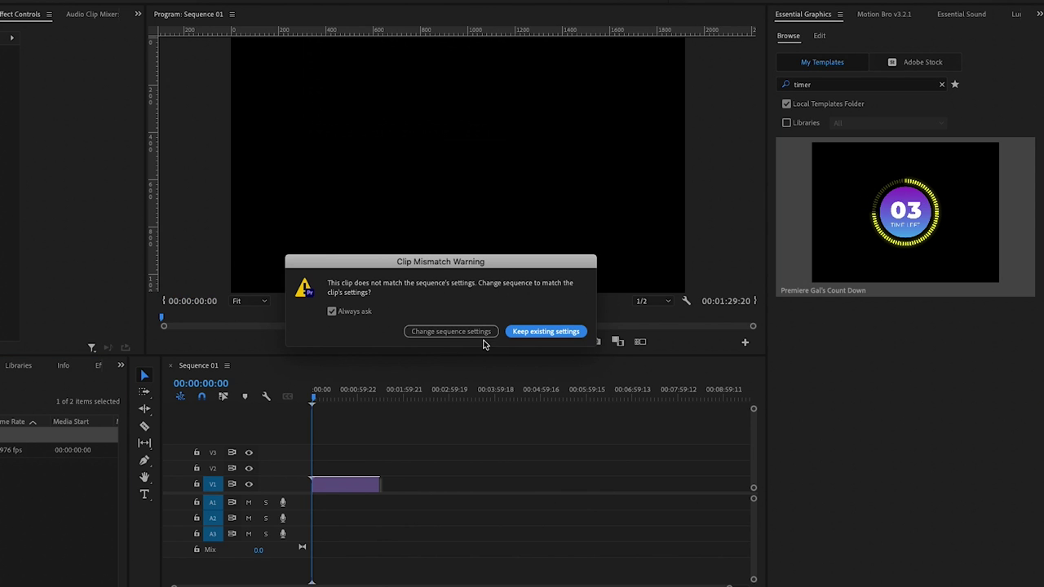
{"action": "left_click", "coordinate": [454, 331]}
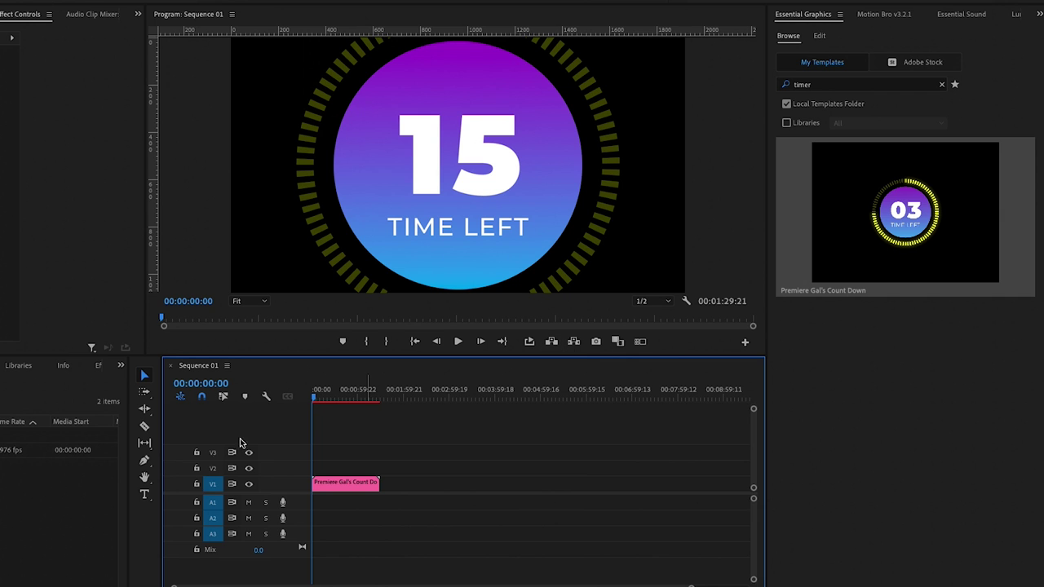
Step: Scale the countdown clip on V1 to the frame size, and at 00:00:17:09 set its Time to 23
{"action": "left_click", "coordinate": [341, 485]}
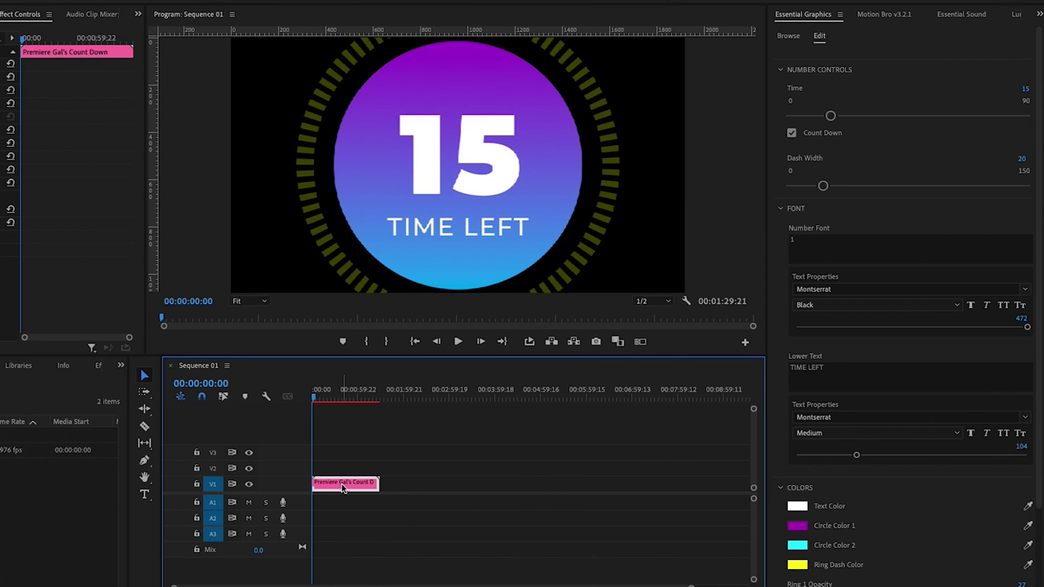
{"action": "right_click", "coordinate": [343, 486]}
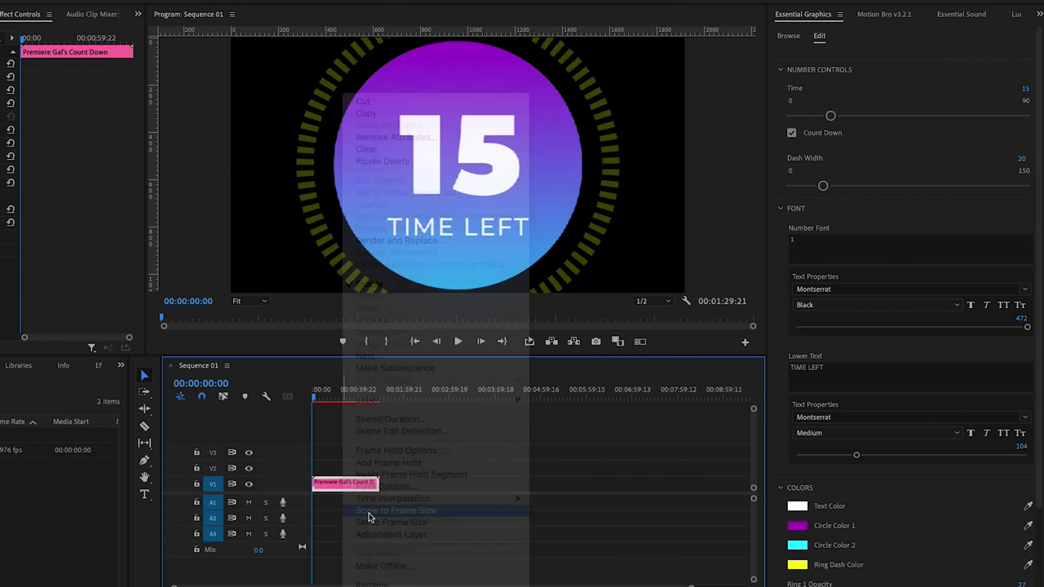
{"action": "left_click", "coordinate": [368, 513]}
{"action": "left_click", "coordinate": [326, 400]}
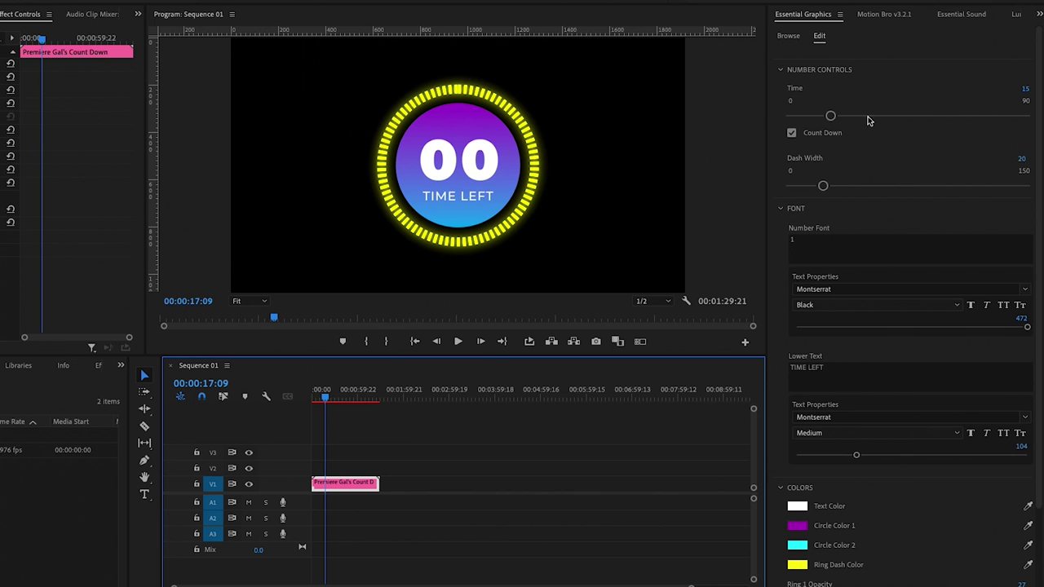
{"action": "left_click_drag", "start_coordinate": [830, 118], "coordinate": [851, 118]}
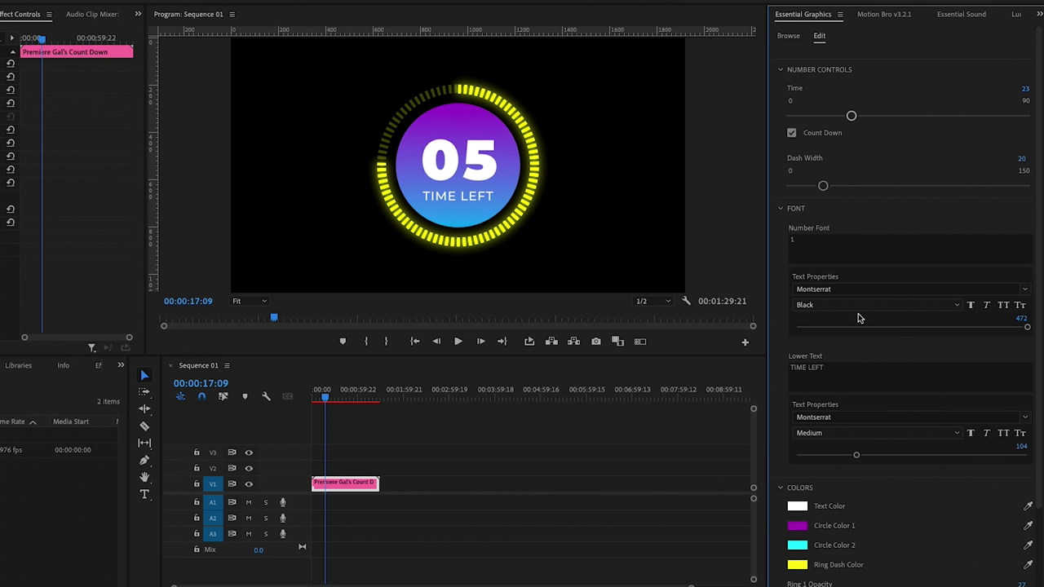
Step: Turn off the timer's Glow and set Ring 1 Opacity to 35
{"action": "scroll", "coordinate": [926, 535], "scroll_direction": "down", "scroll_amount": 4}
{"action": "left_click", "coordinate": [792, 539]}
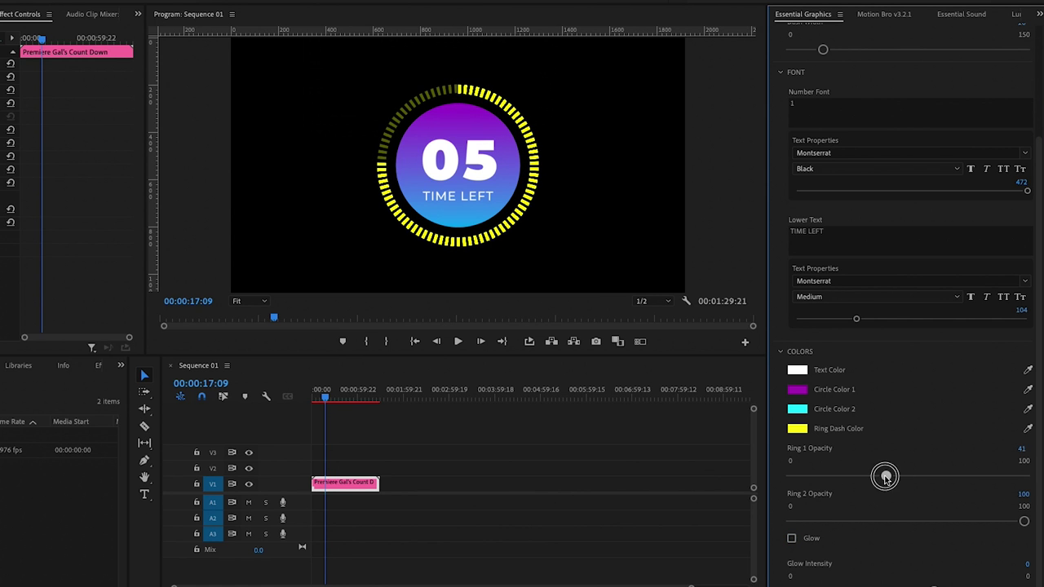
Step: Change Circle Color 1 and Ring Dash Color to red and Circle Color 2 to yellow
{"action": "left_click", "coordinate": [791, 389]}
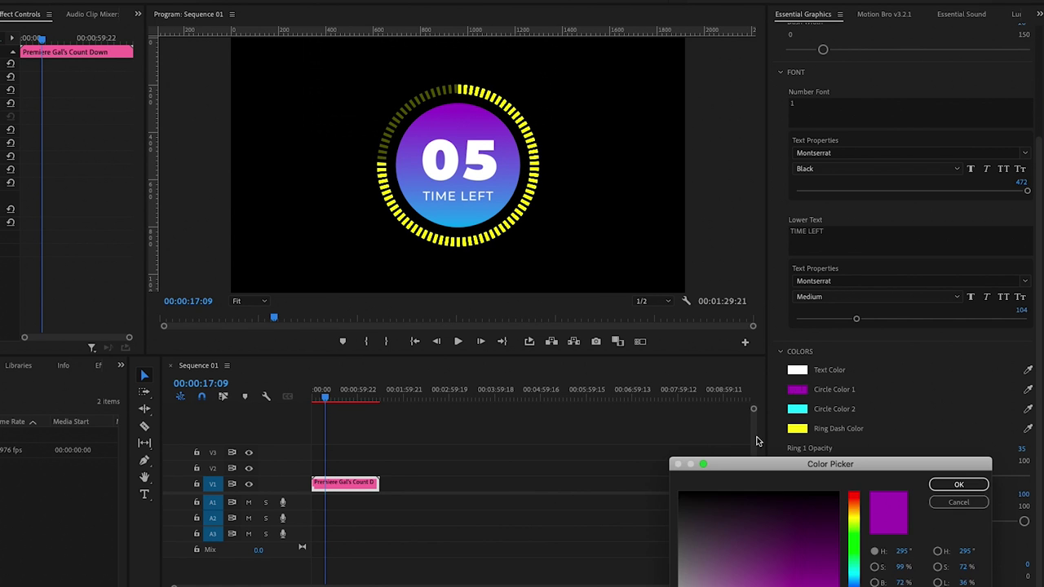
{"action": "left_click", "coordinate": [855, 422]}
{"action": "left_click", "coordinate": [831, 558]}
{"action": "left_click", "coordinate": [967, 395]}
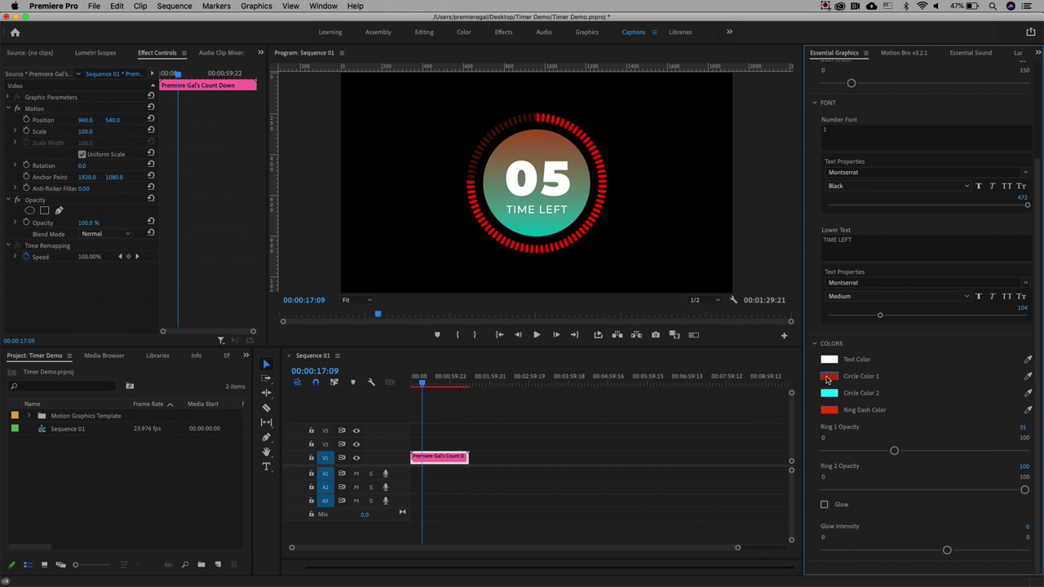
{"action": "left_click", "coordinate": [829, 392]}
{"action": "left_click", "coordinate": [855, 541]}
{"action": "left_click", "coordinate": [967, 394]}
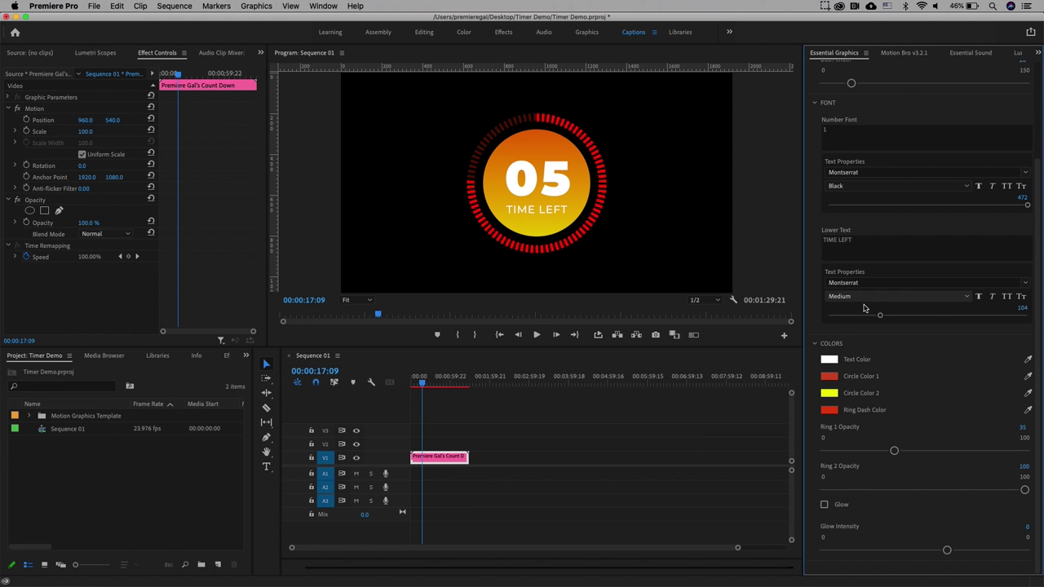
{"action": "scroll", "coordinate": [953, 372], "scroll_direction": "up", "scroll_amount": 3}
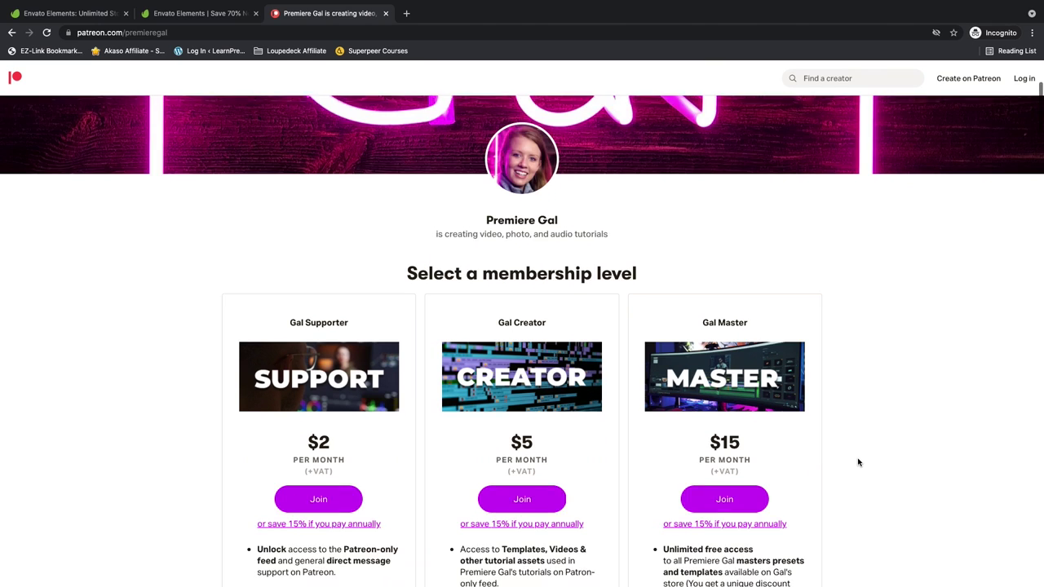
Step: Switch to the browser and look through the Patreon membership page, its countdown timer post and the Count Down Timer .mogrt store page
{"action": "scroll", "coordinate": [858, 463], "scroll_direction": "down", "scroll_amount": 2}
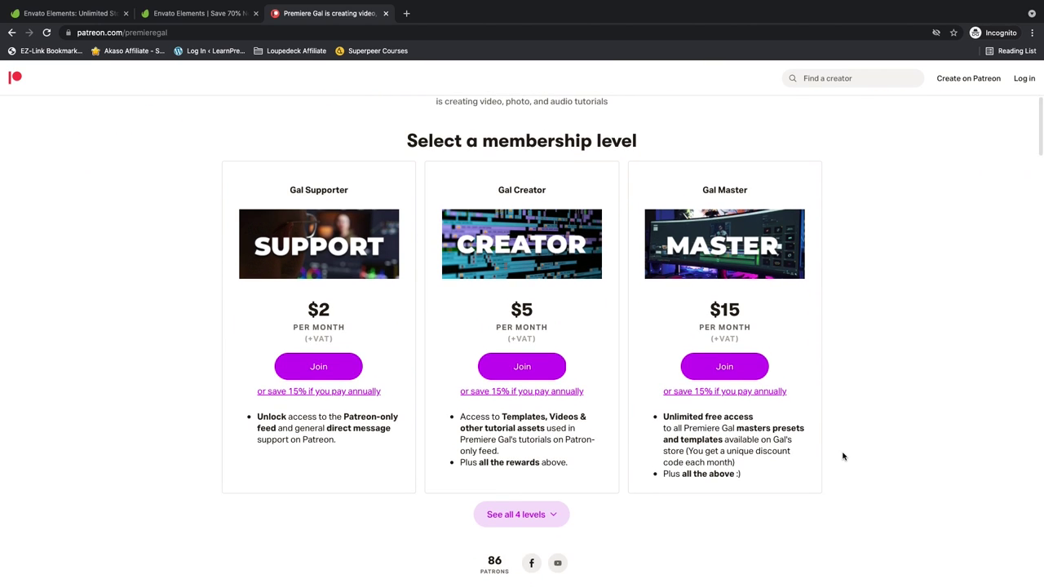
{"action": "scroll", "coordinate": [843, 456], "scroll_direction": "down", "scroll_amount": 15}
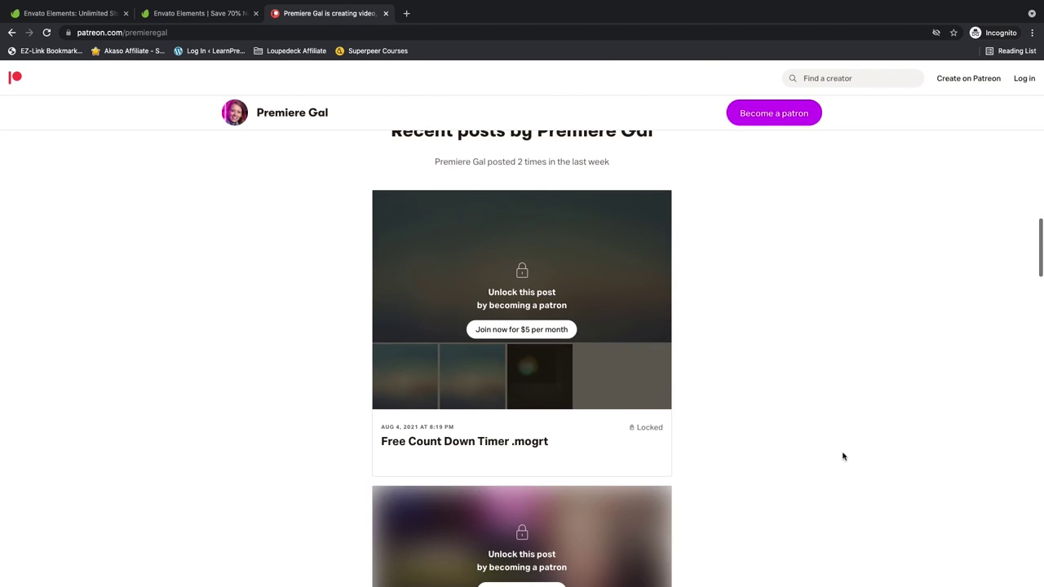
{"action": "left_click", "coordinate": [459, 450]}
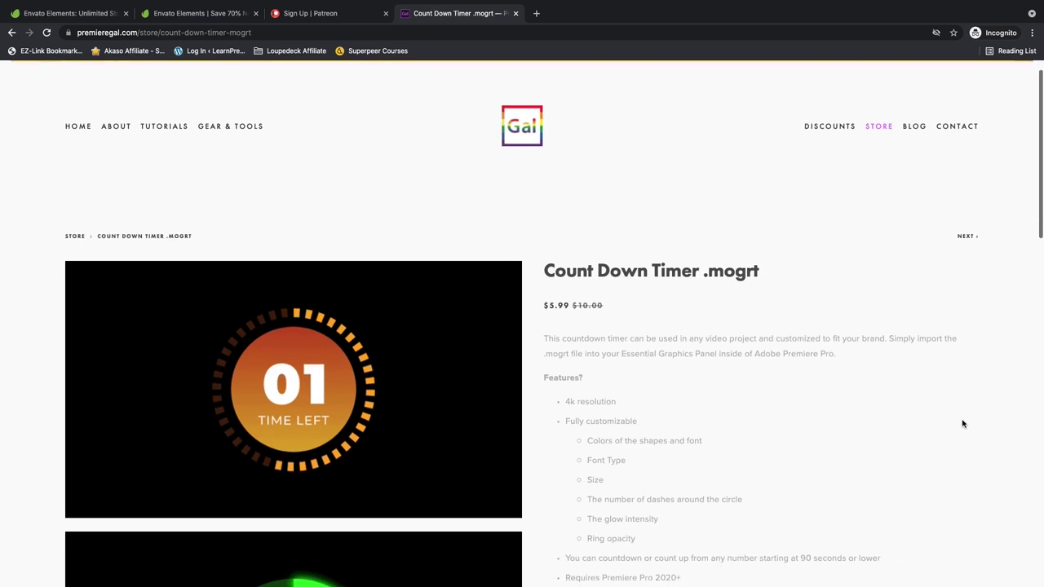
{"action": "scroll", "coordinate": [962, 422], "scroll_direction": "down", "scroll_amount": 3}
{"action": "scroll", "coordinate": [962, 421], "scroll_direction": "down", "scroll_amount": 5}
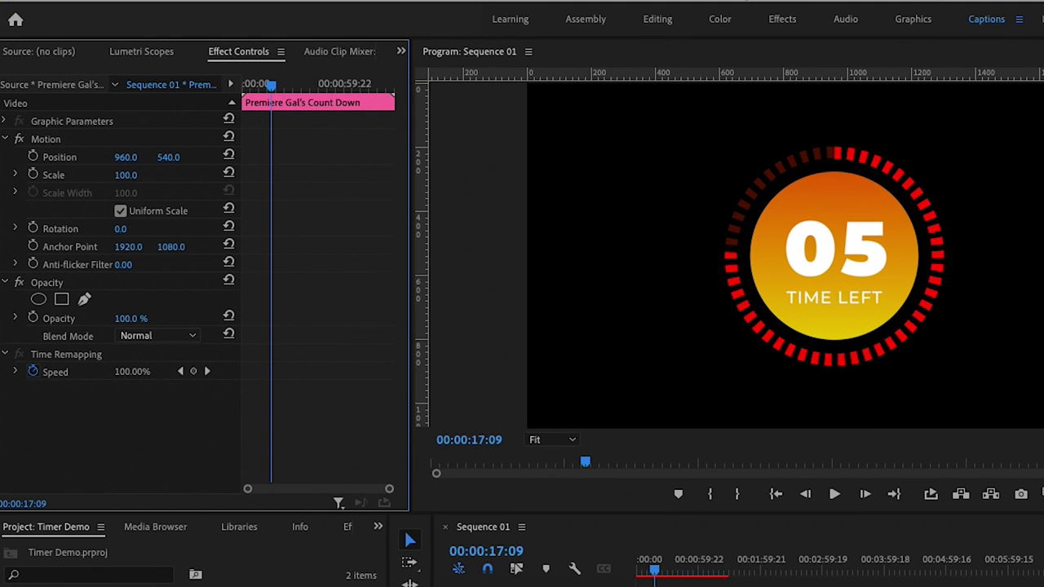
Step: In Premiere Pro, set the timer clip's scale to 49 and position to 300, 805, and return the playhead to the start
{"action": "left_click_drag", "start_coordinate": [126, 174], "coordinate": [33, 162]}
{"action": "left_click_drag", "start_coordinate": [171, 157], "coordinate": [235, 157]}
{"action": "left_click_drag", "start_coordinate": [665, 565], "coordinate": [608, 563]}
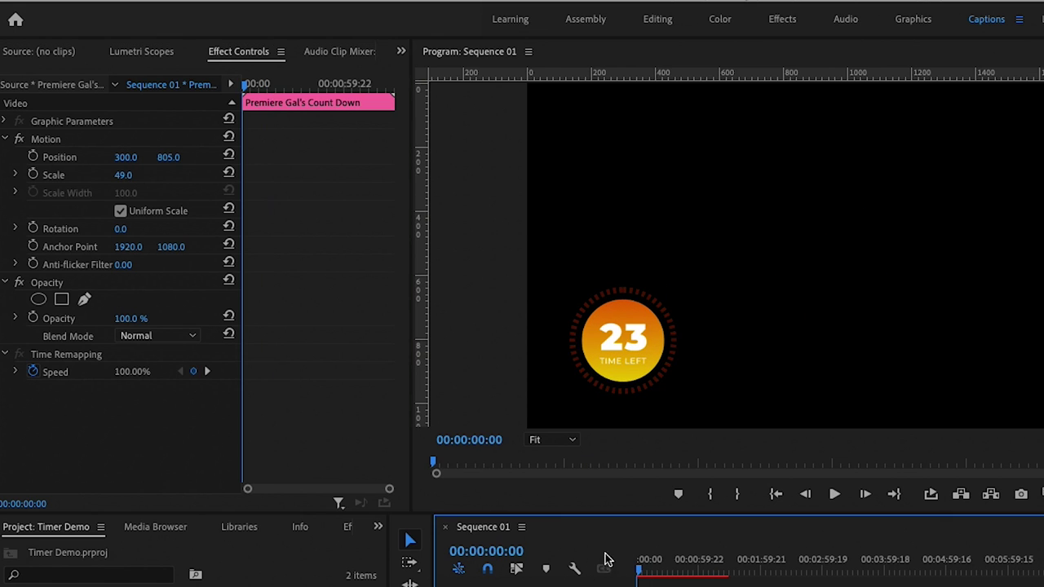